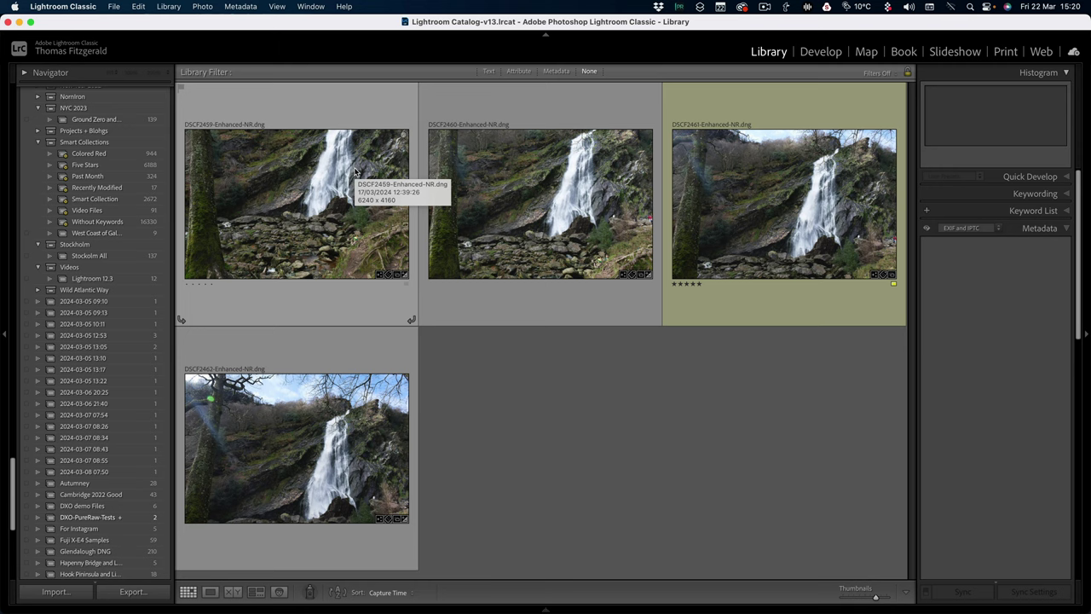
- Review the four waterfall photos one by one at full size, then return to the grid
{"action": "double_click", "coordinate": [300, 221]}
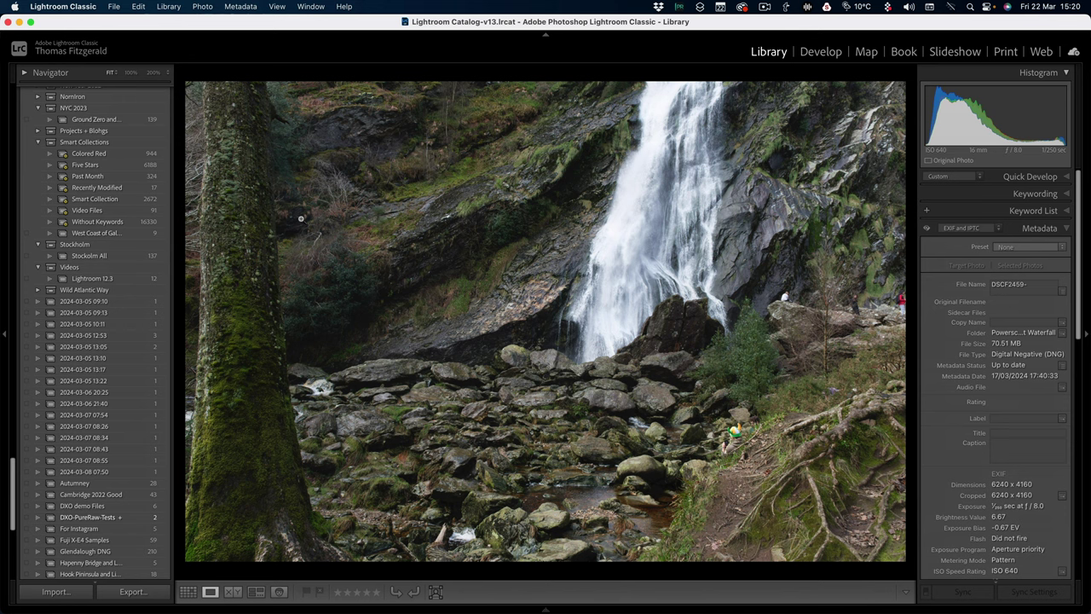
{"action": "key", "text": "Right"}
{"action": "key", "text": "Right"}
{"action": "key", "text": "Right"}
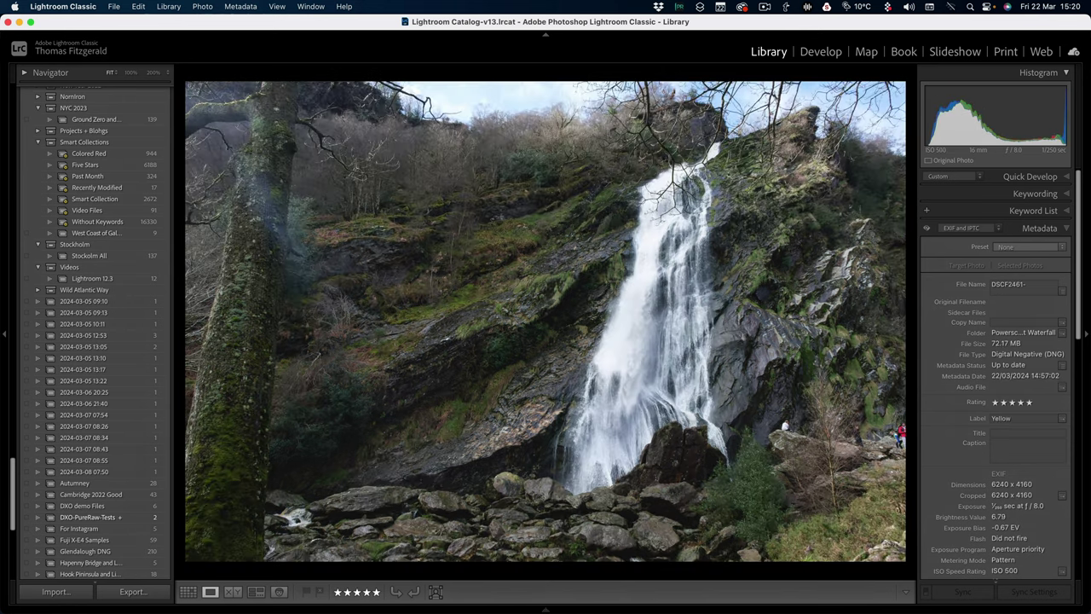
{"action": "key", "text": "Left"}
{"action": "key", "text": "Left"}
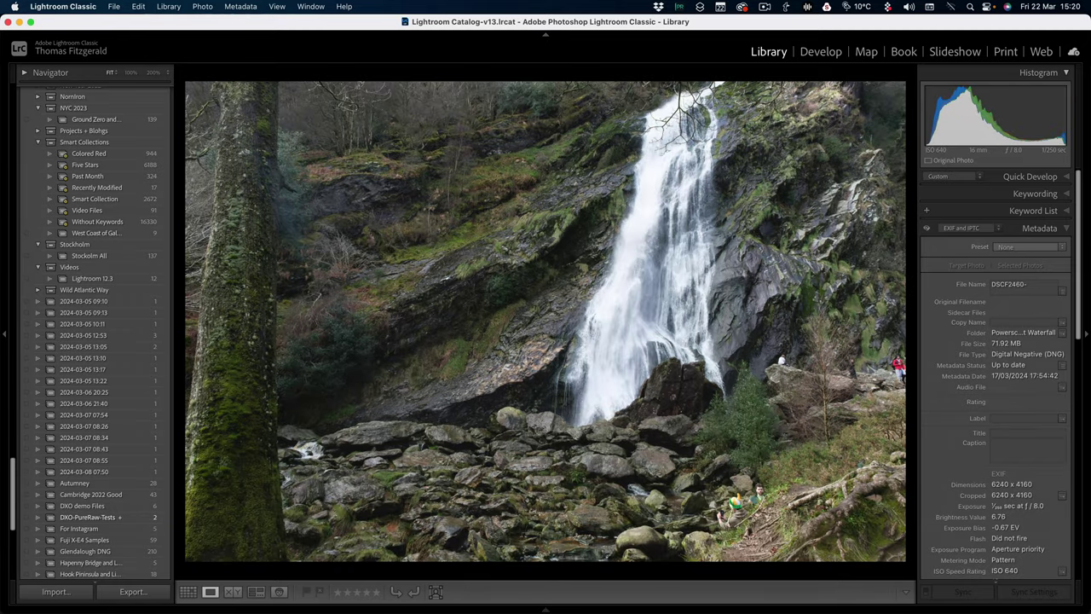
{"action": "key", "text": "Left"}
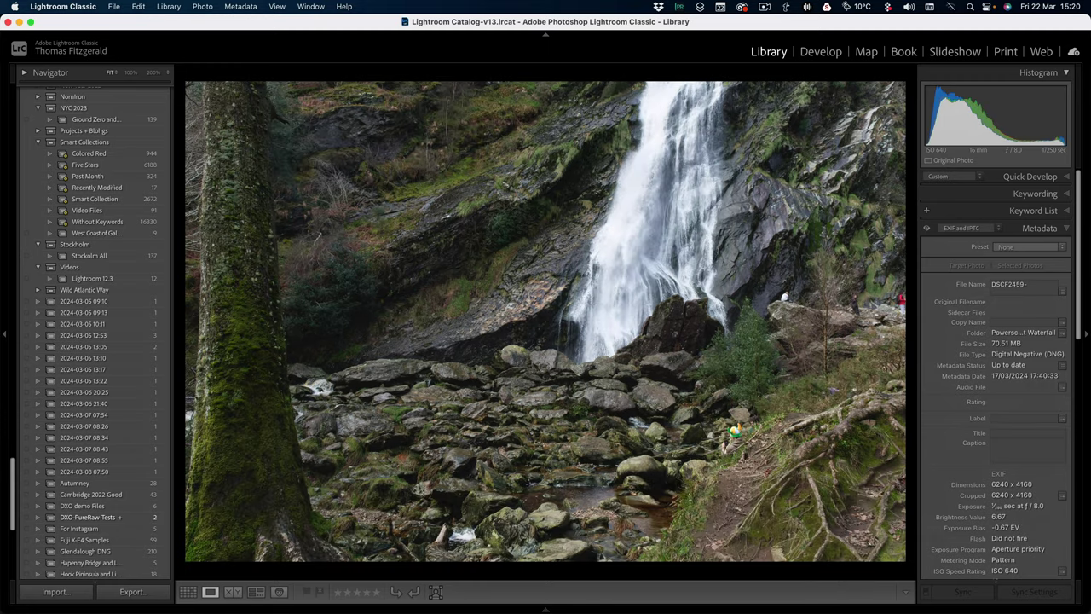
{"action": "key", "text": "g"}
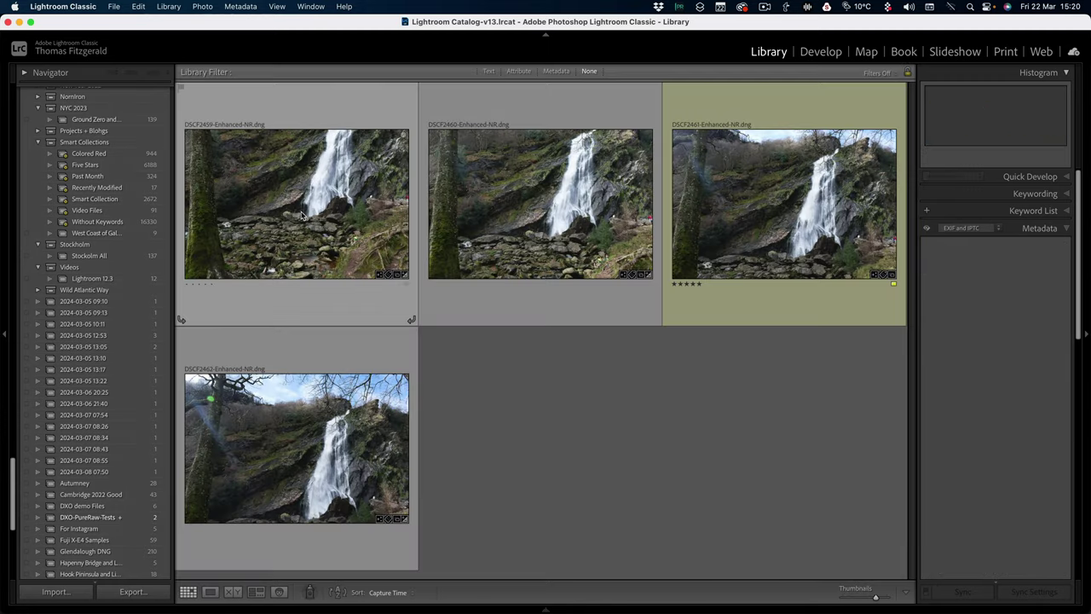
- Select all four photos and merge them into a Perspective panorama DNG
{"action": "left_click", "coordinate": [317, 203]}
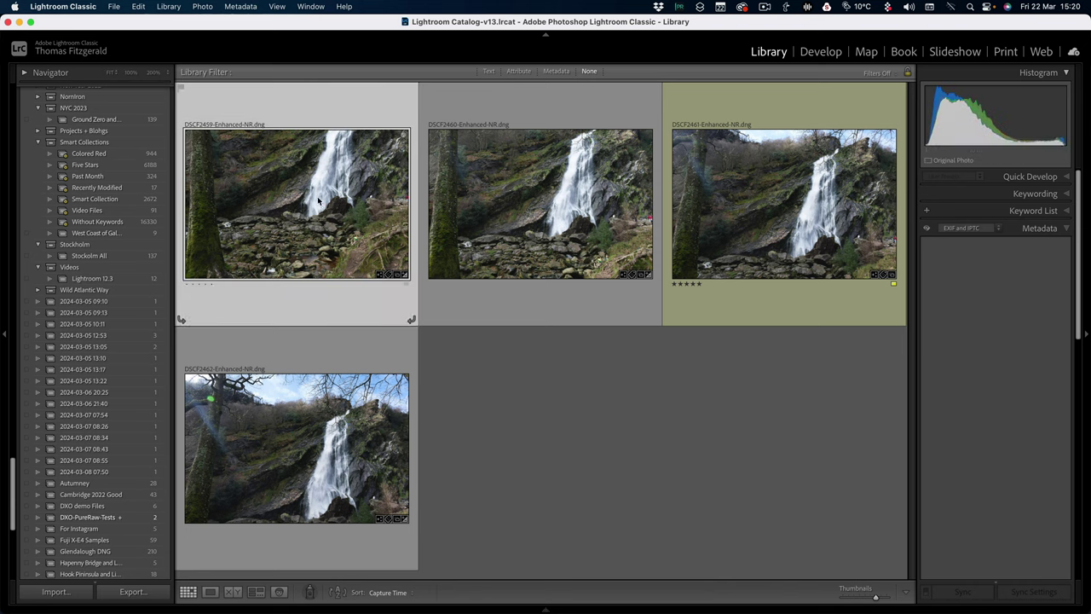
{"action": "key", "text": "super+a"}
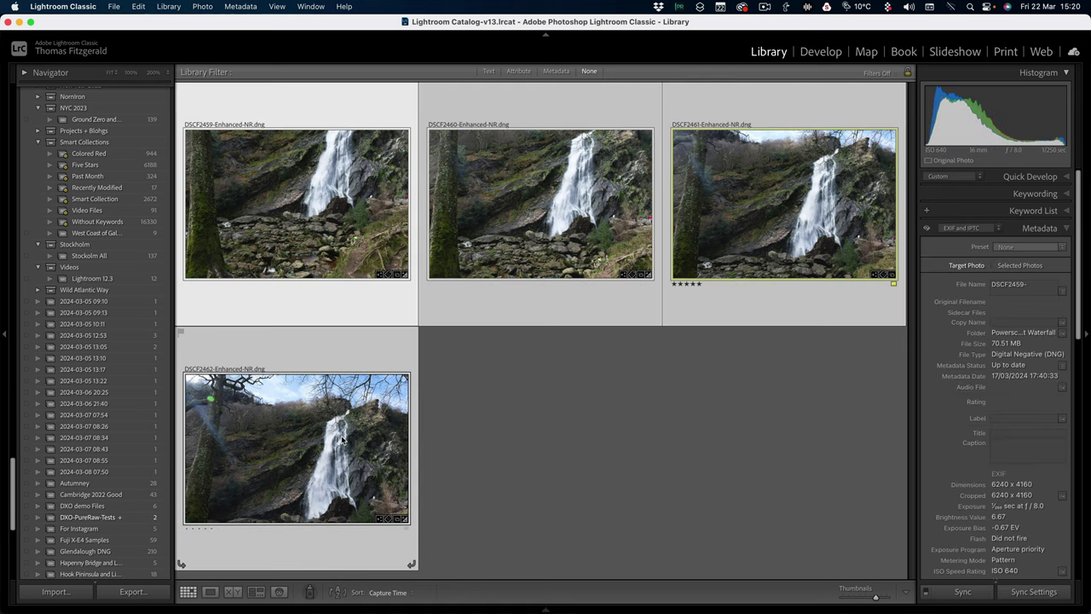
{"action": "right_click", "coordinate": [343, 439]}
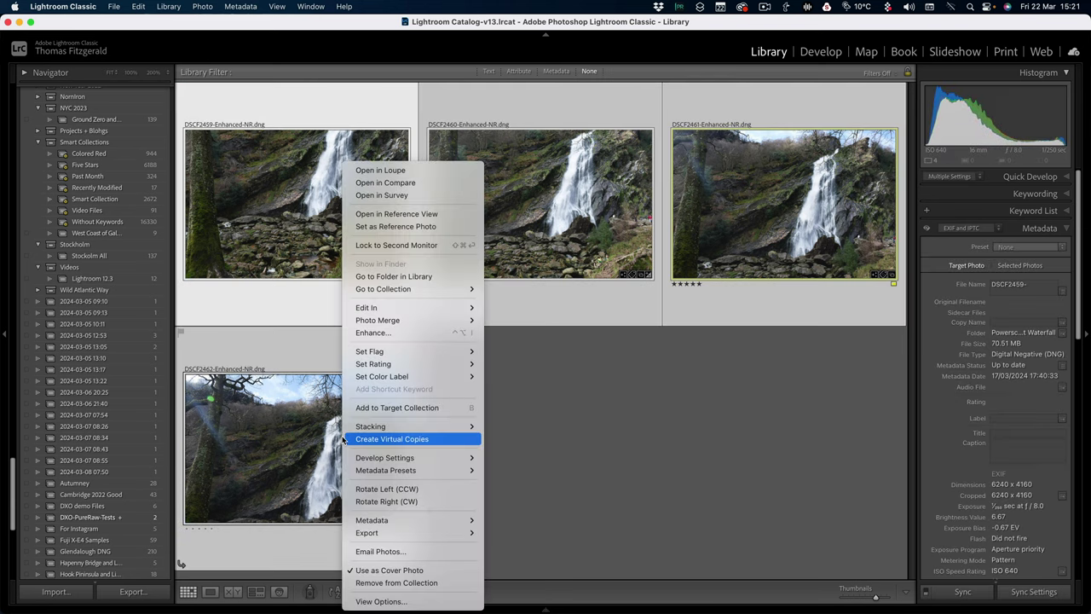
{"action": "mouse_move", "coordinate": [410, 321]}
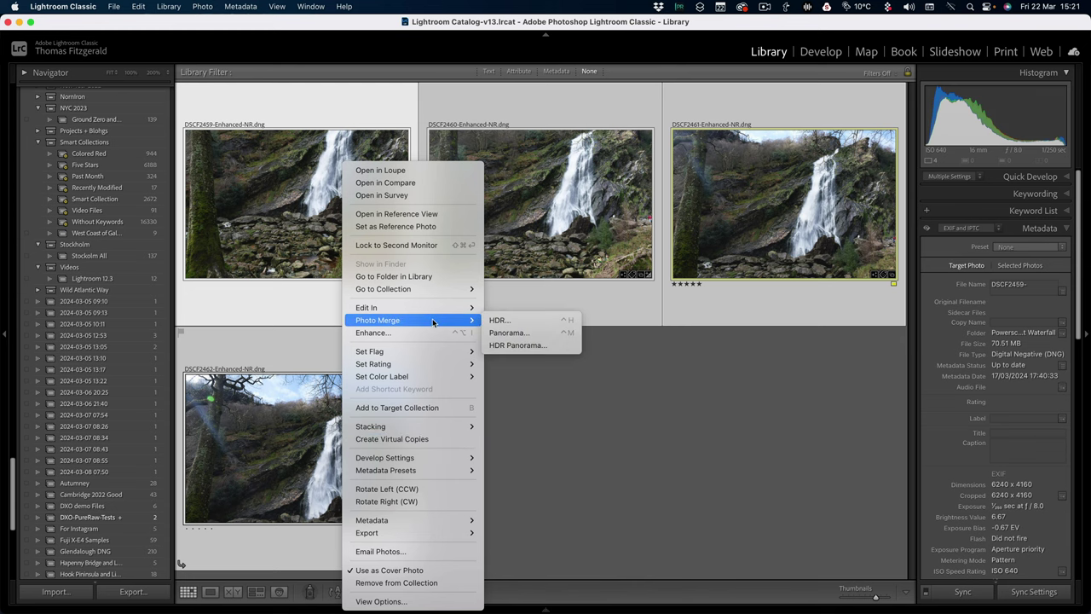
{"action": "left_click", "coordinate": [554, 334]}
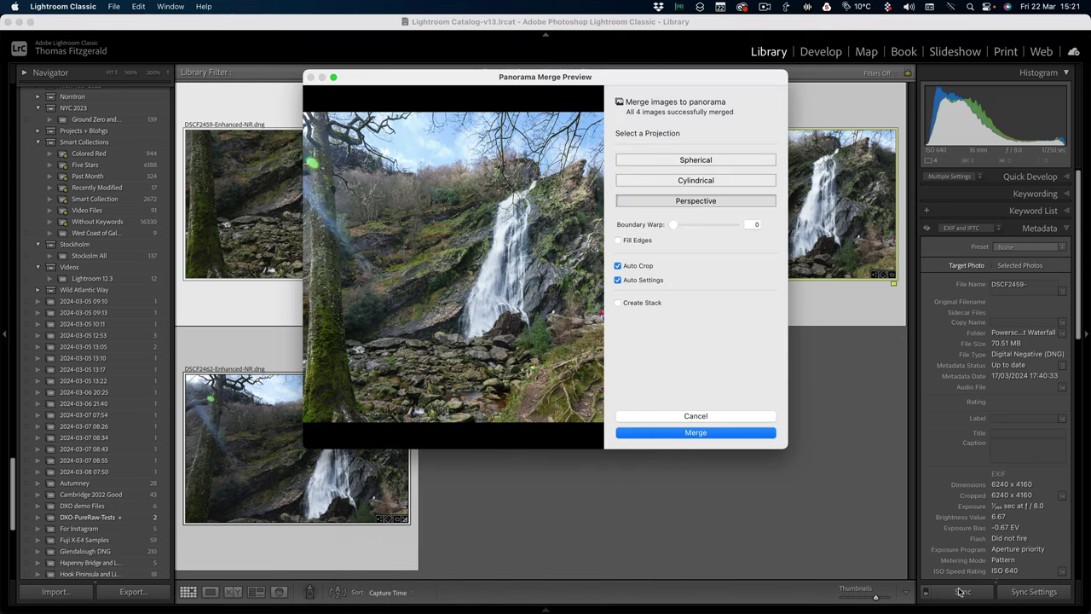
{"action": "left_click_drag", "start_coordinate": [786, 442], "coordinate": [964, 568]}
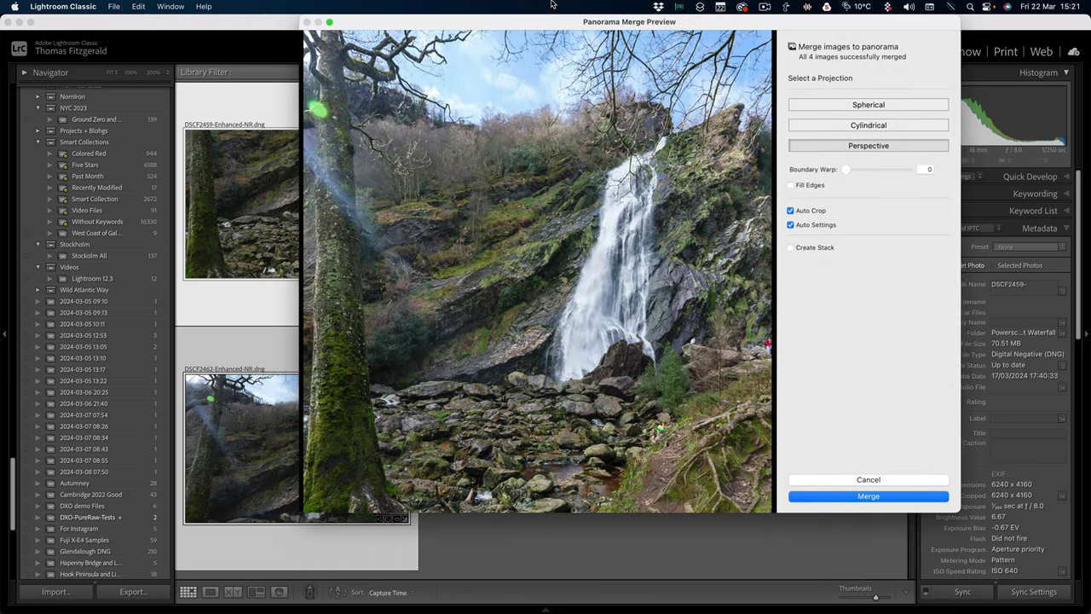
{"action": "left_click_drag", "start_coordinate": [555, 81], "coordinate": [553, 26]}
{"action": "left_click", "coordinate": [861, 496]}
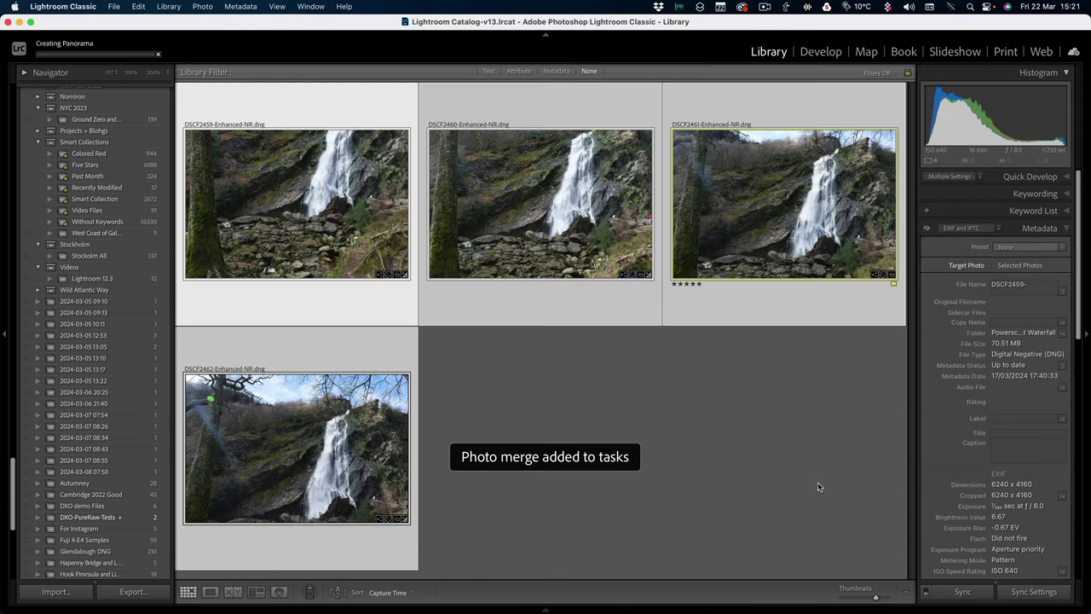
- Open the panorama in Develop and pan at 100% across the rocks, people and path
{"action": "double_click", "coordinate": [476, 392]}
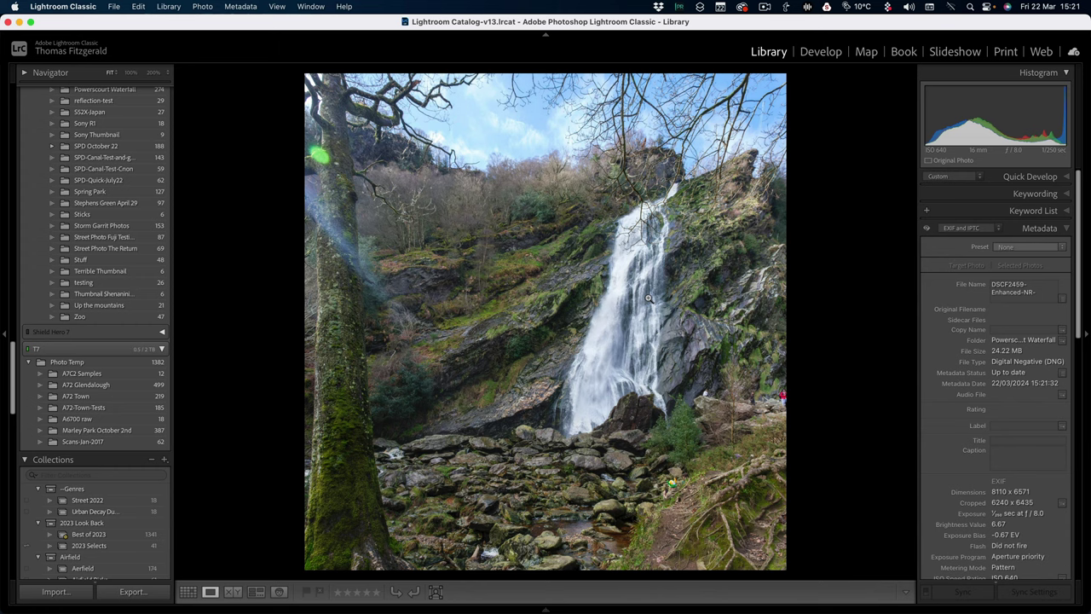
{"action": "key", "text": "d"}
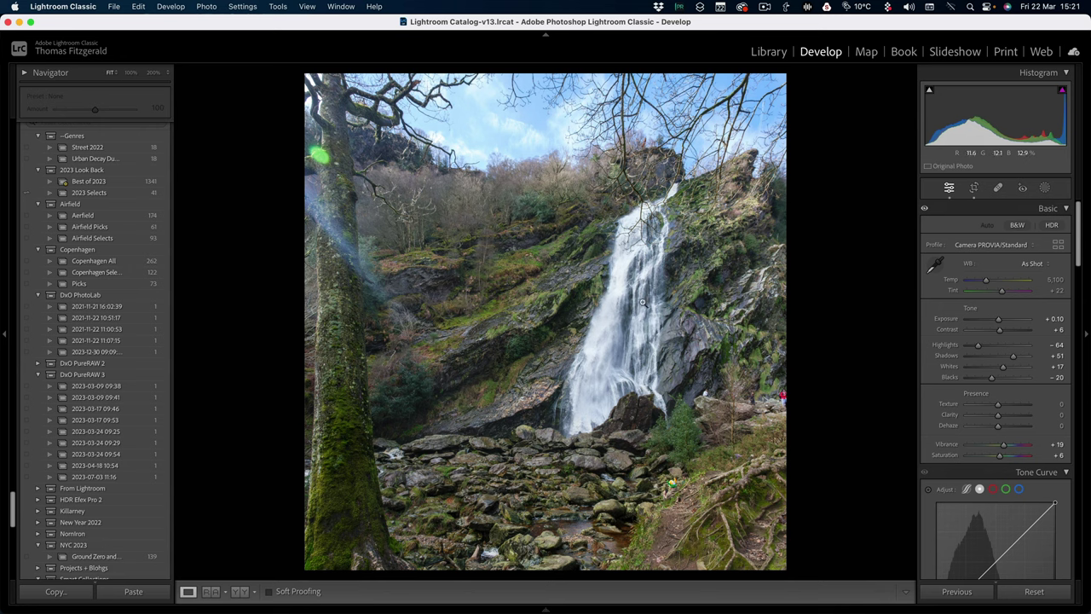
{"action": "left_click", "coordinate": [600, 285]}
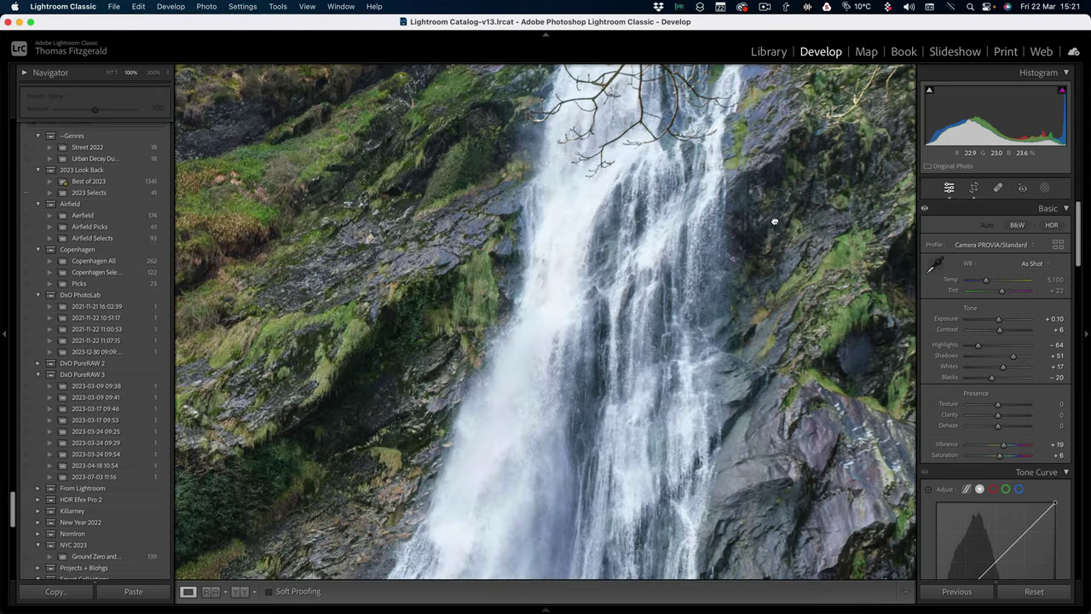
{"action": "left_click_drag", "start_coordinate": [773, 224], "coordinate": [553, 151]}
{"action": "left_click_drag", "start_coordinate": [853, 554], "coordinate": [711, 245]}
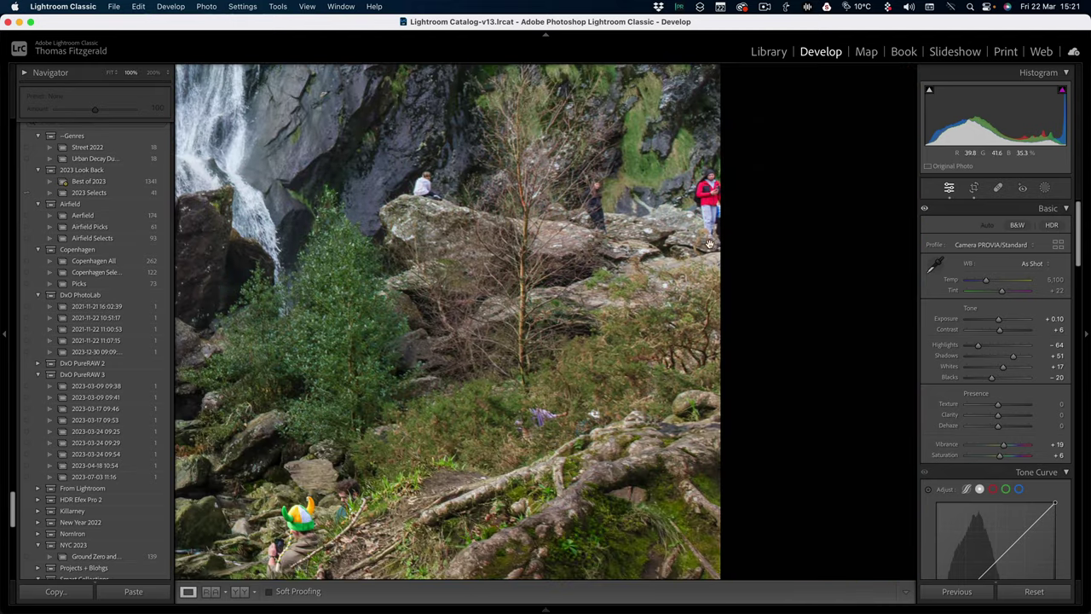
{"action": "left_click_drag", "start_coordinate": [530, 417], "coordinate": [778, 305]}
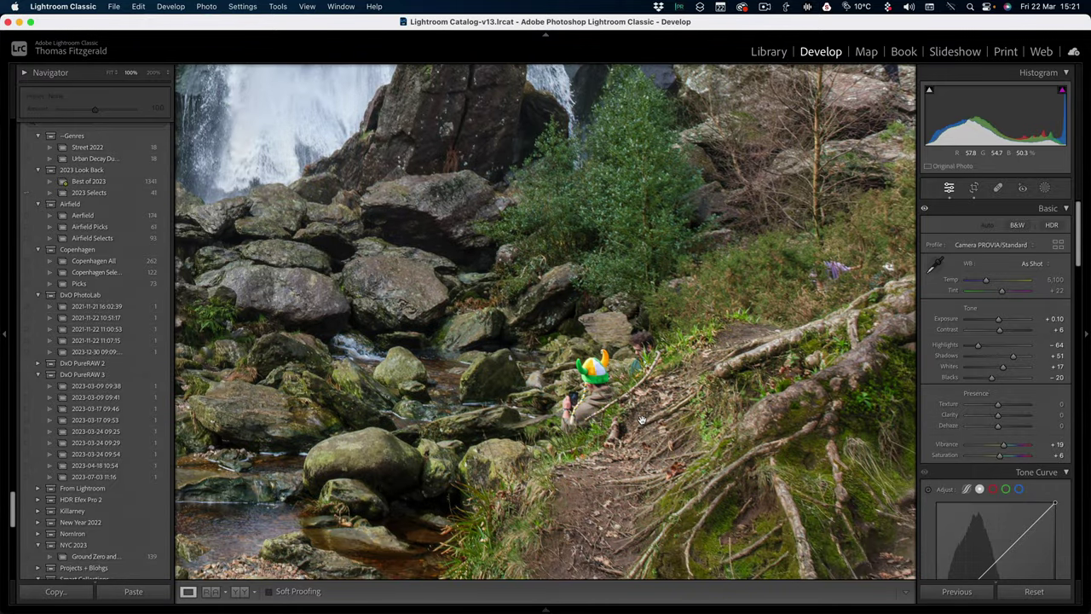
- Use the histogram to set Highlights -92, Whites -11 and Exposure +0.02, checking the waterfall at 100%
{"action": "left_click", "coordinate": [466, 274]}
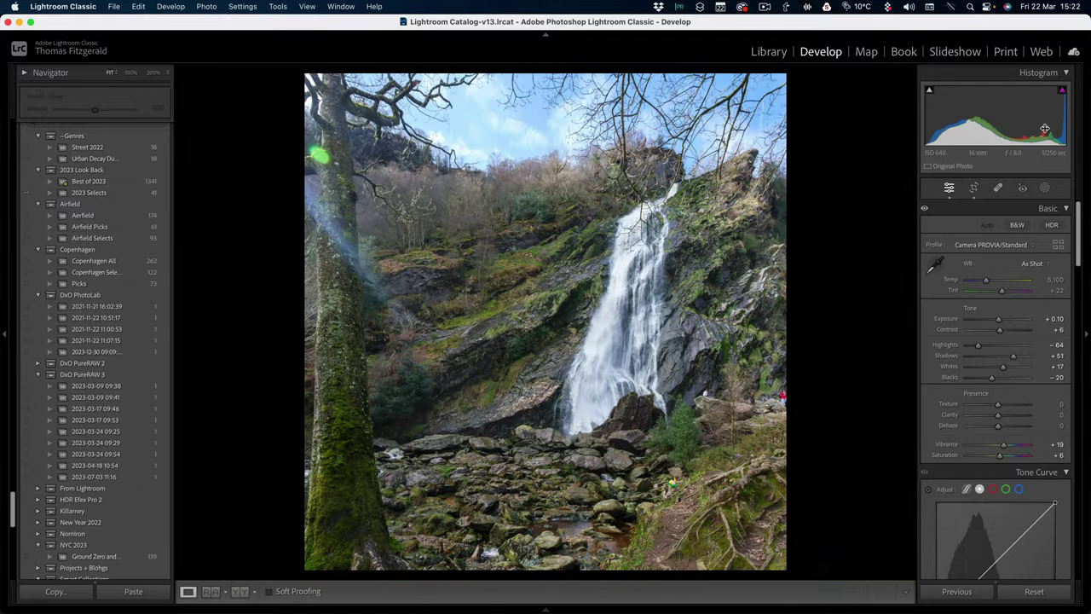
{"action": "left_click", "coordinate": [608, 317]}
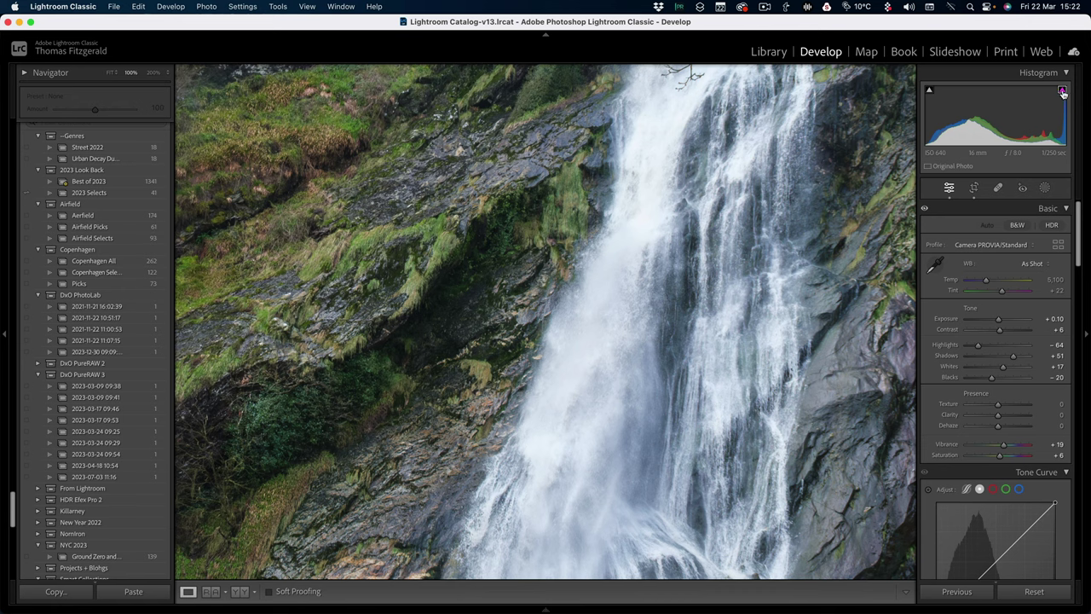
{"action": "mouse_move", "coordinate": [1052, 116]}
{"action": "left_mouse_down"}
{"action": "mouse_move", "coordinate": [1034, 118]}
{"action": "mouse_move", "coordinate": [1052, 111]}
{"action": "left_mouse_up"}
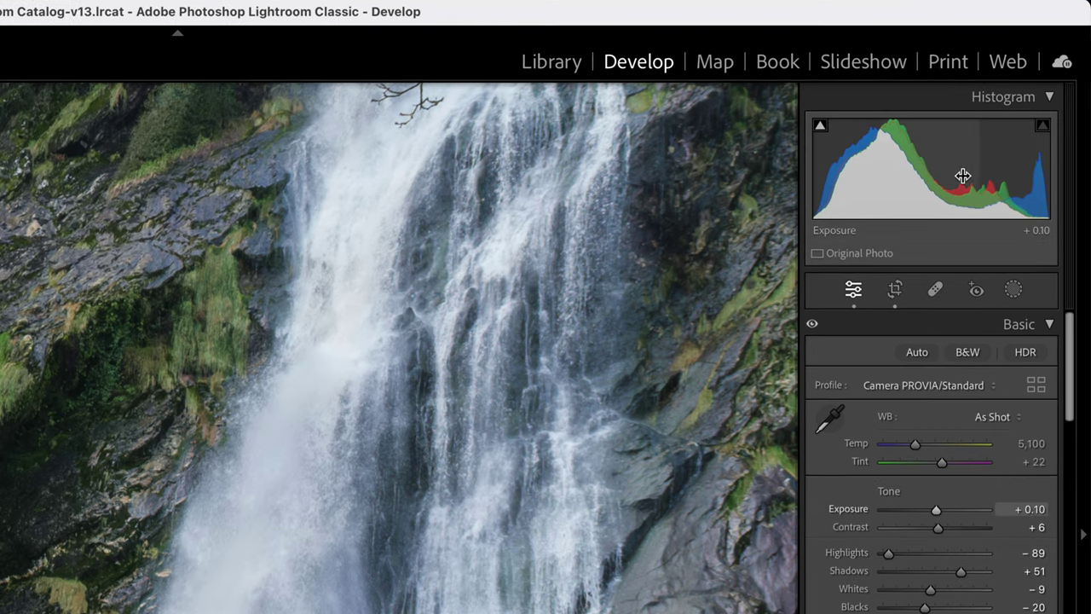
{"action": "left_click_drag", "start_coordinate": [943, 166], "coordinate": [927, 167]}
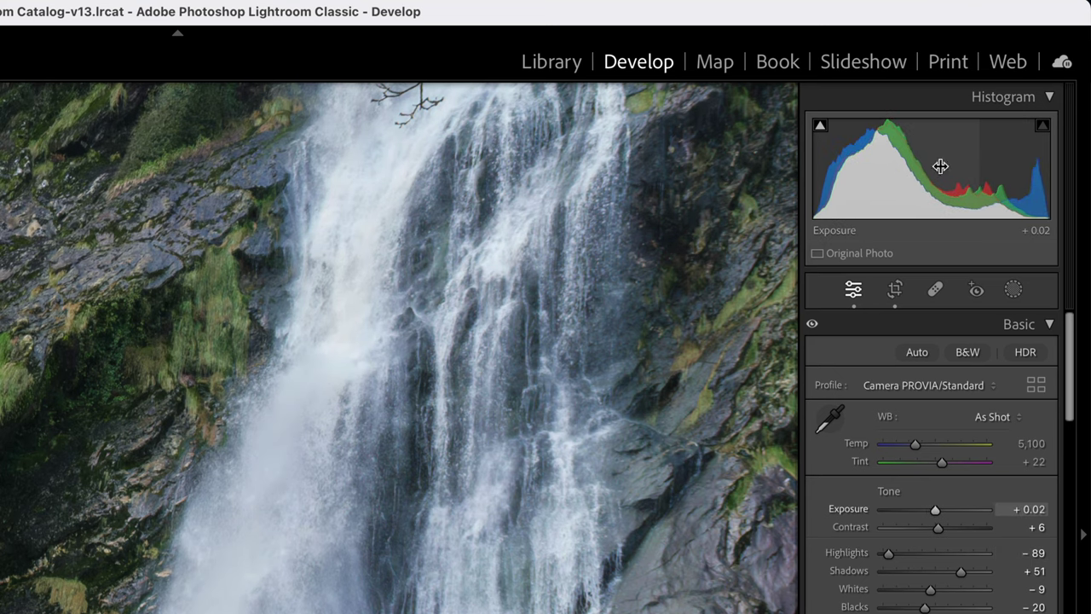
{"action": "left_click_drag", "start_coordinate": [1014, 165], "coordinate": [1035, 168]}
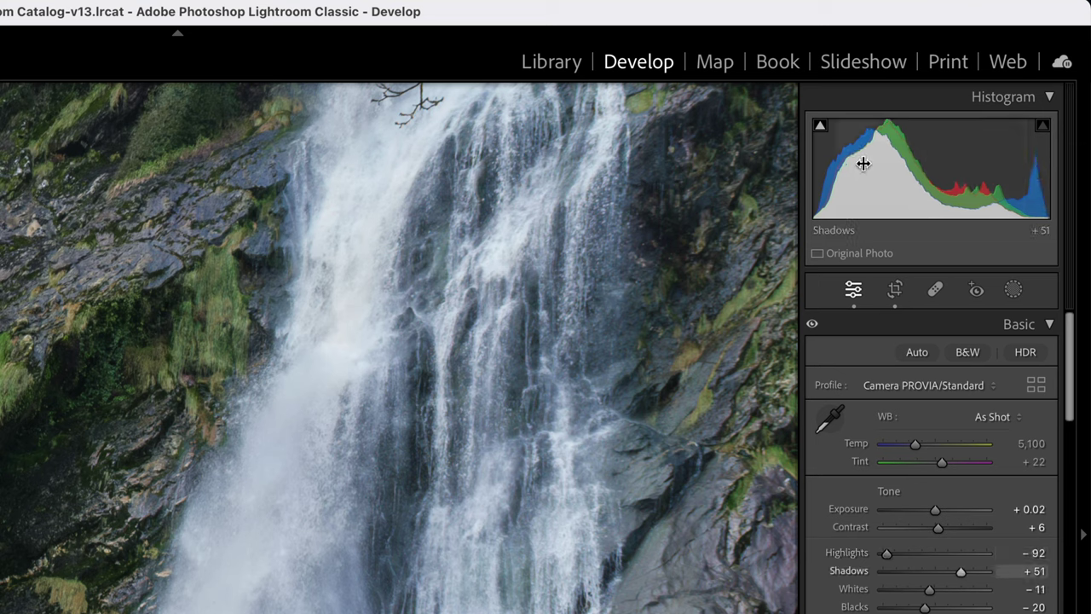
{"action": "left_click_drag", "start_coordinate": [841, 166], "coordinate": [827, 165]}
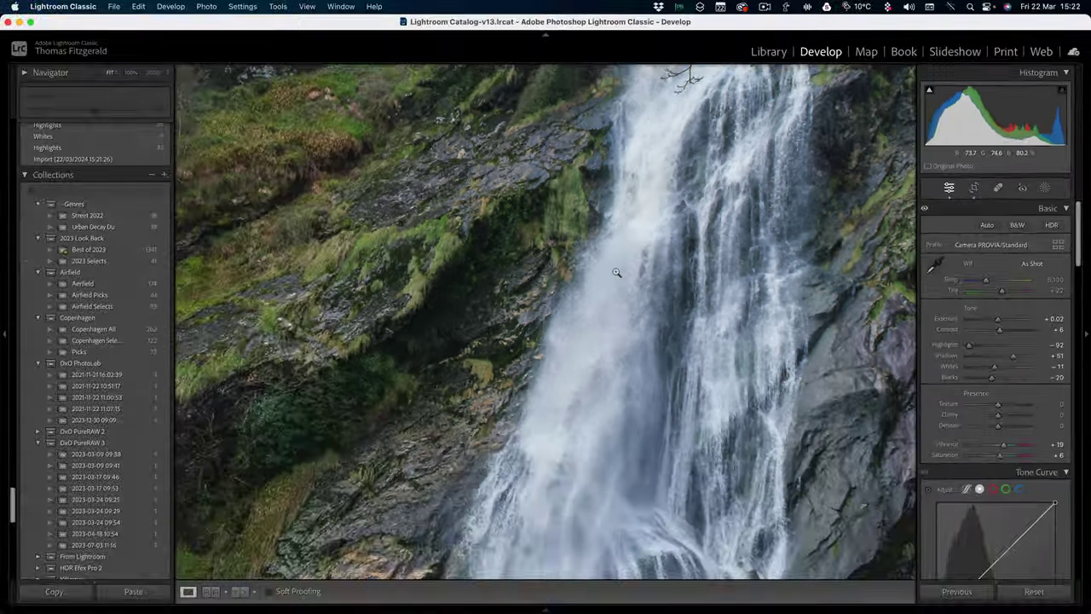
{"action": "left_click", "coordinate": [616, 272]}
{"action": "left_click", "coordinate": [653, 235]}
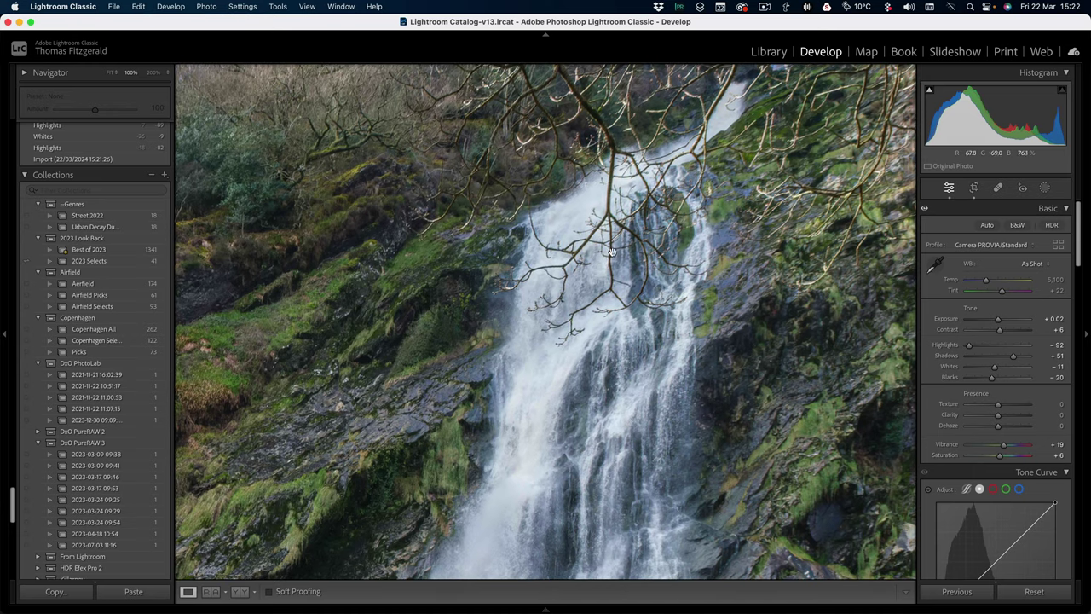
{"action": "left_click", "coordinate": [611, 252]}
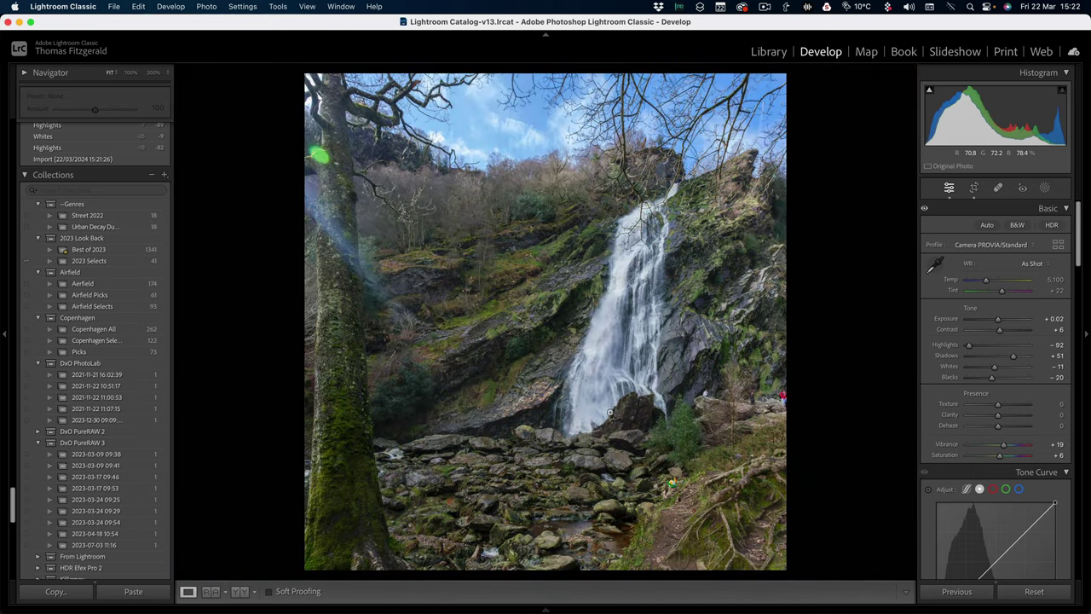
- Nudge clarity up and ease highlights back, then inspect the result at 100% zoom
{"action": "left_click_drag", "start_coordinate": [999, 414], "coordinate": [1005, 417]}
{"action": "left_click_drag", "start_coordinate": [969, 345], "coordinate": [978, 348]}
{"action": "left_click", "coordinate": [450, 83]}
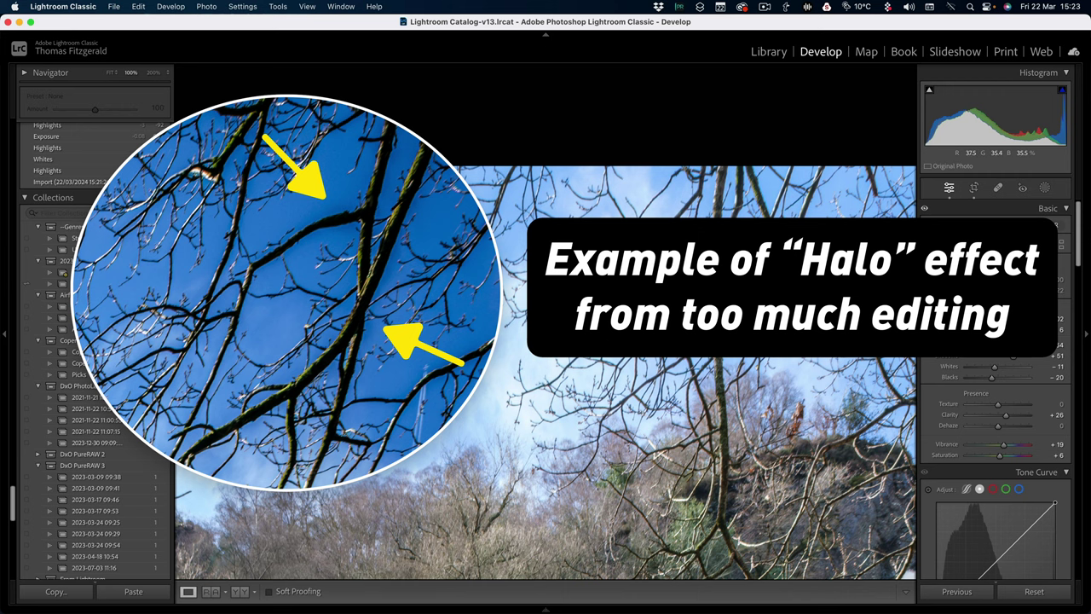
{"action": "key", "text": "z"}
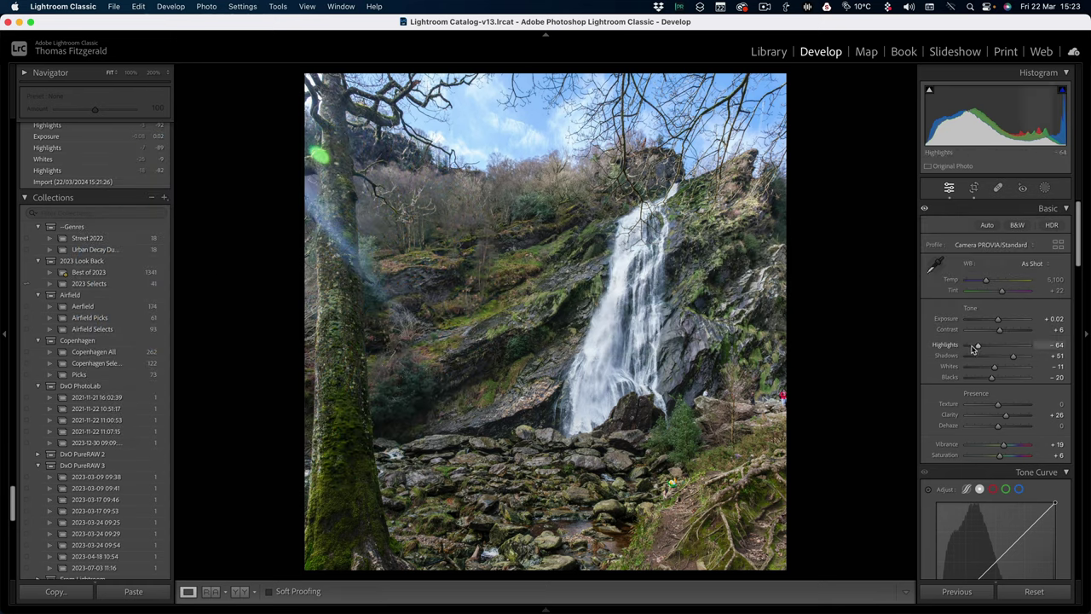
- Set Highlights to -80, check branches against the sky, then set Clarity to +13
{"action": "left_click_drag", "start_coordinate": [978, 345], "coordinate": [974, 346]}
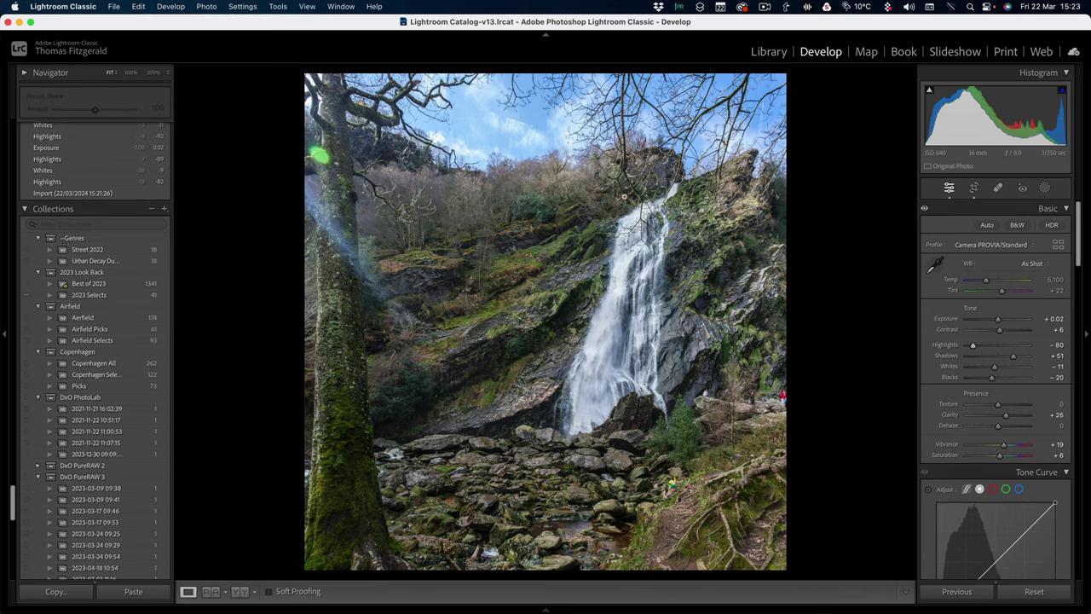
{"action": "left_click", "coordinate": [563, 134]}
{"action": "left_click_drag", "start_coordinate": [564, 134], "coordinate": [462, 232]}
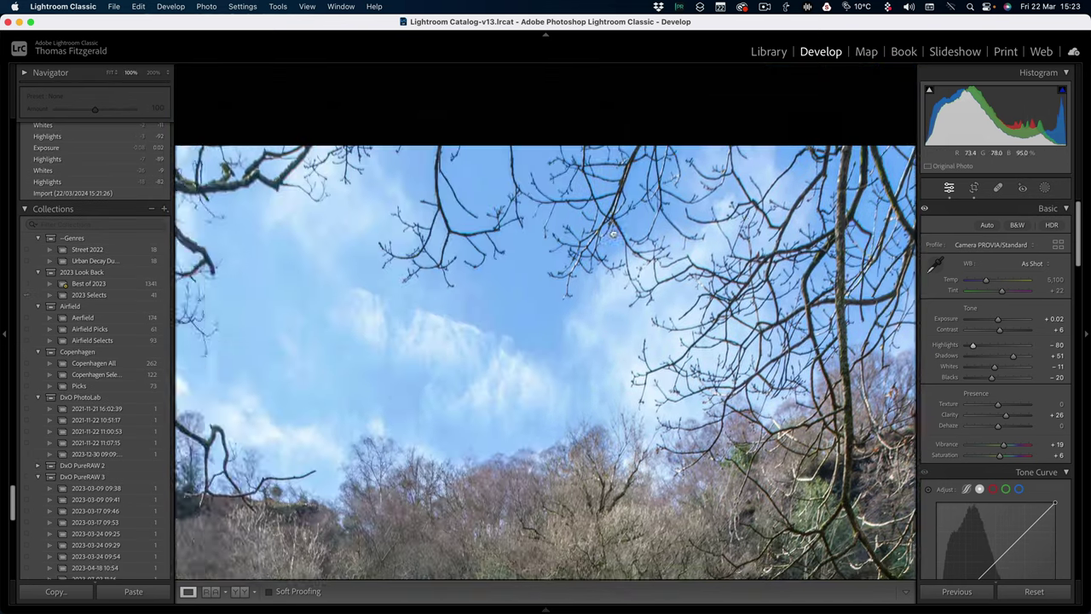
{"action": "left_click_drag", "start_coordinate": [661, 223], "coordinate": [637, 231]}
{"action": "left_click", "coordinate": [638, 231]}
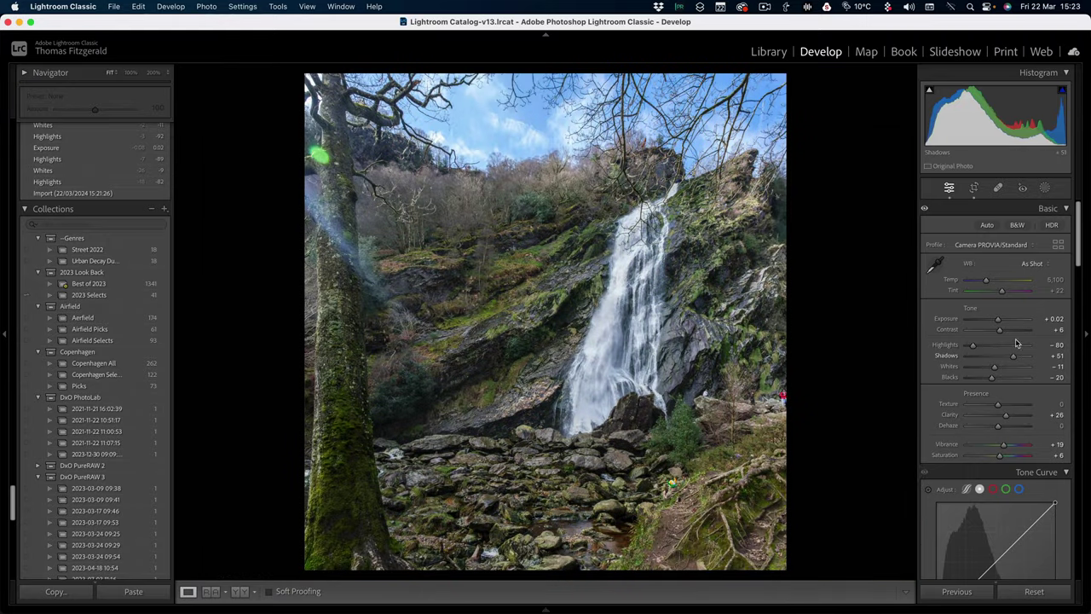
{"action": "mouse_move", "coordinate": [1006, 416]}
{"action": "left_mouse_down"}
{"action": "mouse_move", "coordinate": [1014, 421]}
{"action": "mouse_move", "coordinate": [1003, 417]}
{"action": "left_mouse_up"}
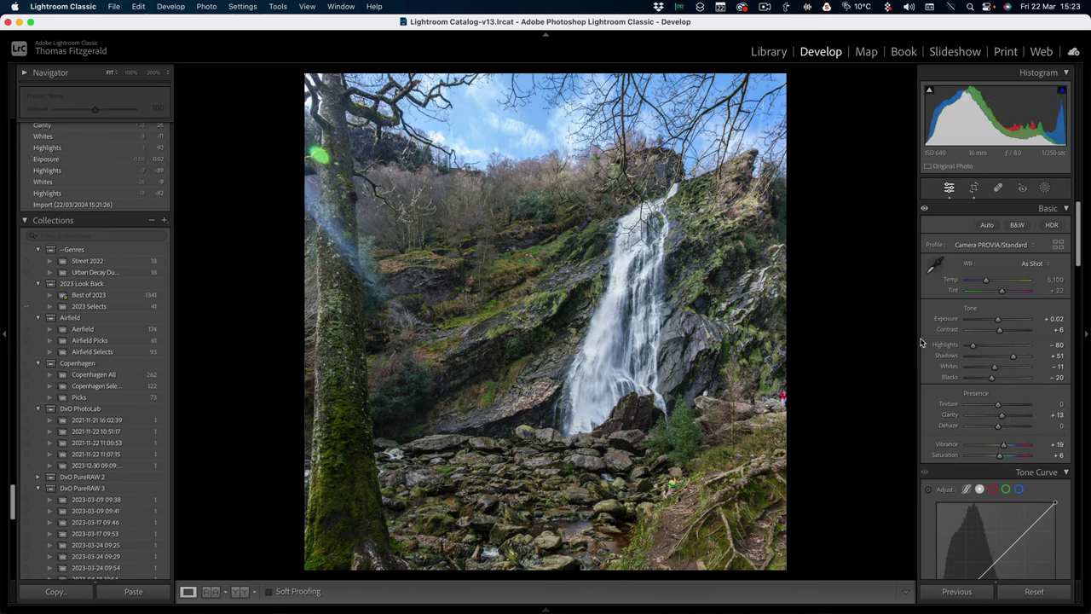
- Create a Sky mask, invert it, and raise the mask's Clarity to 61
{"action": "left_click", "coordinate": [1045, 188]}
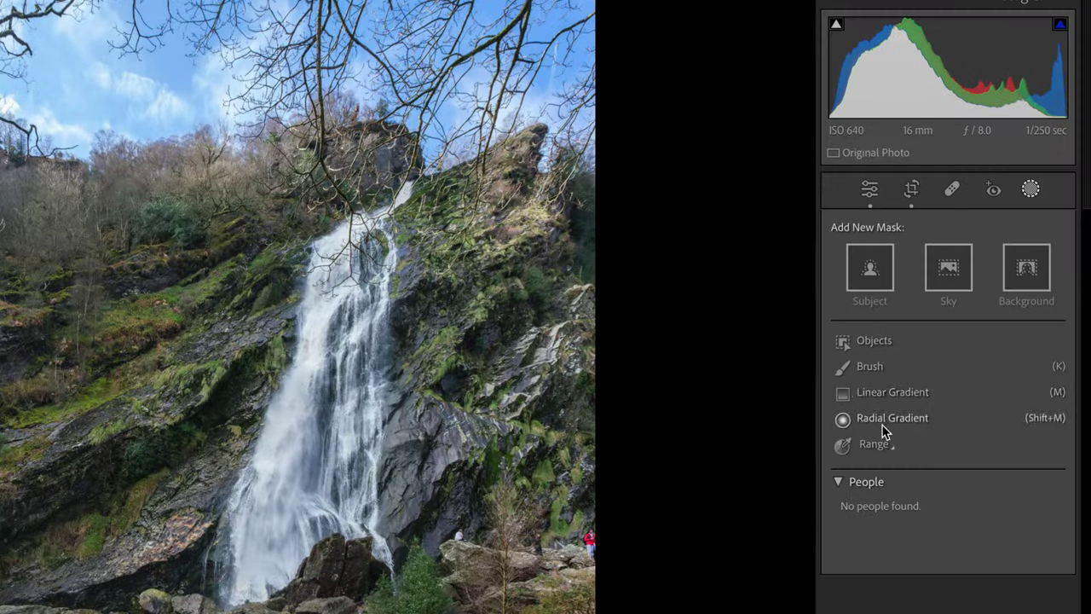
{"action": "left_click", "coordinate": [956, 273]}
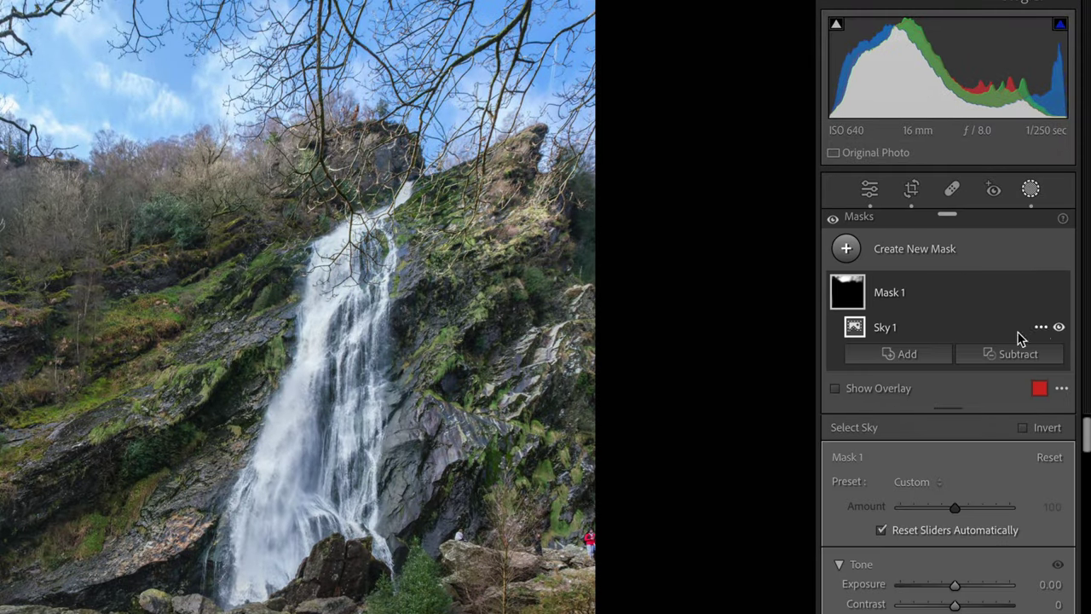
{"action": "left_click", "coordinate": [1044, 327]}
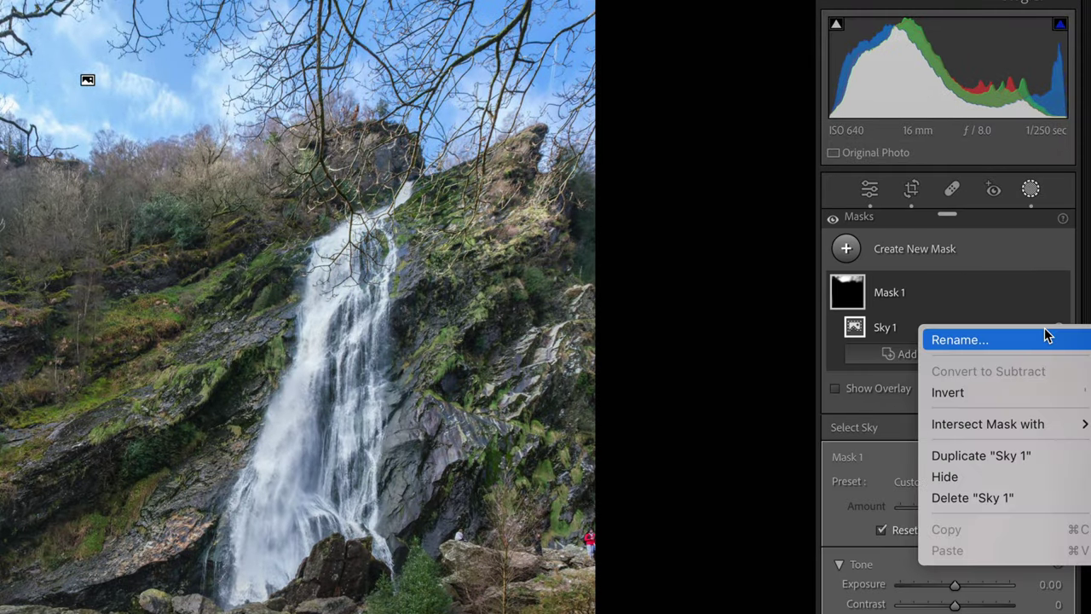
{"action": "left_click", "coordinate": [989, 394]}
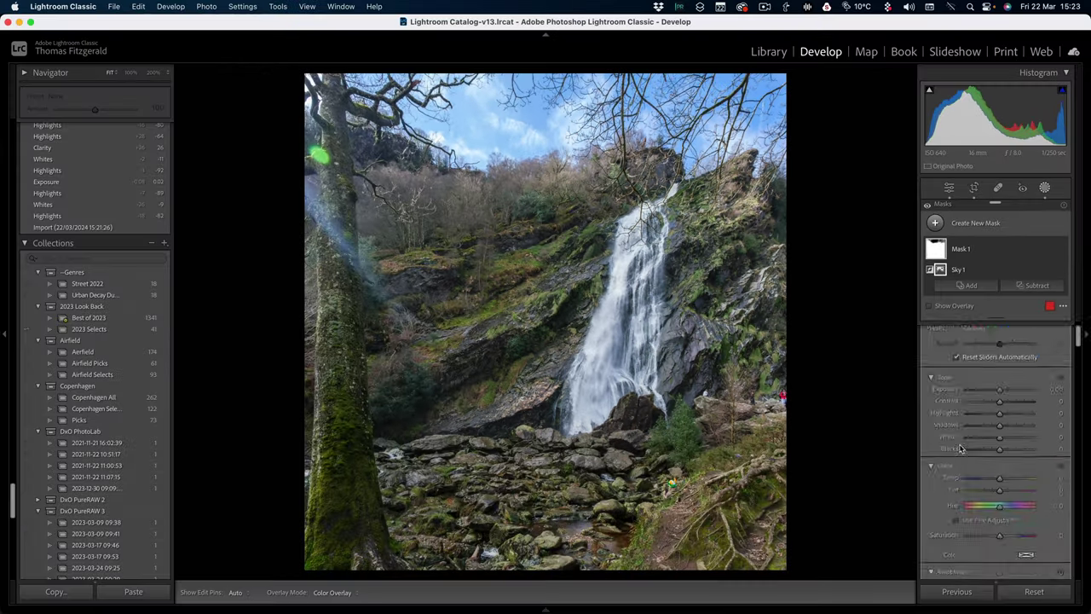
{"action": "scroll", "coordinate": [961, 447], "scroll_direction": "down", "scroll_amount": 5}
{"action": "scroll", "coordinate": [961, 447], "scroll_direction": "down", "scroll_amount": 1}
{"action": "left_click_drag", "start_coordinate": [1000, 413], "coordinate": [1016, 415]}
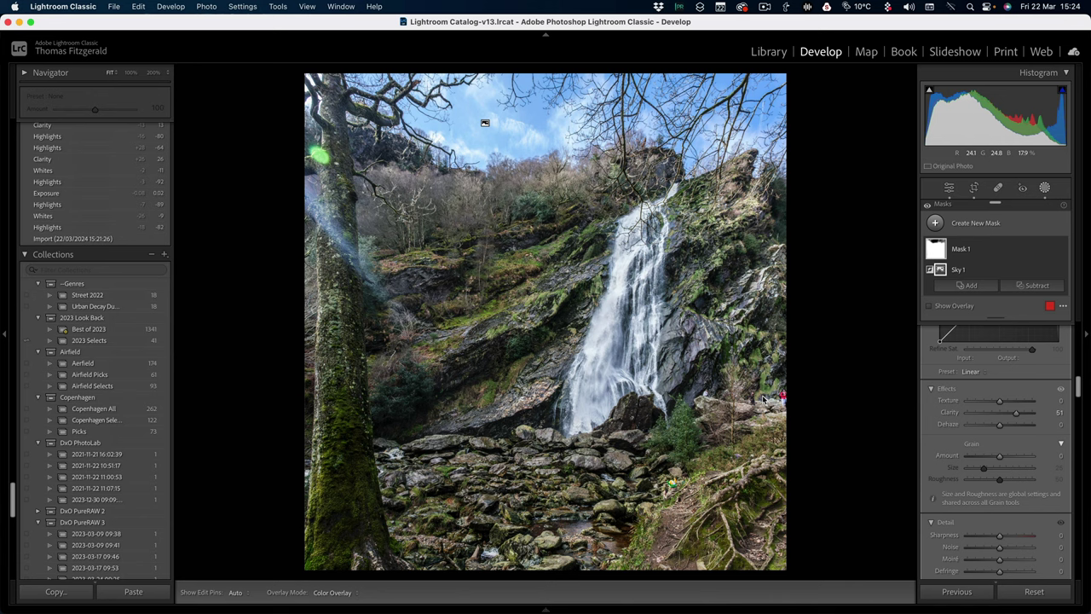
- Set Post-Crop Vignetting Amount to -9, then view the figure in the green hat at 100%
{"action": "left_click", "coordinate": [949, 187]}
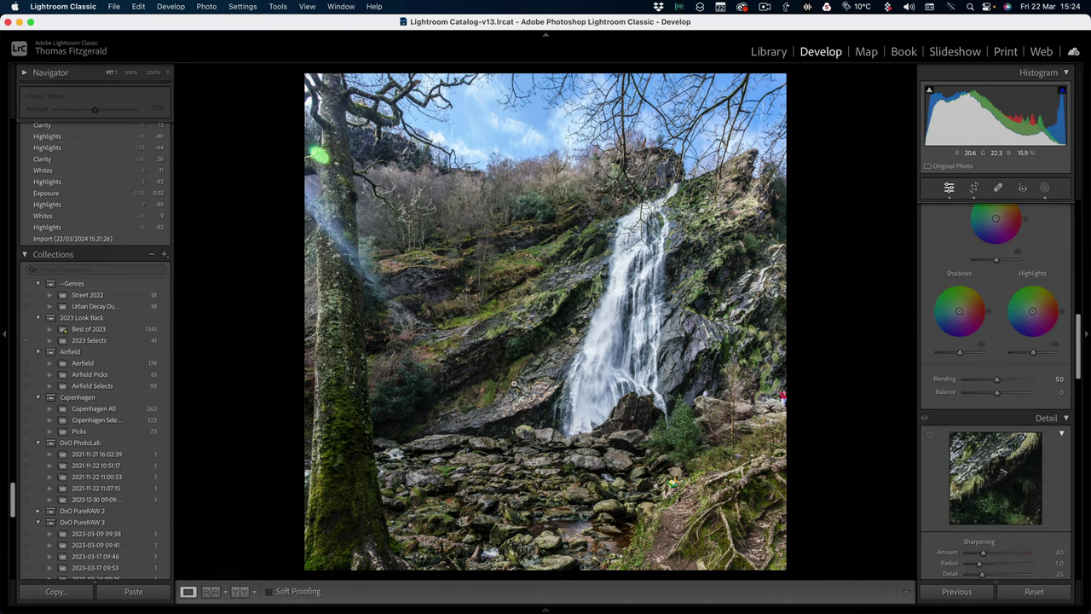
{"action": "scroll", "coordinate": [1007, 441], "scroll_direction": "down", "scroll_amount": 15}
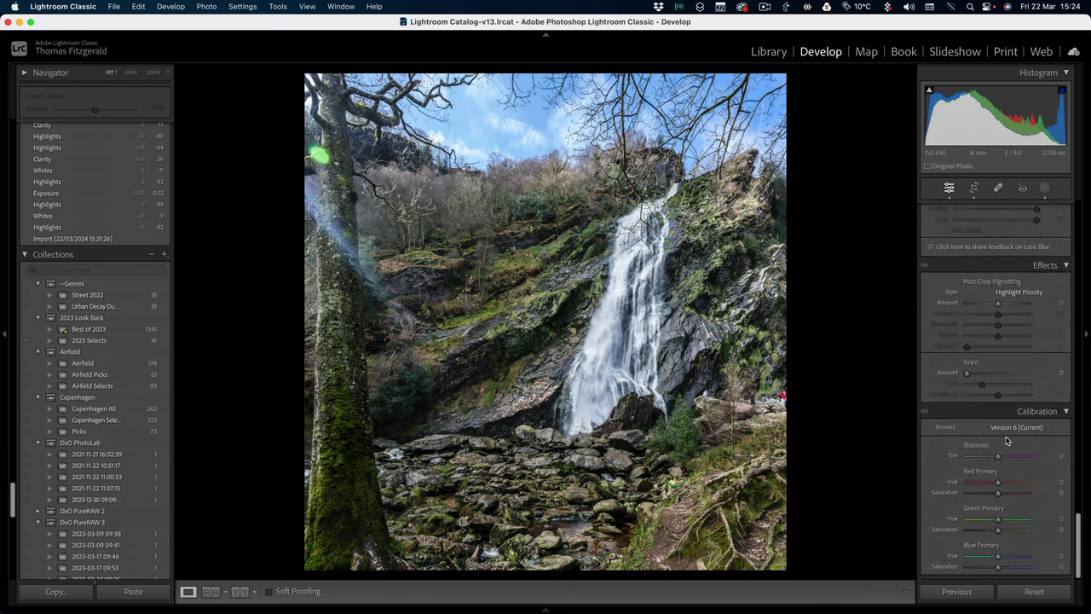
{"action": "left_click_drag", "start_coordinate": [998, 303], "coordinate": [994, 304]}
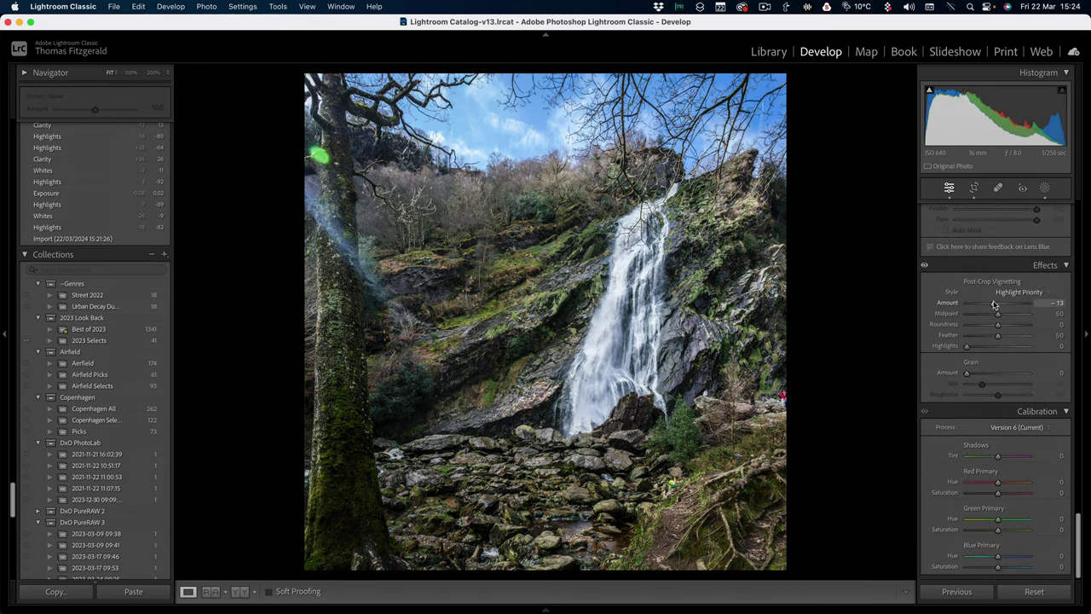
{"action": "left_click_drag", "start_coordinate": [995, 304], "coordinate": [996, 305]}
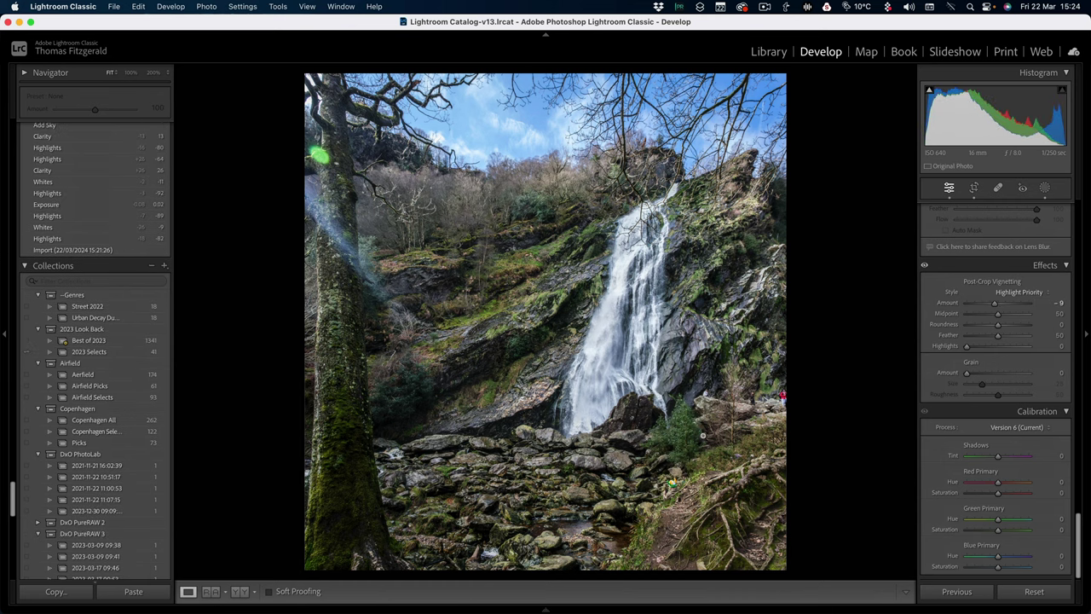
{"action": "left_click", "coordinate": [695, 494]}
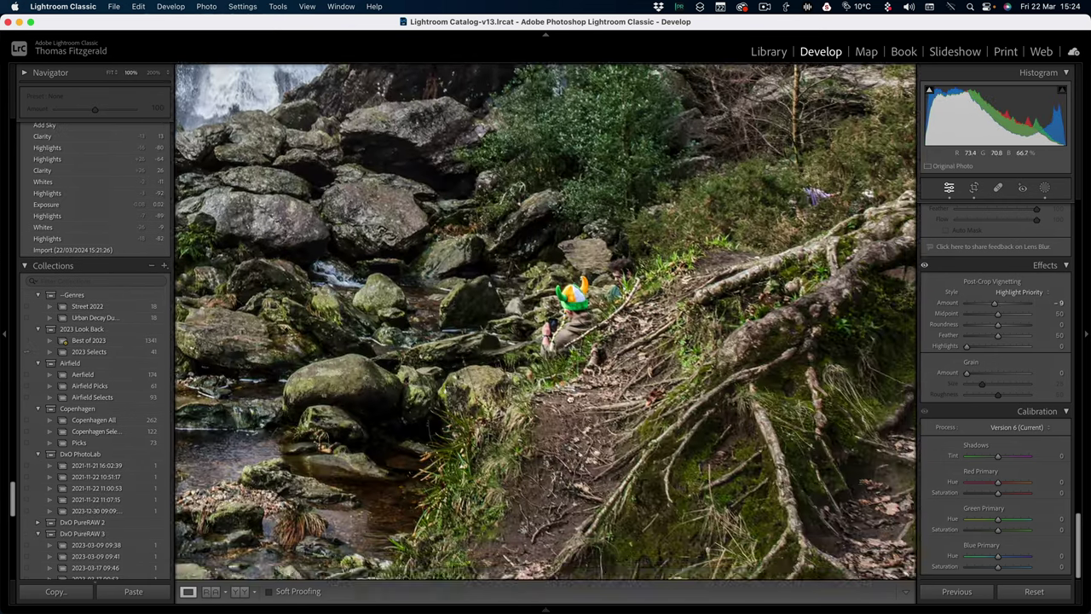
{"action": "left_click_drag", "start_coordinate": [602, 343], "coordinate": [579, 318]}
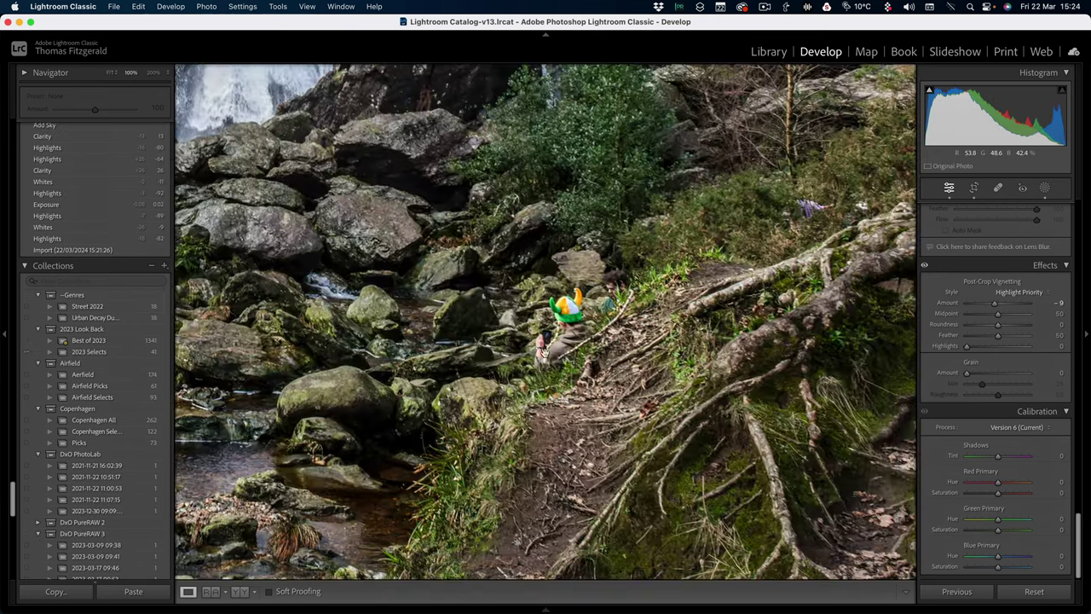
{"action": "left_click", "coordinate": [998, 188]}
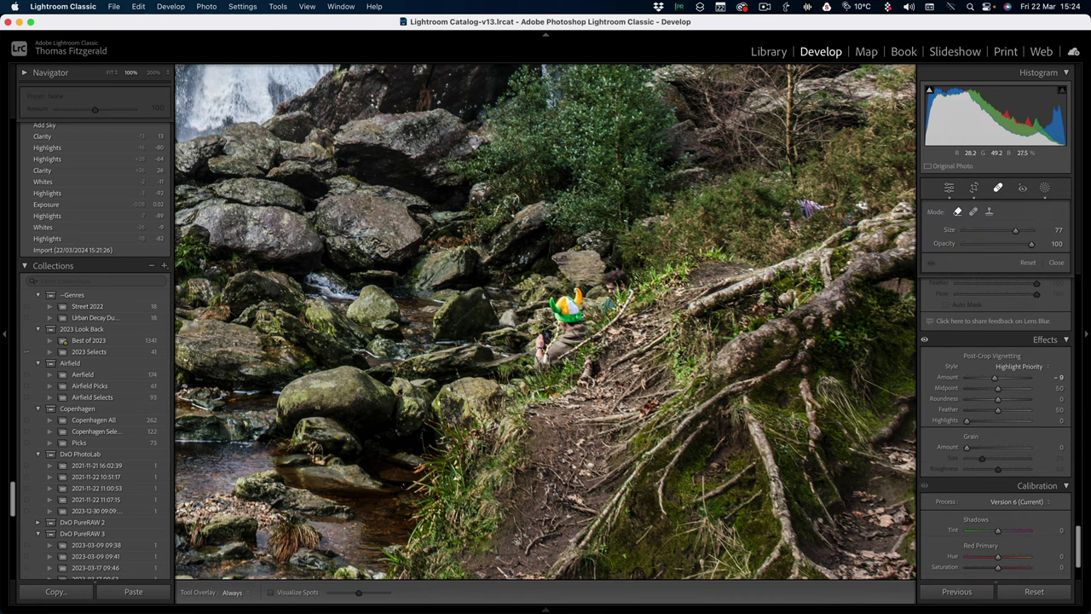
{"action": "mouse_move", "coordinate": [562, 290]}
{"action": "left_mouse_down"}
{"action": "mouse_move", "coordinate": [529, 304]}
{"action": "mouse_move", "coordinate": [538, 390]}
{"action": "mouse_move", "coordinate": [600, 360]}
{"action": "mouse_move", "coordinate": [592, 324]}
{"action": "left_mouse_up"}
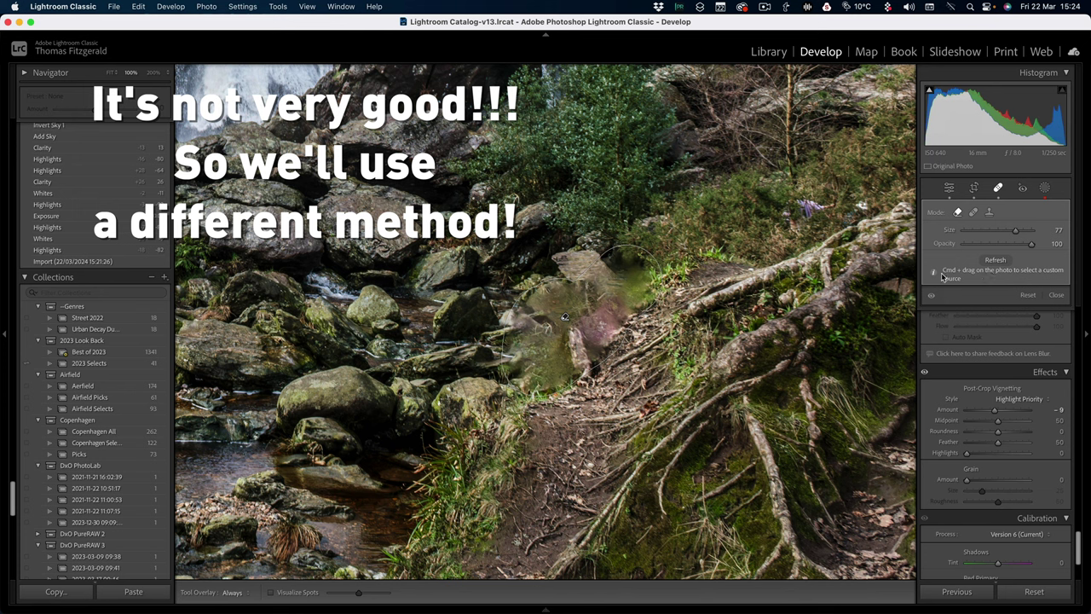
{"action": "key", "text": "super+z"}
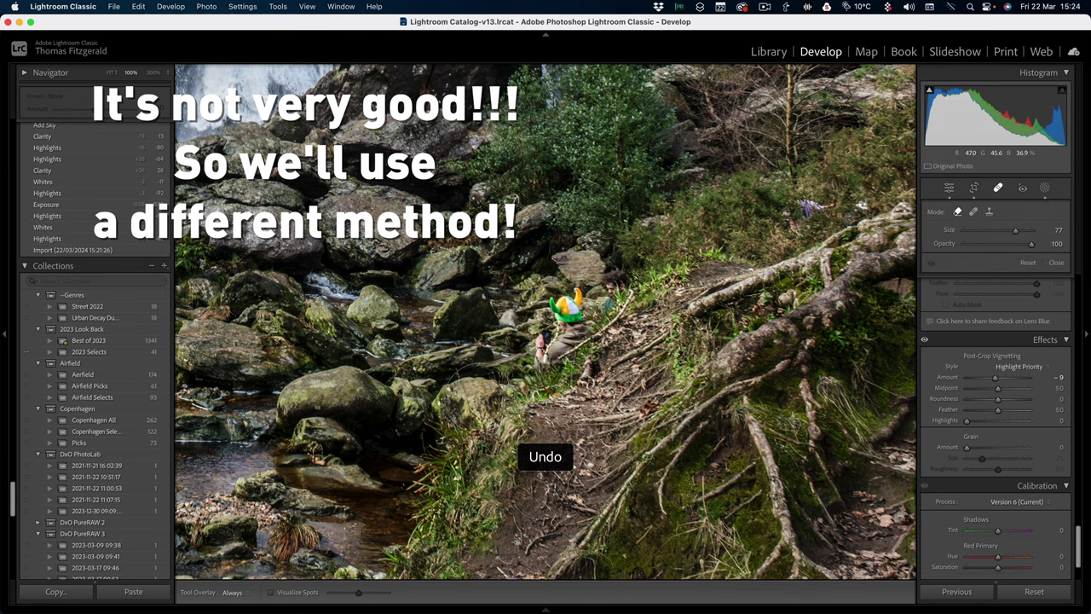
{"action": "left_click", "coordinate": [949, 187]}
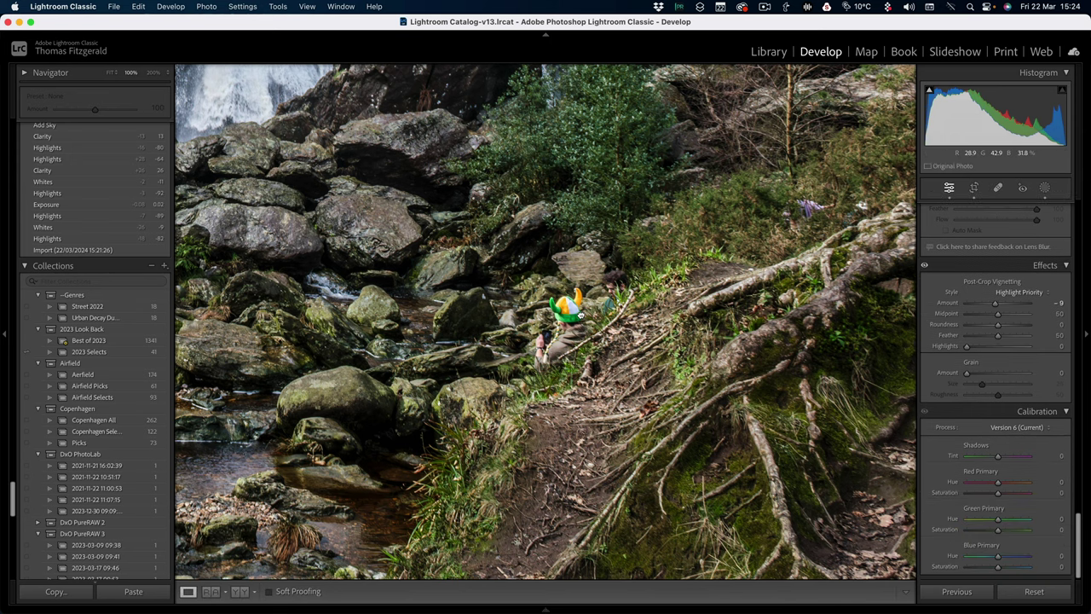
{"action": "left_click", "coordinate": [582, 316]}
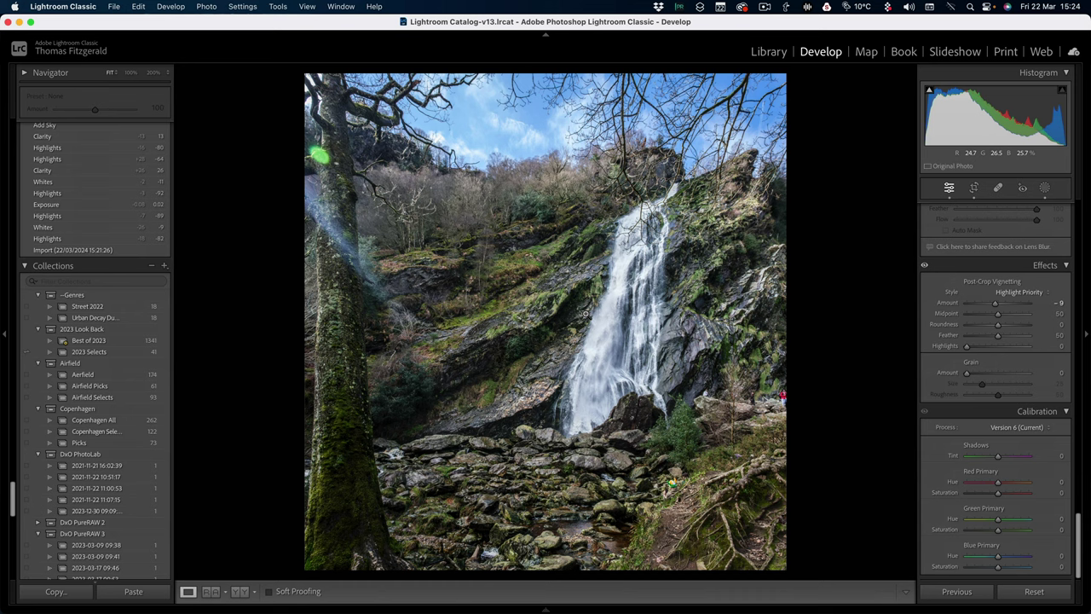
- Use Edit In > Open as Smart Object in Photoshop on the panorama
{"action": "right_click", "coordinate": [578, 238]}
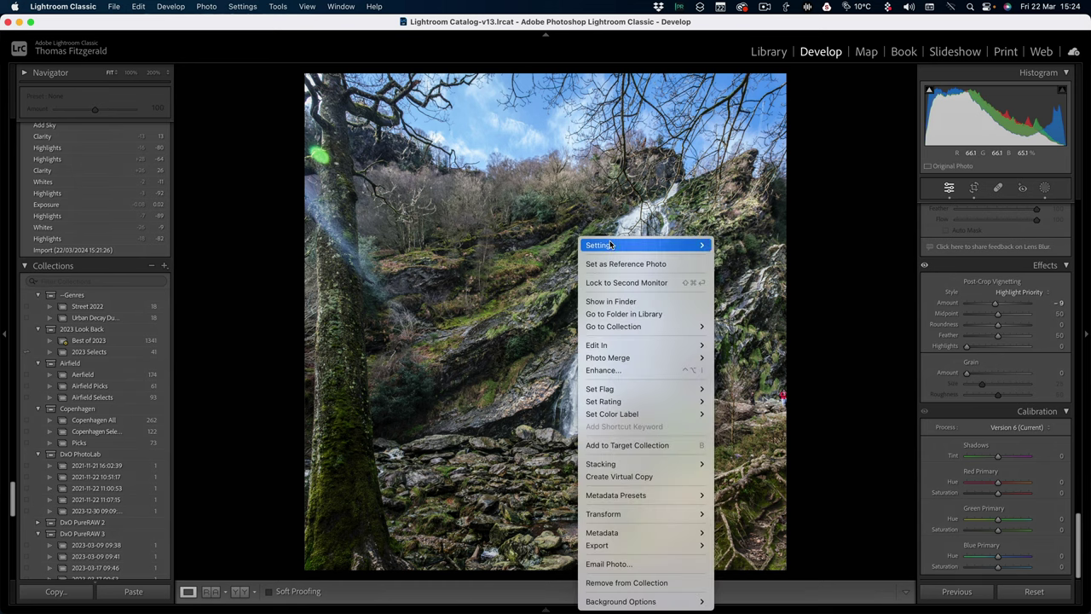
{"action": "mouse_move", "coordinate": [610, 245]}
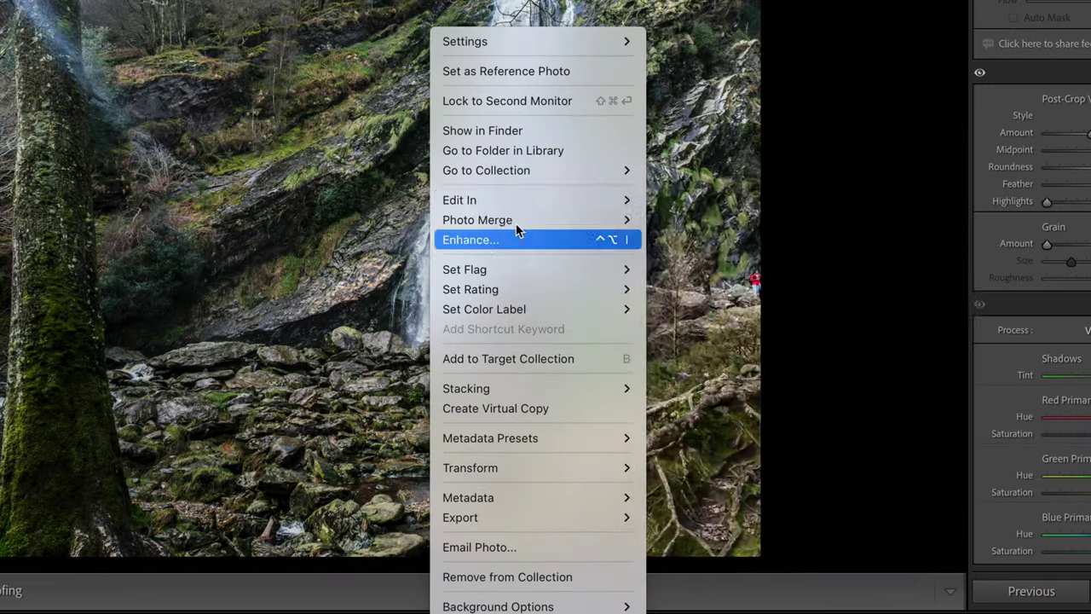
{"action": "mouse_move", "coordinate": [634, 349]}
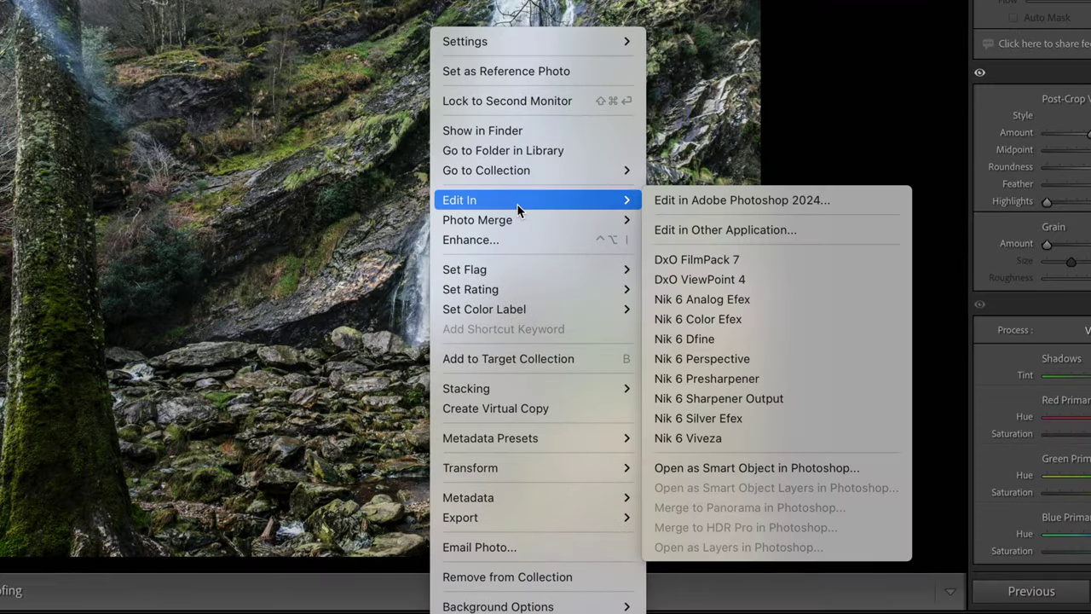
{"action": "left_click", "coordinate": [879, 471]}
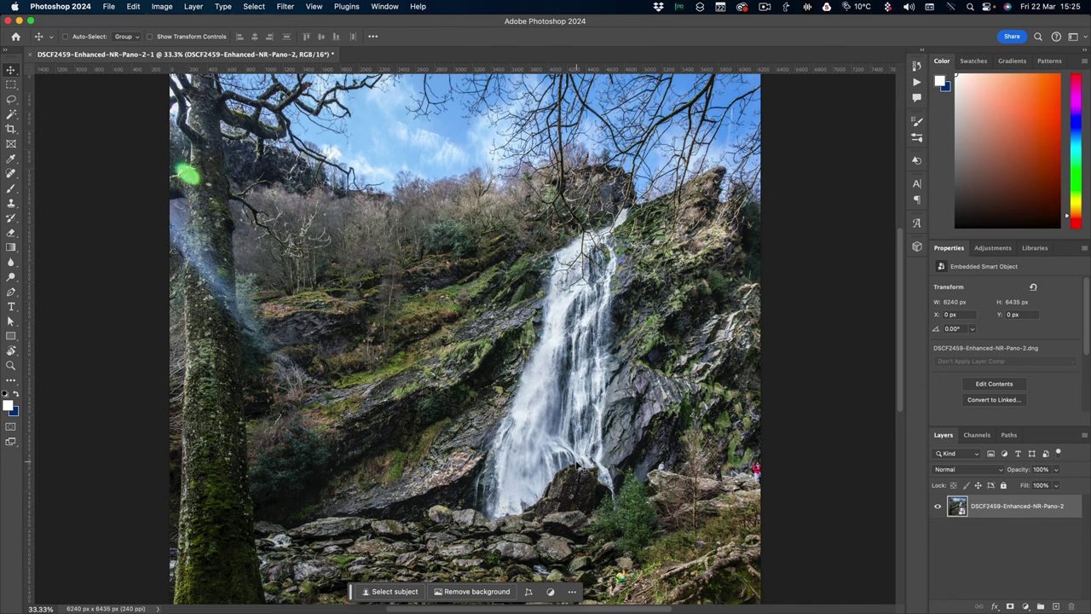
- Zoom to 100%, lasso the toy figure on the path, and remove it with Generative Fill
{"action": "key", "text": "super"}
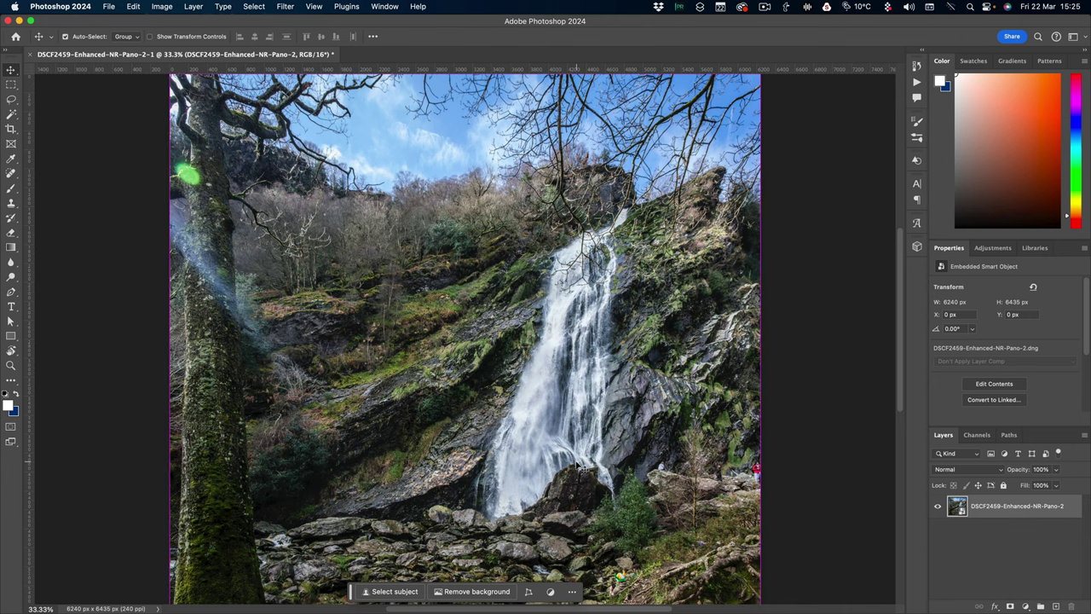
{"action": "key", "text": "super+equal"}
{"action": "key", "text": "super+equal"}
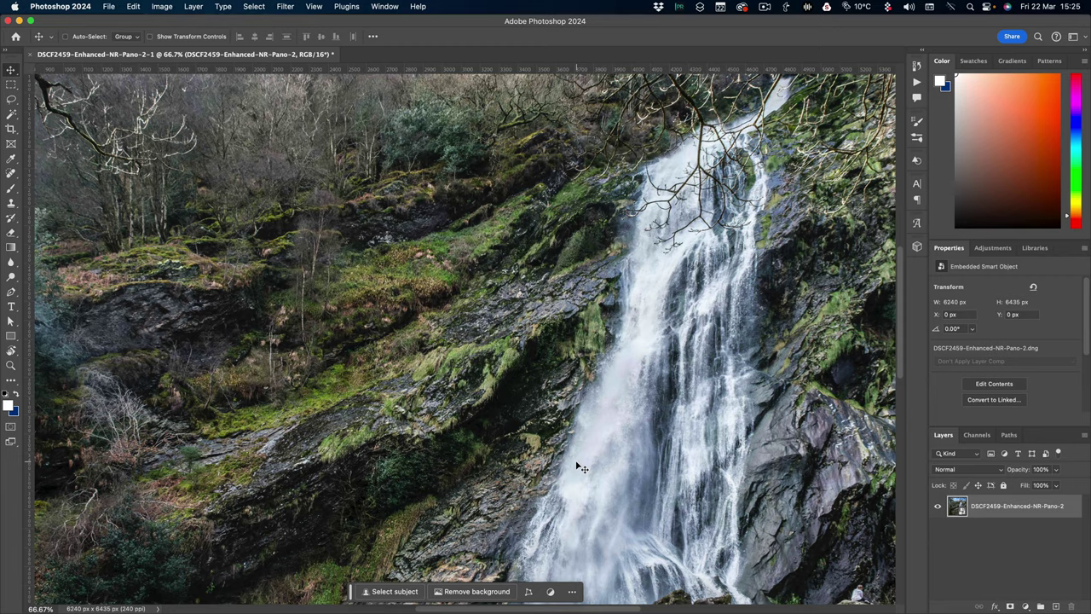
{"action": "key", "text": "super+equal"}
{"action": "scroll", "coordinate": [583, 460], "scroll_direction": "down", "scroll_amount": 15}
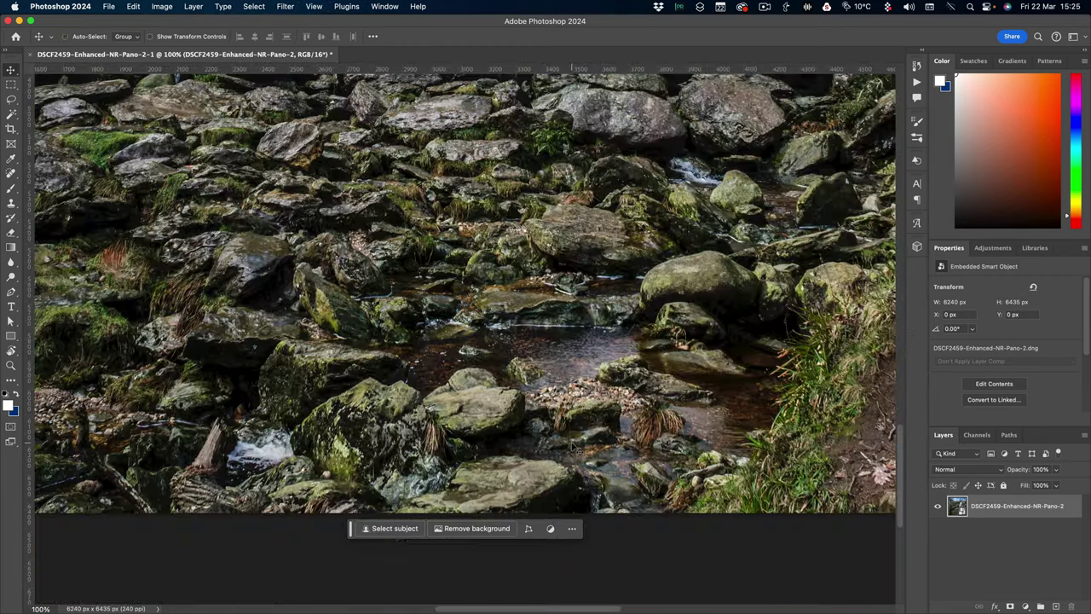
{"action": "scroll", "coordinate": [631, 266], "scroll_direction": "up", "scroll_amount": 10}
{"action": "scroll", "coordinate": [631, 266], "scroll_direction": "right", "scroll_amount": 5}
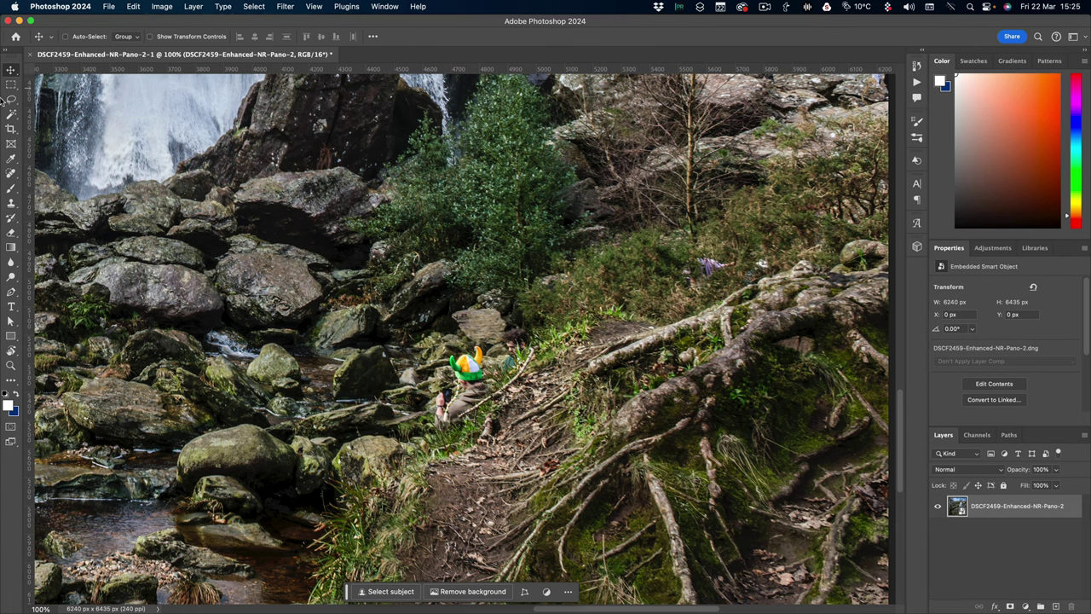
{"action": "left_click", "coordinate": [12, 101]}
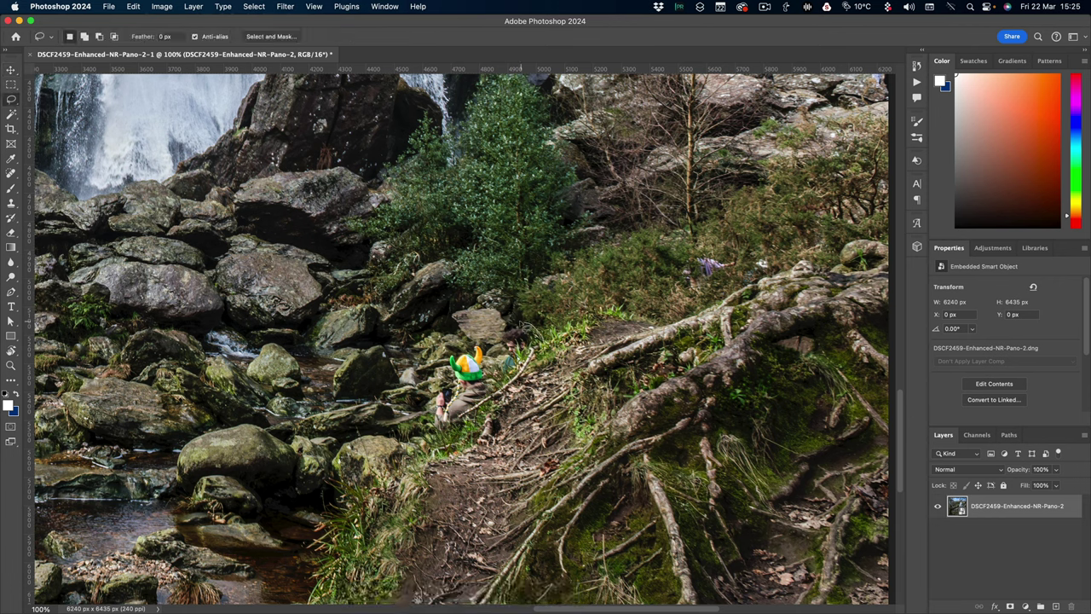
{"action": "mouse_move", "coordinate": [507, 332]}
{"action": "left_mouse_down"}
{"action": "mouse_move", "coordinate": [430, 370]}
{"action": "mouse_move", "coordinate": [424, 441]}
{"action": "mouse_move", "coordinate": [485, 439]}
{"action": "mouse_move", "coordinate": [544, 362]}
{"action": "left_mouse_up"}
{"action": "left_click", "coordinate": [401, 458]}
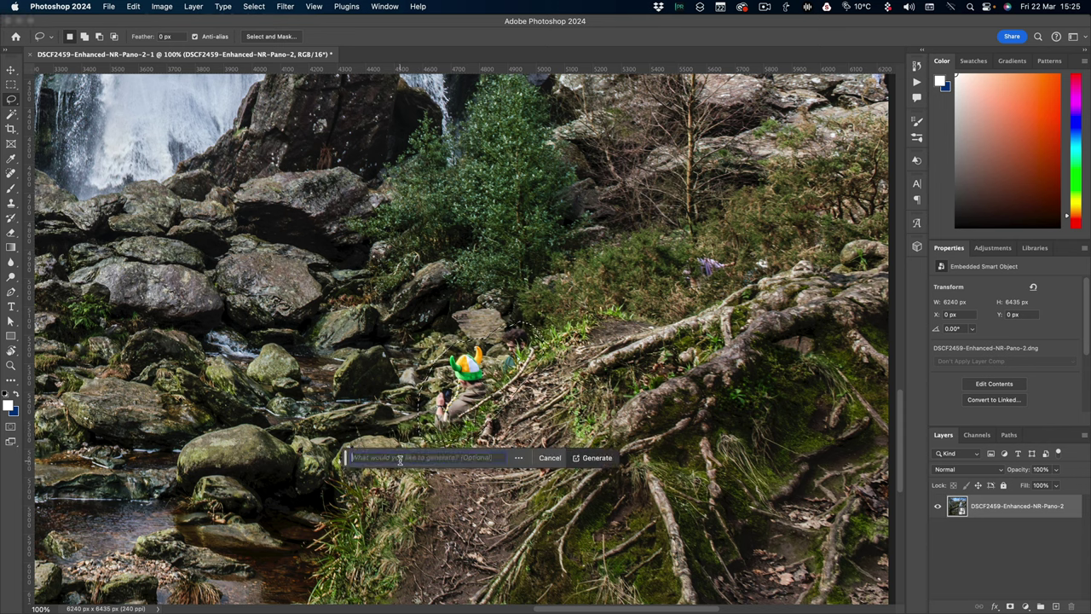
{"action": "left_click", "coordinate": [599, 458]}
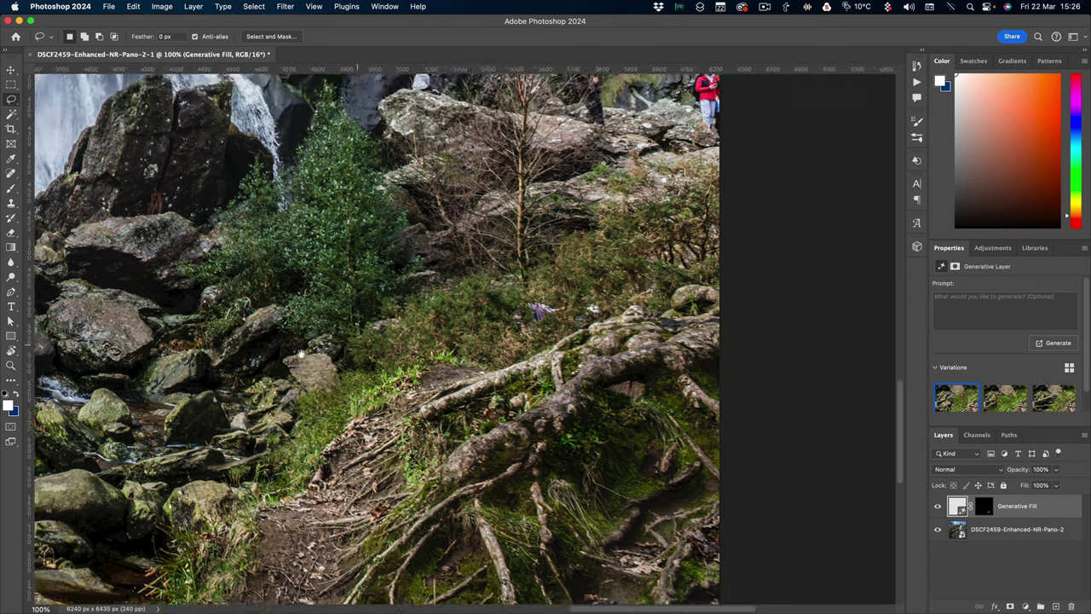
- Lasso the purple flowers and replace them with Generative Fill
{"action": "scroll", "coordinate": [379, 338], "scroll_direction": "right", "scroll_amount": 5}
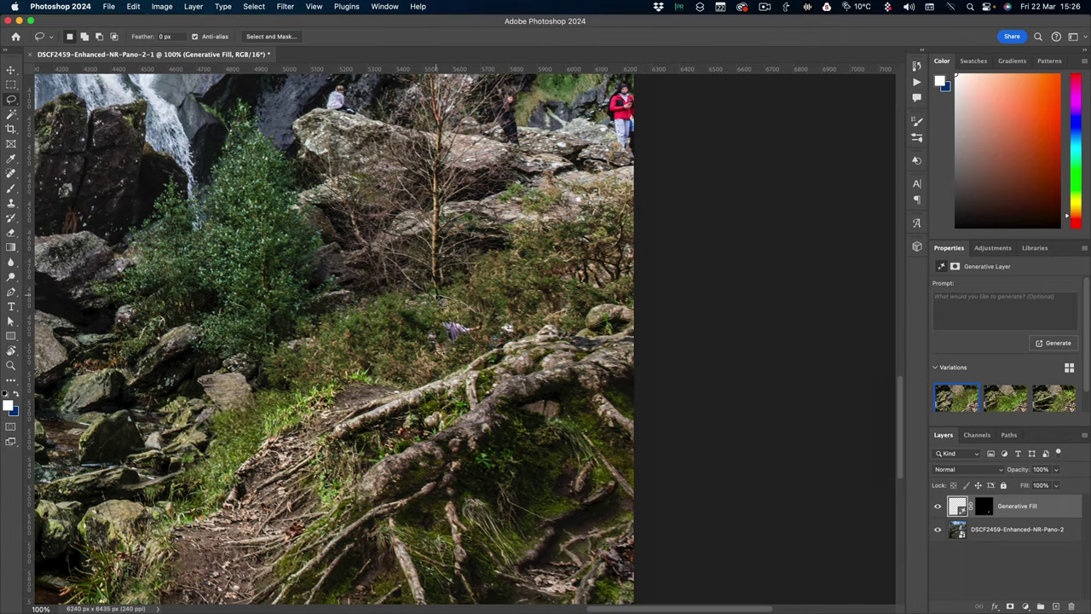
{"action": "mouse_move", "coordinate": [436, 297]}
{"action": "left_mouse_down"}
{"action": "mouse_move", "coordinate": [411, 324]}
{"action": "mouse_move", "coordinate": [409, 356]}
{"action": "left_mouse_up"}
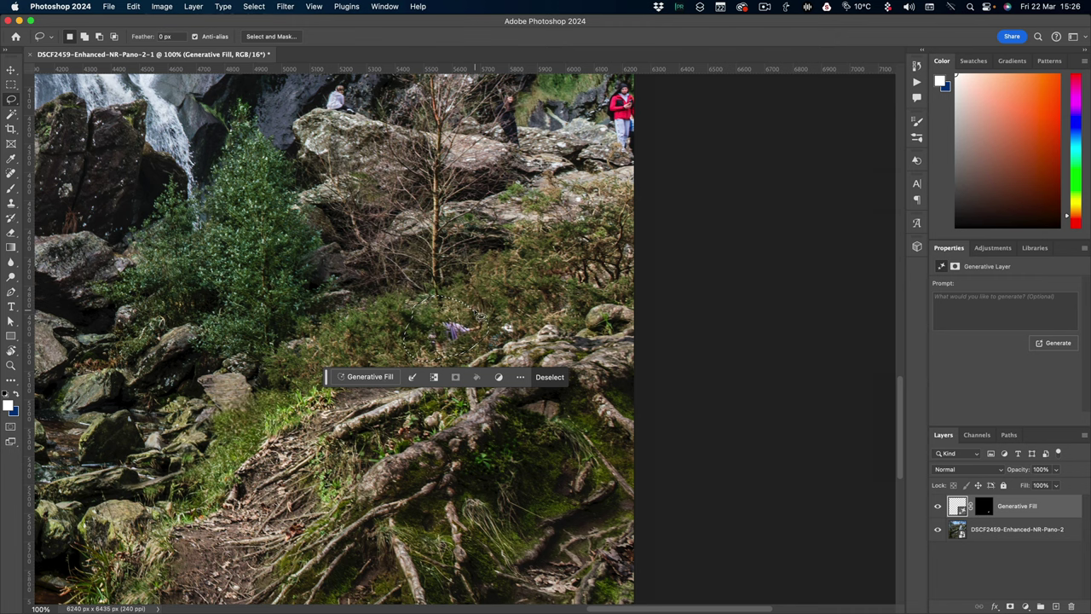
{"action": "left_click", "coordinate": [358, 377]}
{"action": "left_click", "coordinate": [555, 378]}
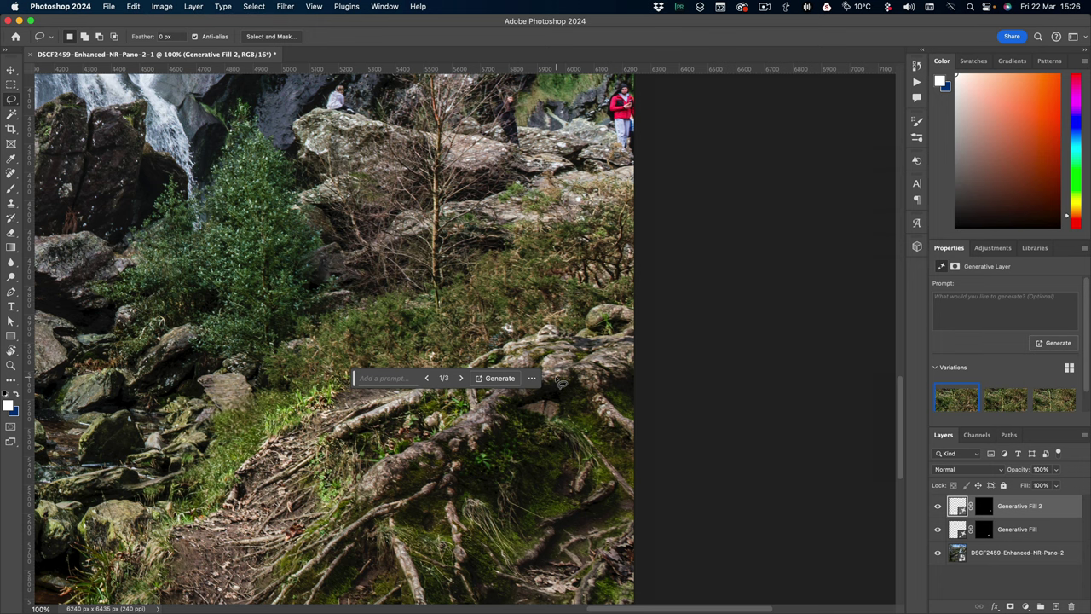
- Regenerate the fill over the flowers, then lasso the person in red and Generative Fill them away
{"action": "scroll", "coordinate": [540, 361], "scroll_direction": "down", "scroll_amount": 10}
{"action": "scroll", "coordinate": [497, 290], "scroll_direction": "up", "scroll_amount": 7}
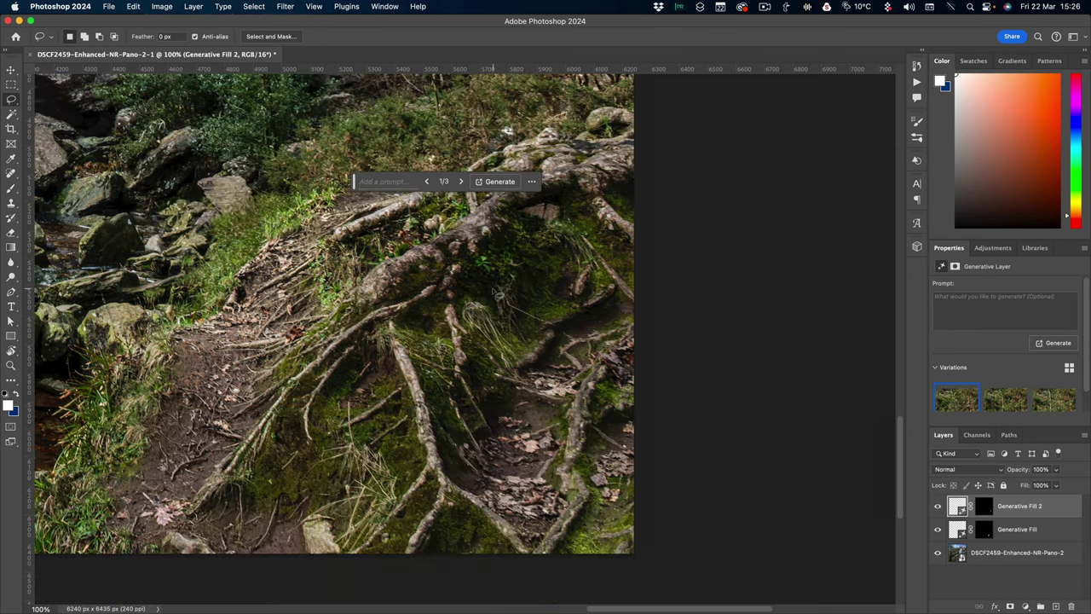
{"action": "scroll", "coordinate": [498, 294], "scroll_direction": "up", "scroll_amount": 3}
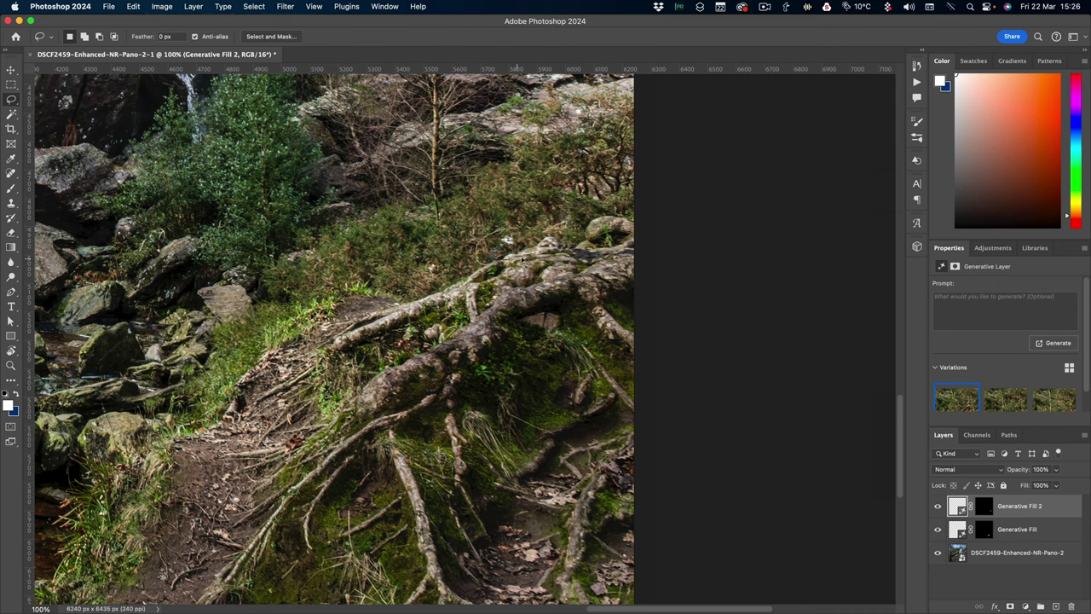
{"action": "left_click", "coordinate": [515, 279]}
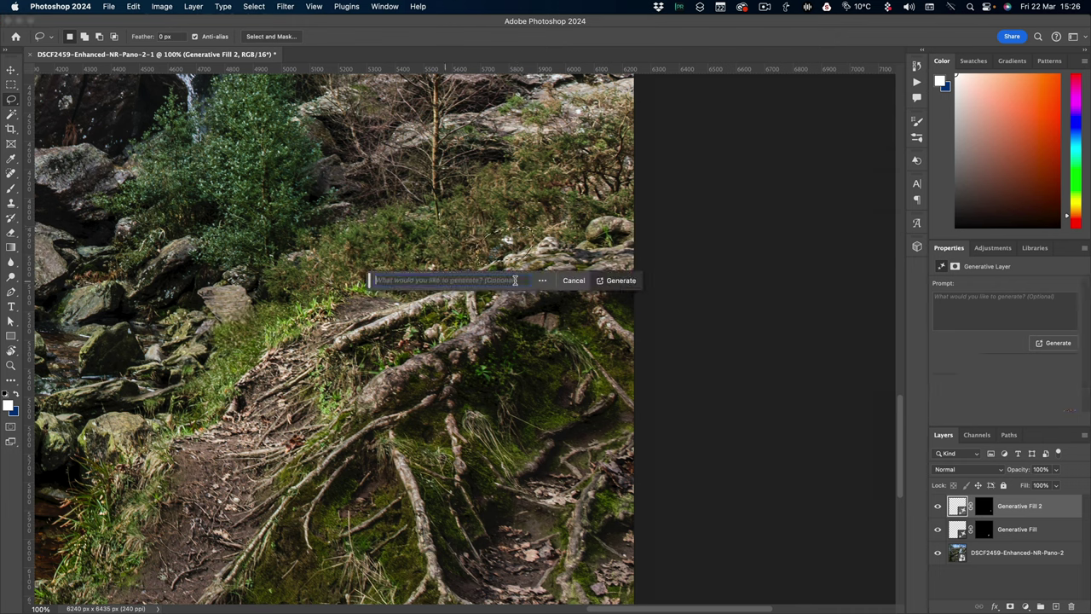
{"action": "left_click", "coordinate": [626, 281]}
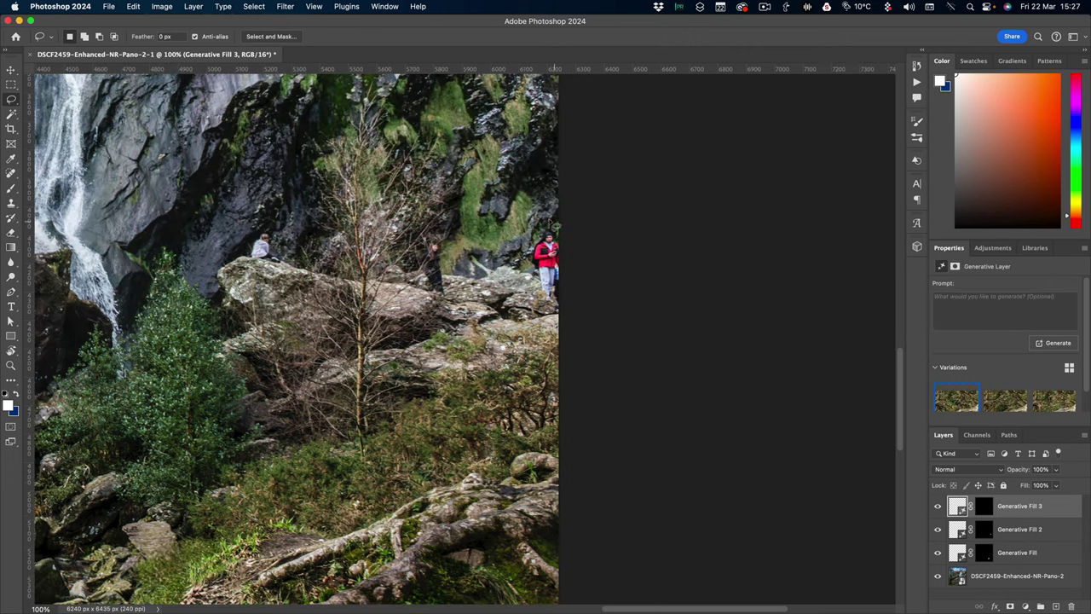
{"action": "mouse_move", "coordinate": [532, 278]}
{"action": "left_mouse_down"}
{"action": "mouse_move", "coordinate": [539, 313]}
{"action": "mouse_move", "coordinate": [579, 278]}
{"action": "mouse_move", "coordinate": [580, 220]}
{"action": "mouse_move", "coordinate": [552, 231]}
{"action": "mouse_move", "coordinate": [543, 223]}
{"action": "left_mouse_up"}
{"action": "left_click", "coordinate": [649, 325]}
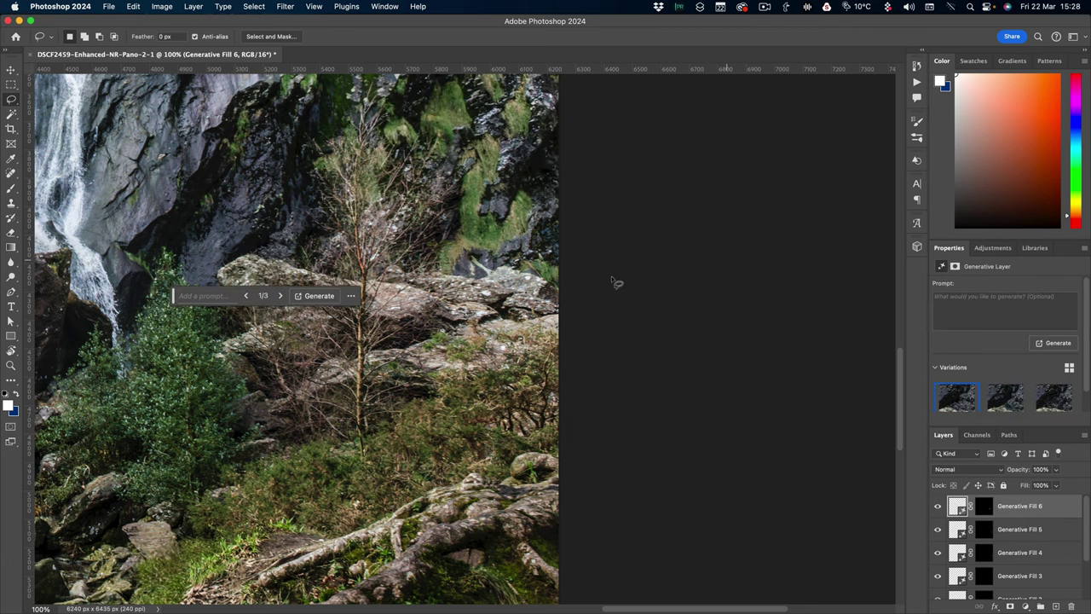
- Check the generative fills across the image, then save the edited TIFF and switch back to Lightroom
{"action": "scroll", "coordinate": [360, 390], "scroll_direction": "left", "scroll_amount": 10}
{"action": "scroll", "coordinate": [589, 373], "scroll_direction": "down", "scroll_amount": 10}
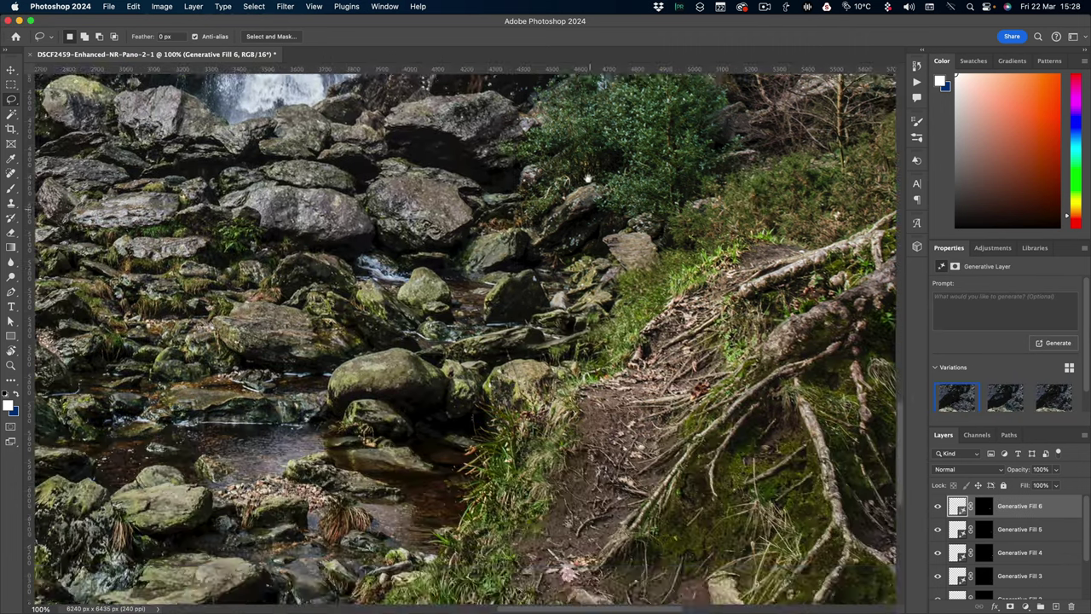
{"action": "scroll", "coordinate": [427, 307], "scroll_direction": "left", "scroll_amount": 10}
{"action": "scroll", "coordinate": [342, 281], "scroll_direction": "up", "scroll_amount": 15}
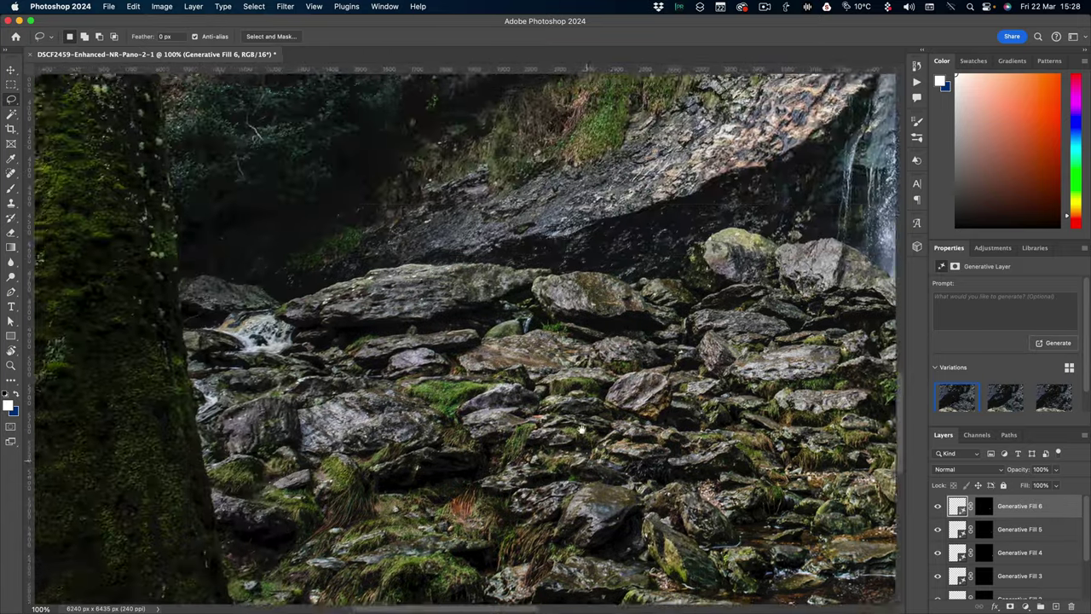
{"action": "scroll", "coordinate": [443, 484], "scroll_direction": "right", "scroll_amount": 15}
{"action": "scroll", "coordinate": [443, 484], "scroll_direction": "up", "scroll_amount": 5}
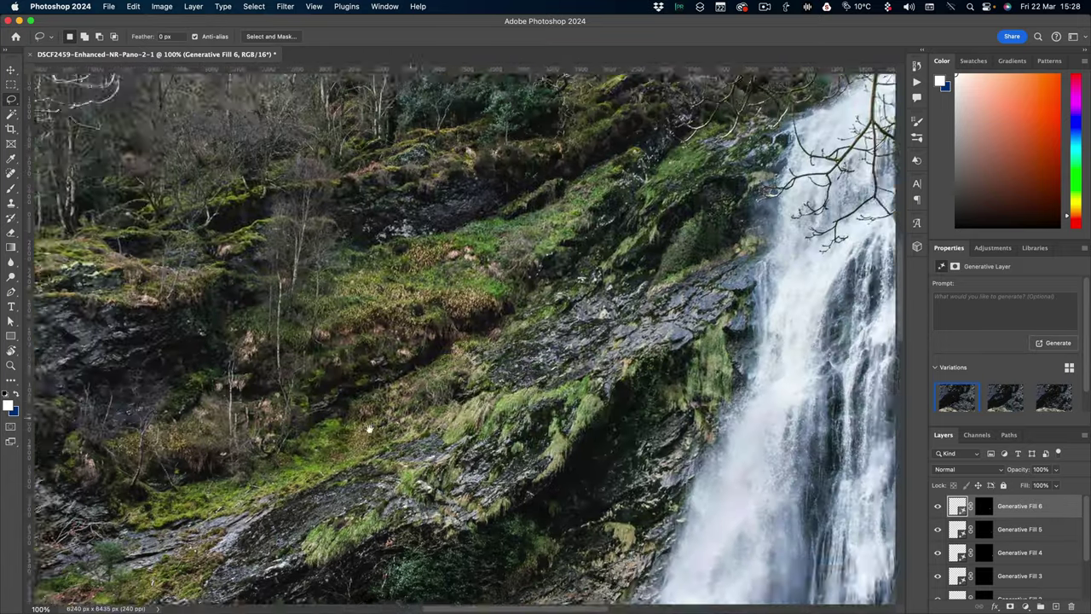
{"action": "scroll", "coordinate": [489, 272], "scroll_direction": "up", "scroll_amount": 5}
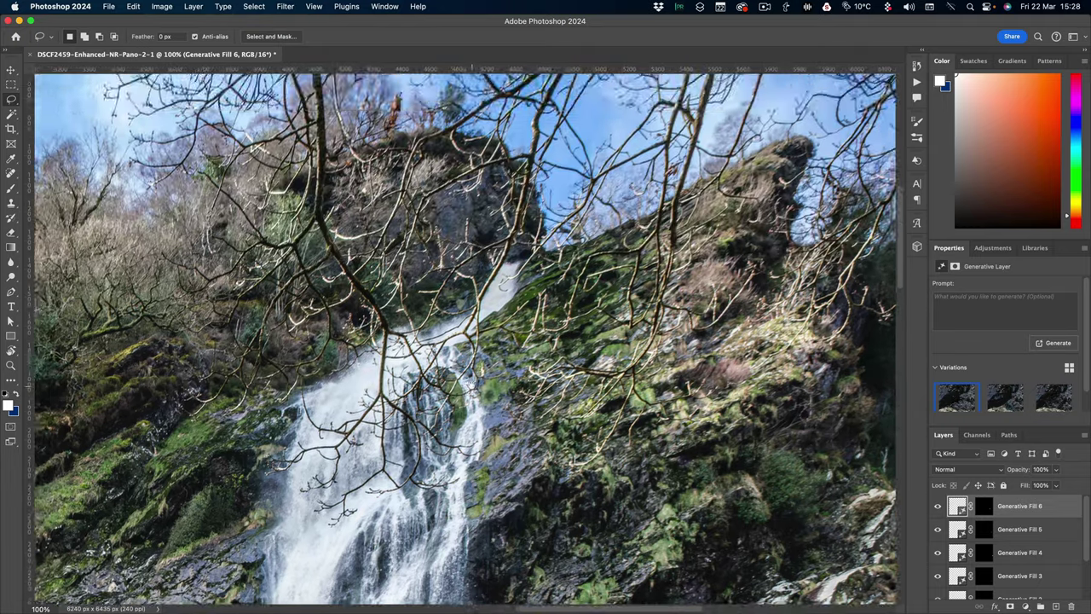
{"action": "scroll", "coordinate": [488, 273], "scroll_direction": "down", "scroll_amount": 3}
{"action": "key", "text": "super+minus"}
{"action": "key", "text": "super+minus"}
{"action": "key", "text": "super+minus"}
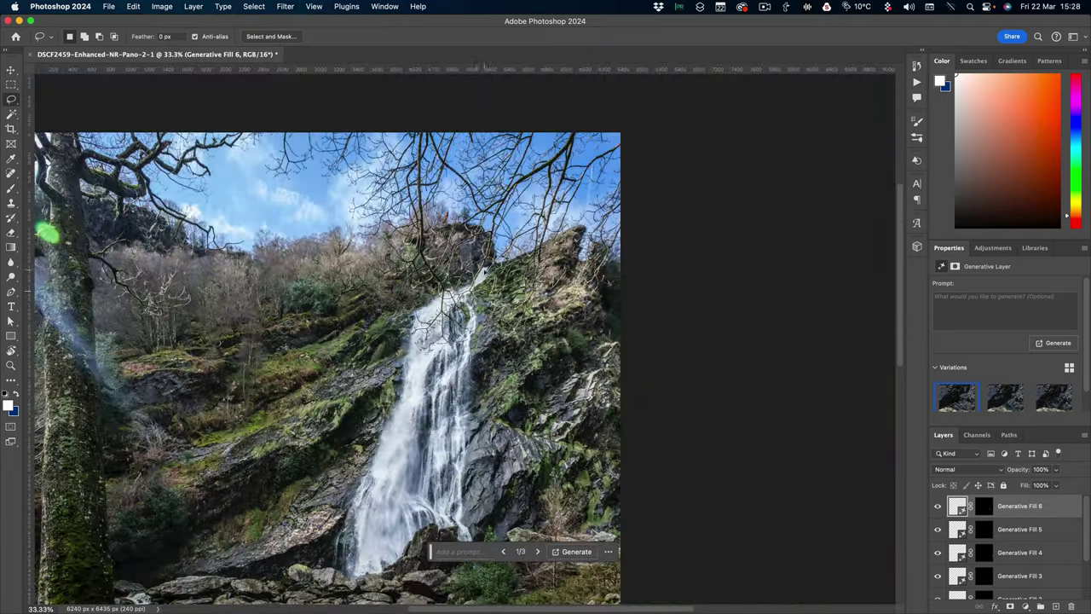
{"action": "scroll", "coordinate": [359, 358], "scroll_direction": "down", "scroll_amount": 8}
{"action": "scroll", "coordinate": [358, 358], "scroll_direction": "left", "scroll_amount": 6}
{"action": "scroll", "coordinate": [358, 359], "scroll_direction": "up", "scroll_amount": 3}
{"action": "scroll", "coordinate": [358, 358], "scroll_direction": "right", "scroll_amount": 2}
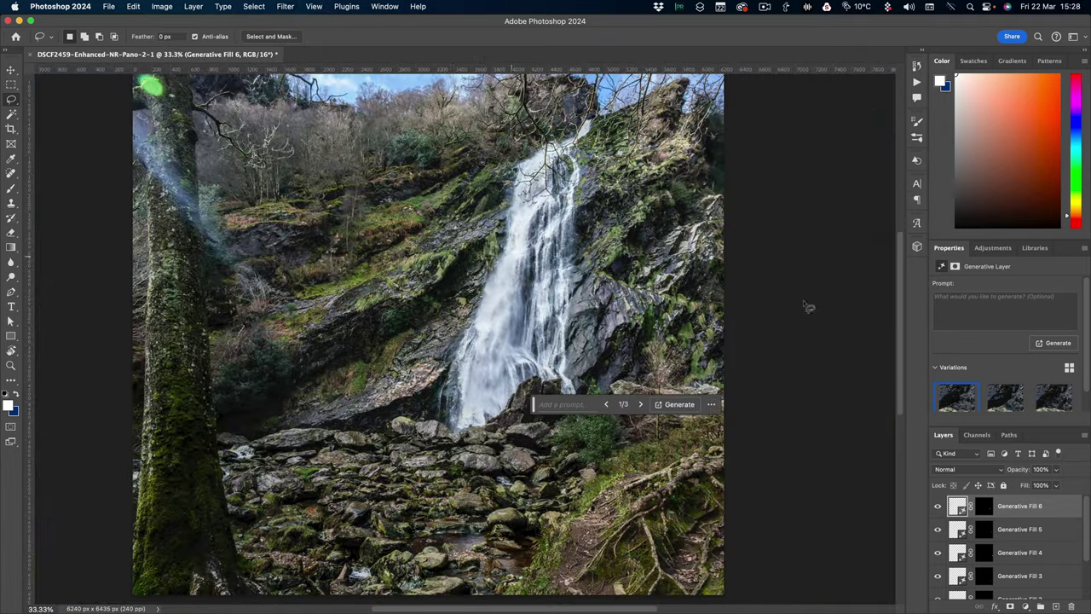
{"action": "scroll", "coordinate": [1019, 512], "scroll_direction": "down", "scroll_amount": 1}
{"action": "scroll", "coordinate": [1019, 512], "scroll_direction": "down", "scroll_amount": 2}
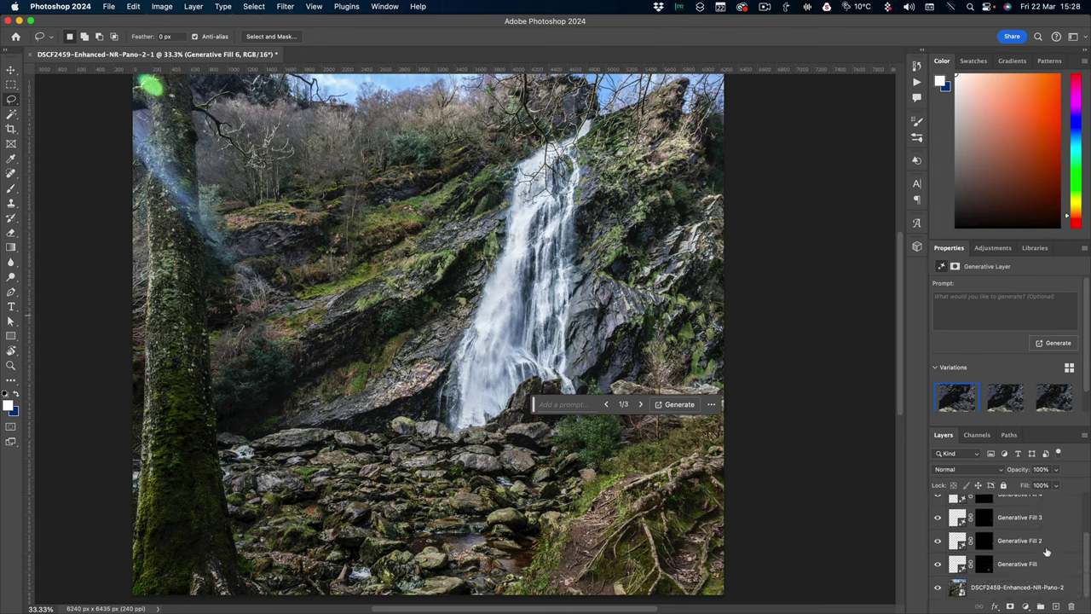
{"action": "key", "text": "super+s"}
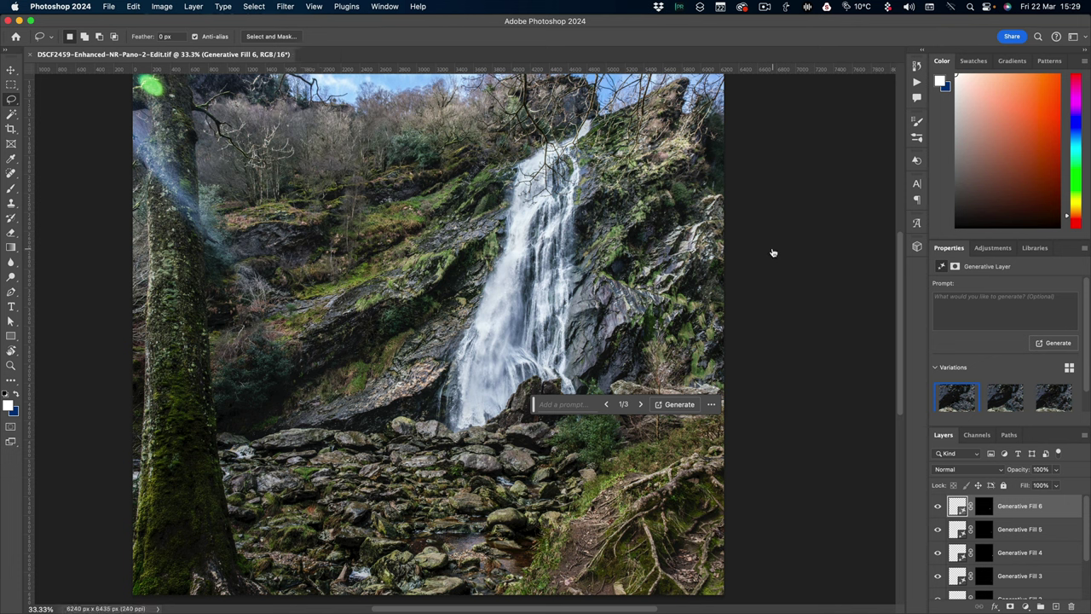
{"action": "key", "text": "super+Tab"}
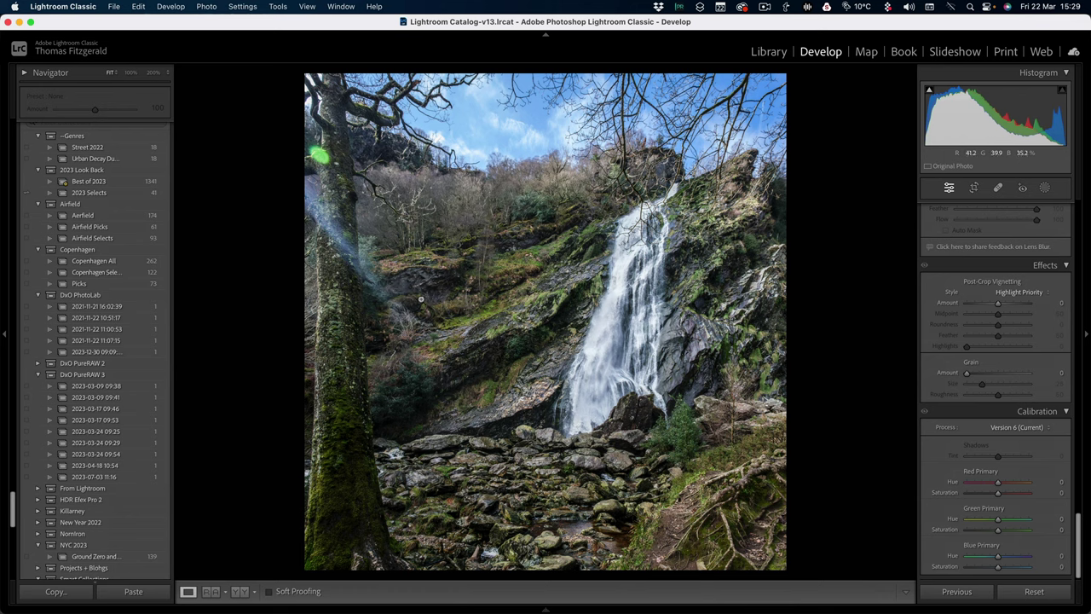
- Apply the Farm Gate preset and lower its Amount to 32
{"action": "scroll", "coordinate": [97, 250], "scroll_direction": "up", "scroll_amount": 10}
{"action": "scroll", "coordinate": [97, 249], "scroll_direction": "up", "scroll_amount": 15}
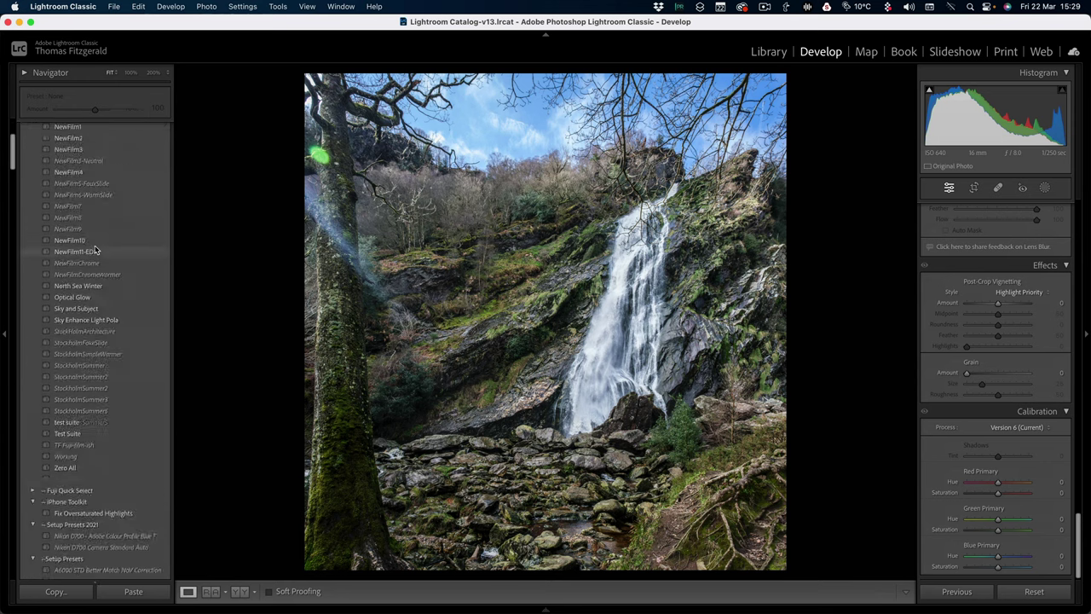
{"action": "scroll", "coordinate": [96, 251], "scroll_direction": "down", "scroll_amount": 8}
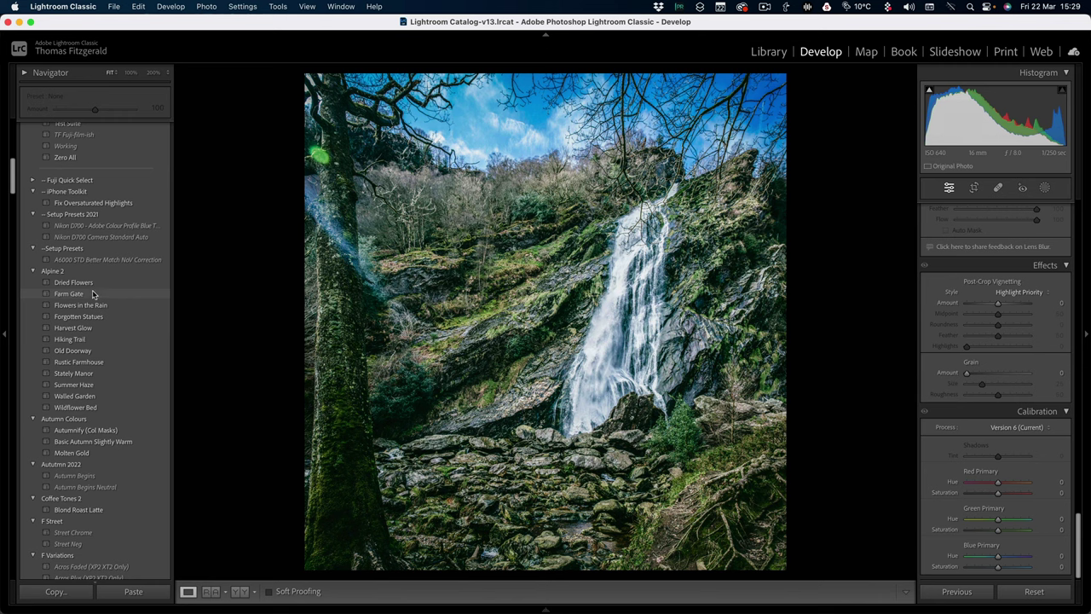
{"action": "left_click", "coordinate": [92, 294]}
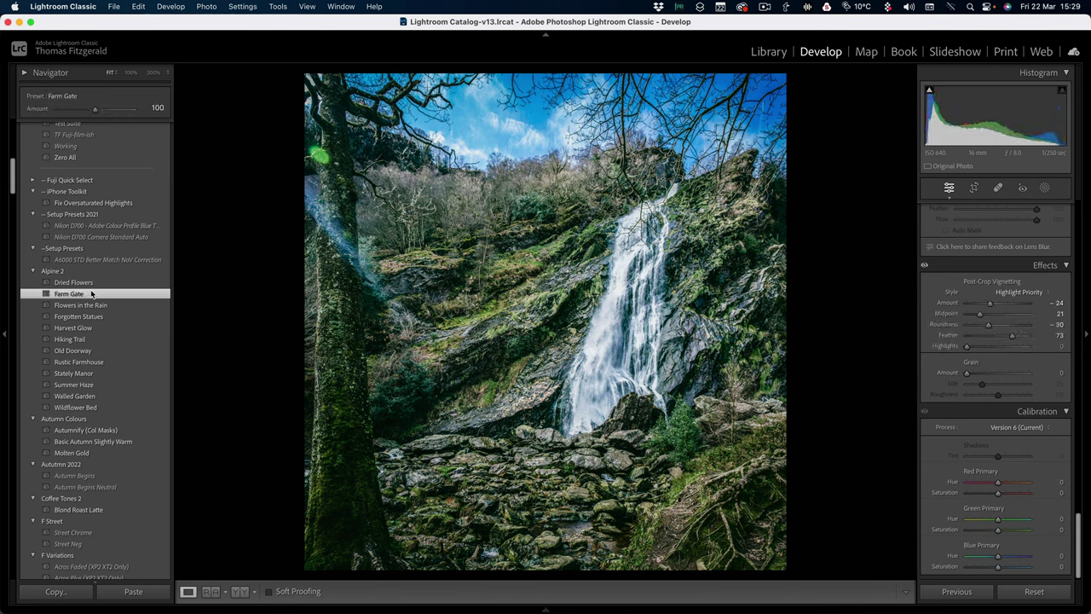
{"action": "left_click_drag", "start_coordinate": [95, 109], "coordinate": [68, 110]}
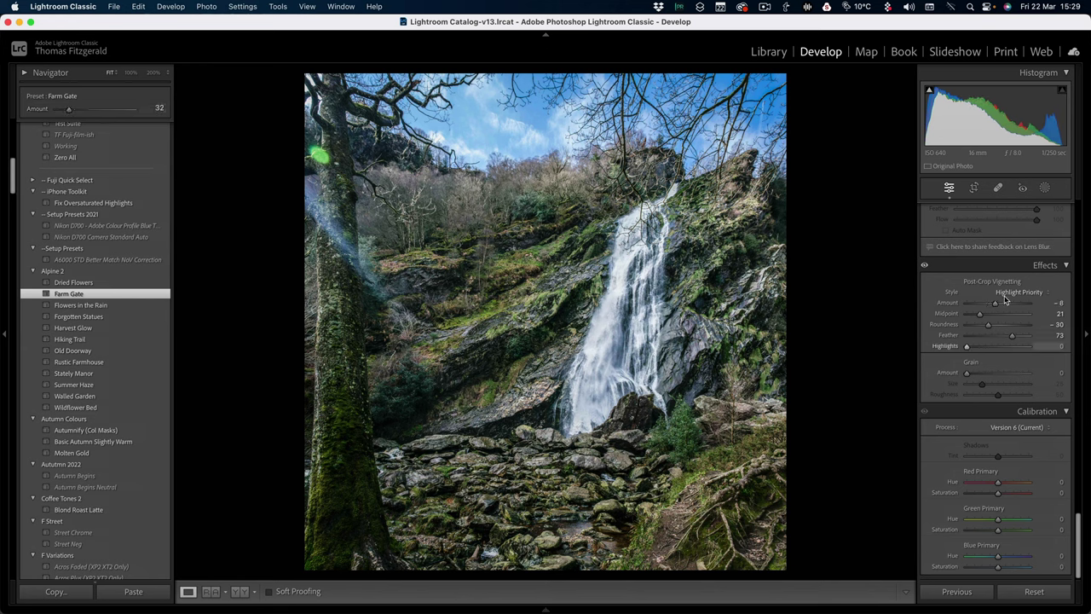
- Darken the post-crop vignette to Amount -37, Midpoint 15, then inspect the rocks and waterfall at full size
{"action": "left_click_drag", "start_coordinate": [991, 306], "coordinate": [983, 305]}
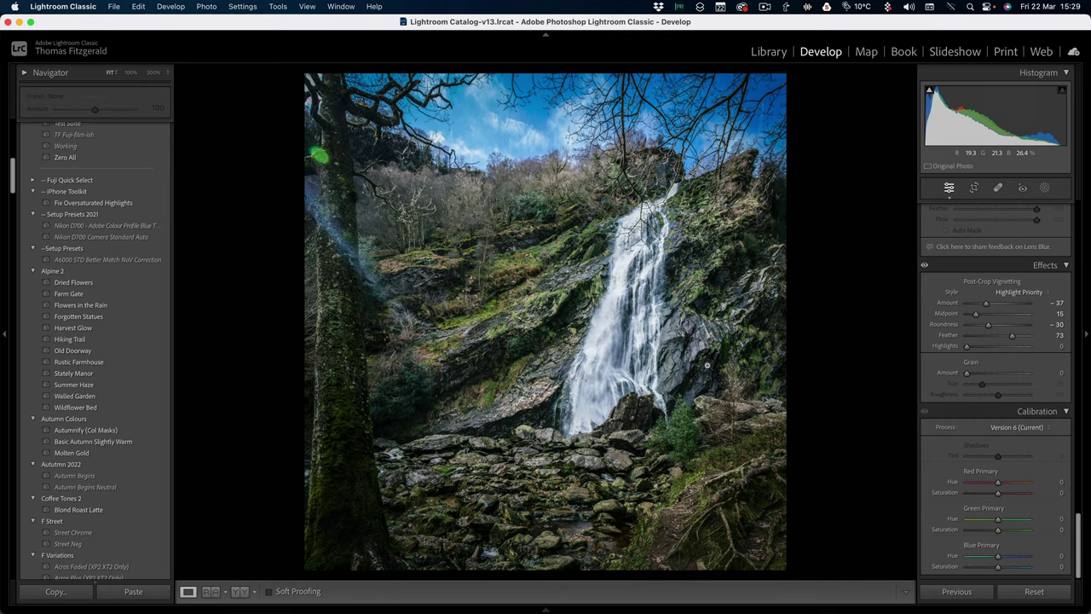
{"action": "left_click", "coordinate": [579, 426]}
{"action": "left_click_drag", "start_coordinate": [579, 426], "coordinate": [564, 372]}
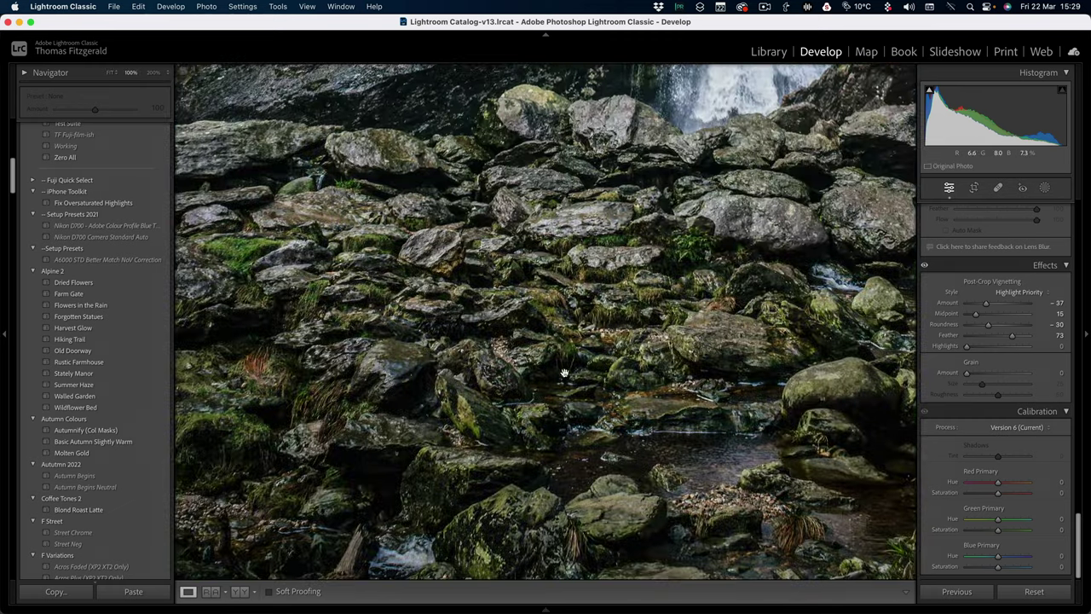
{"action": "left_click_drag", "start_coordinate": [637, 256], "coordinate": [635, 478]}
{"action": "left_click_drag", "start_coordinate": [704, 235], "coordinate": [576, 429]}
{"action": "left_click", "coordinate": [576, 429]}
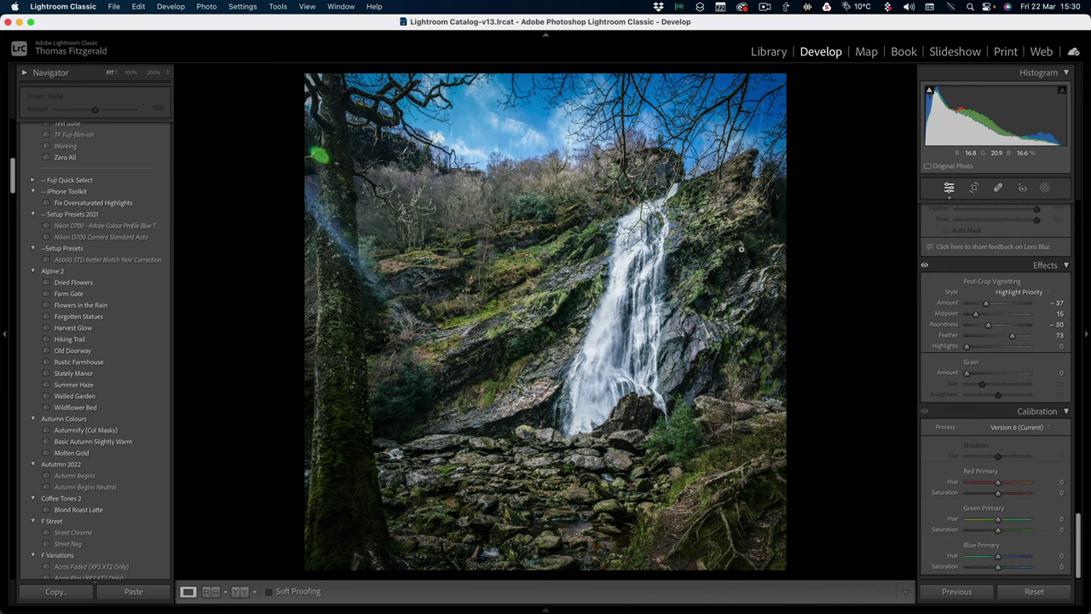
- Undo the vignette and Farm Gate changes and convert the photo to black and white
{"action": "key", "text": "super+z"}
{"action": "key", "text": "super+z"}
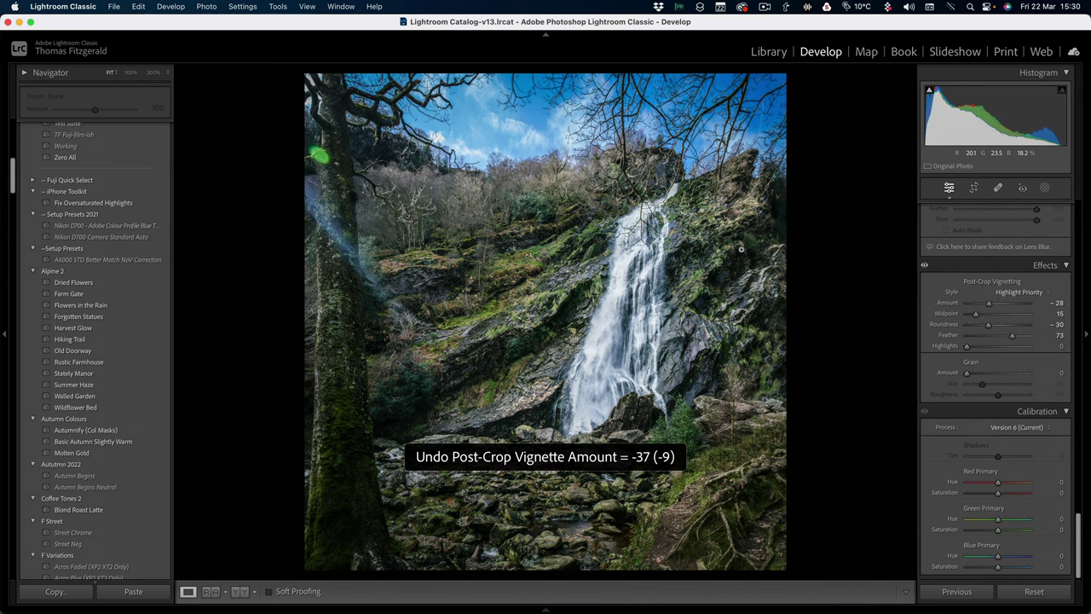
{"action": "key", "text": "super+z"}
{"action": "key", "text": "super+z"}
{"action": "key", "text": "super+z"}
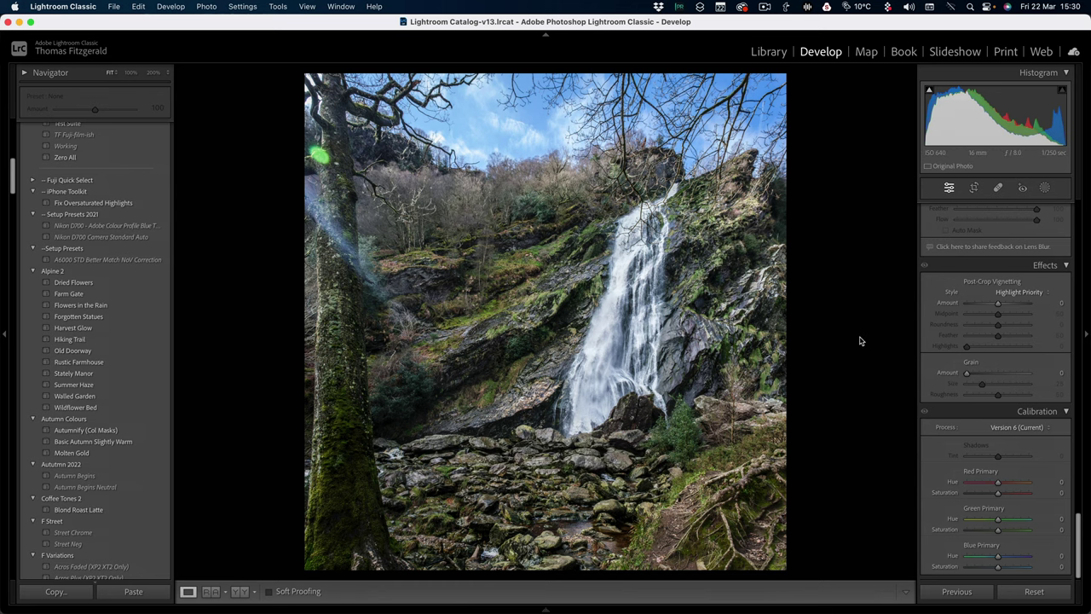
{"action": "key", "text": "v"}
- Set the Tone Curve Point Curve to Medium Contrast
{"action": "scroll", "coordinate": [1006, 324], "scroll_direction": "up", "scroll_amount": 10}
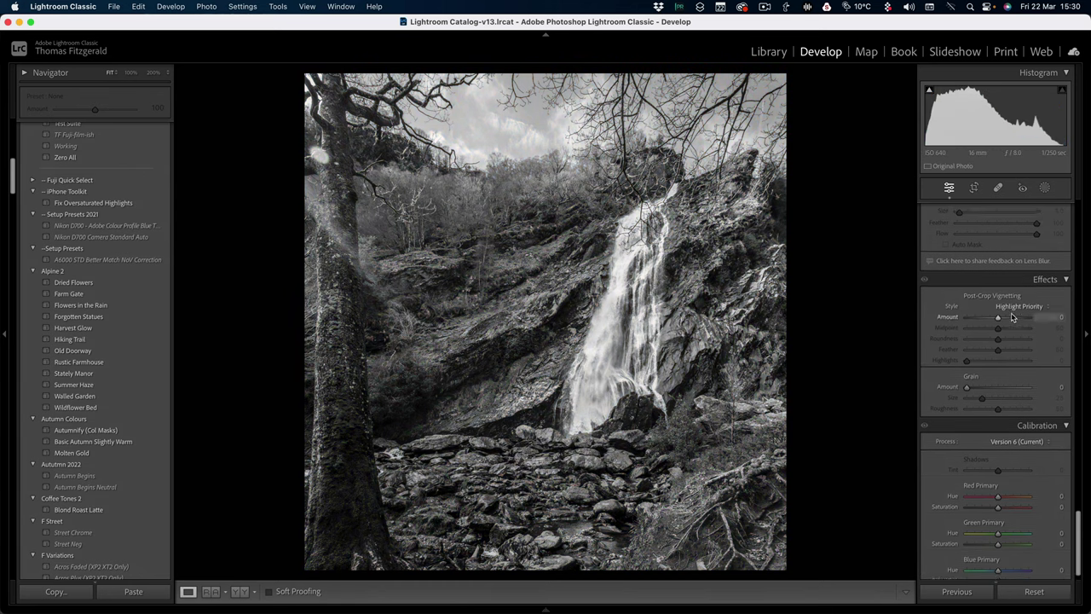
{"action": "scroll", "coordinate": [1013, 308], "scroll_direction": "up", "scroll_amount": 5}
{"action": "scroll", "coordinate": [1007, 309], "scroll_direction": "down", "scroll_amount": 10}
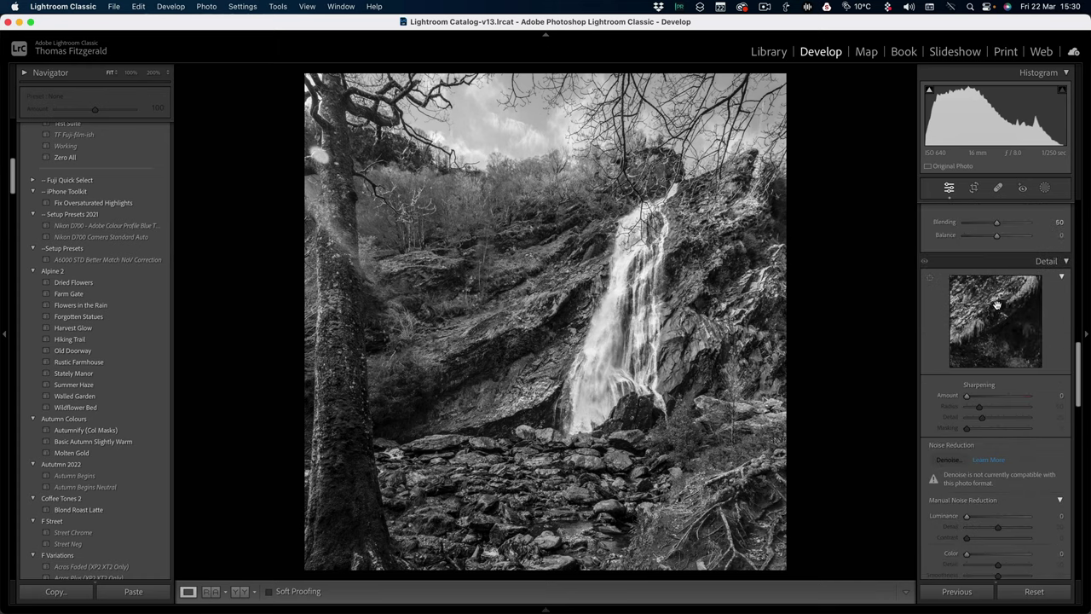
{"action": "scroll", "coordinate": [999, 310], "scroll_direction": "up", "scroll_amount": 4}
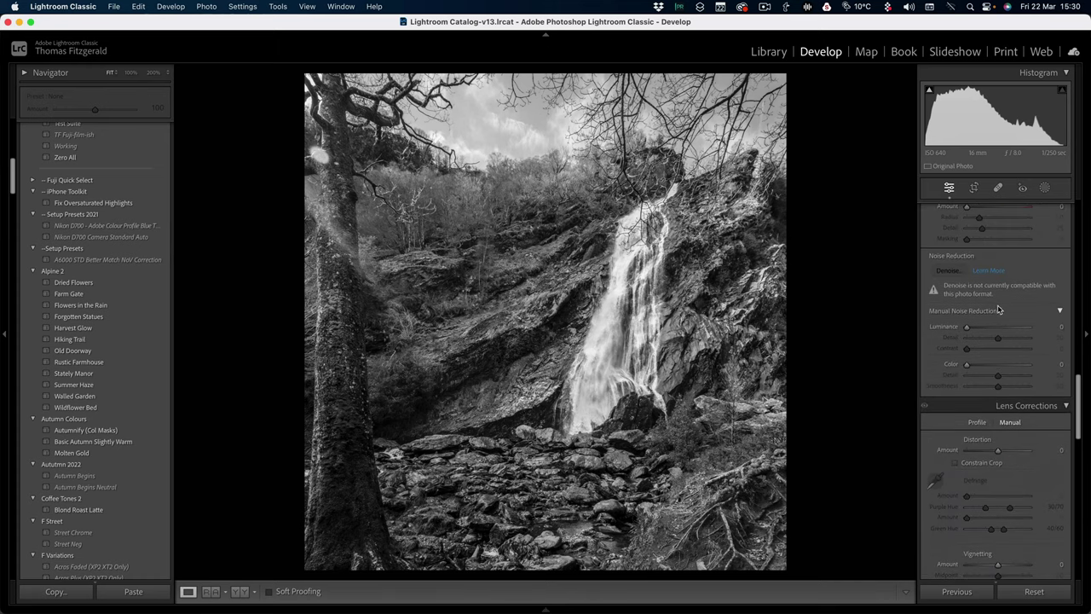
{"action": "scroll", "coordinate": [981, 312], "scroll_direction": "up", "scroll_amount": 3}
{"action": "scroll", "coordinate": [972, 313], "scroll_direction": "up", "scroll_amount": 10}
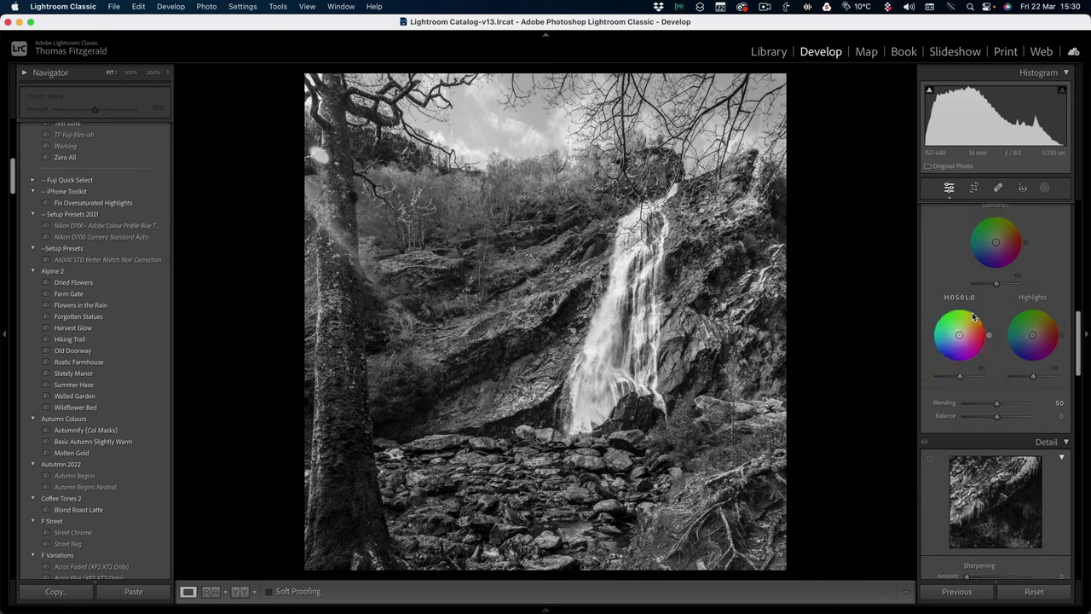
{"action": "scroll", "coordinate": [972, 312], "scroll_direction": "down", "scroll_amount": 3}
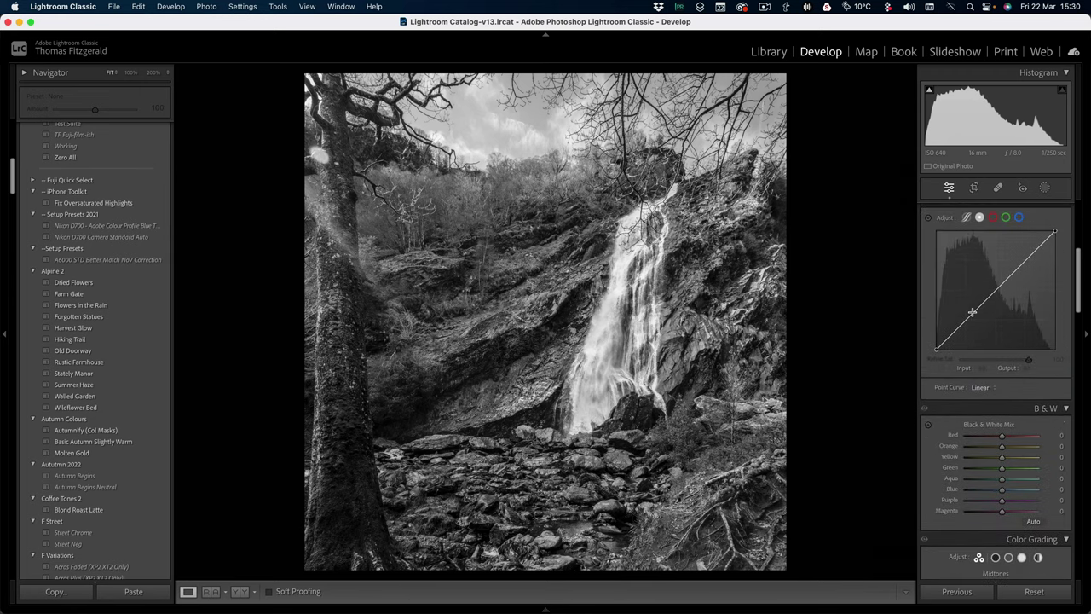
{"action": "left_click", "coordinate": [989, 383]}
{"action": "left_click", "coordinate": [1000, 397]}
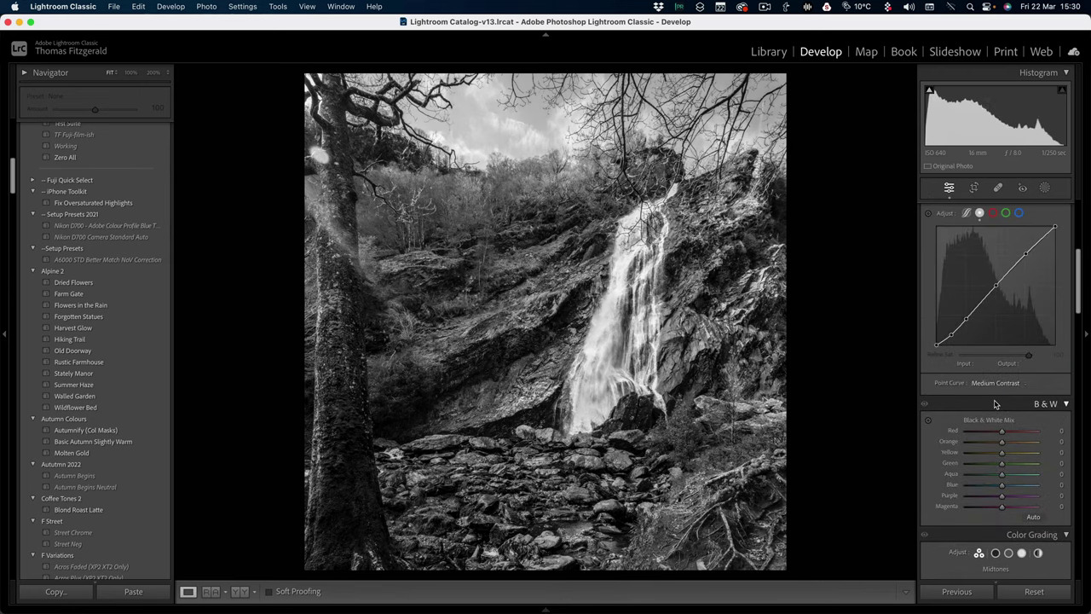
- Raise Clarity to +35 and Contrast to +26
{"action": "scroll", "coordinate": [1006, 345], "scroll_direction": "up", "scroll_amount": 5}
{"action": "scroll", "coordinate": [1007, 358], "scroll_direction": "down", "scroll_amount": 1}
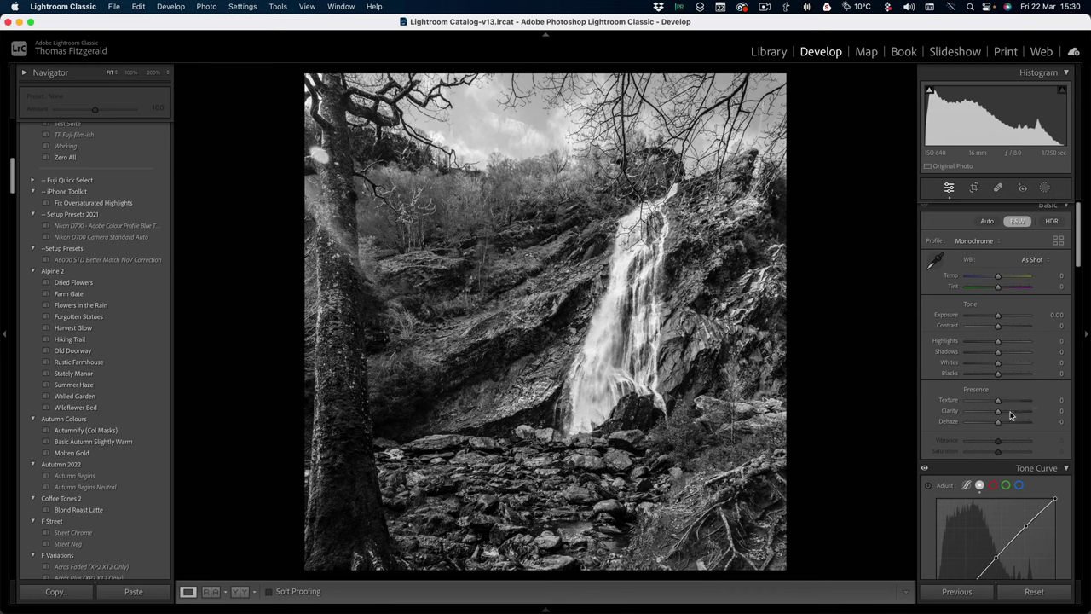
{"action": "left_click_drag", "start_coordinate": [1006, 415], "coordinate": [1009, 415]}
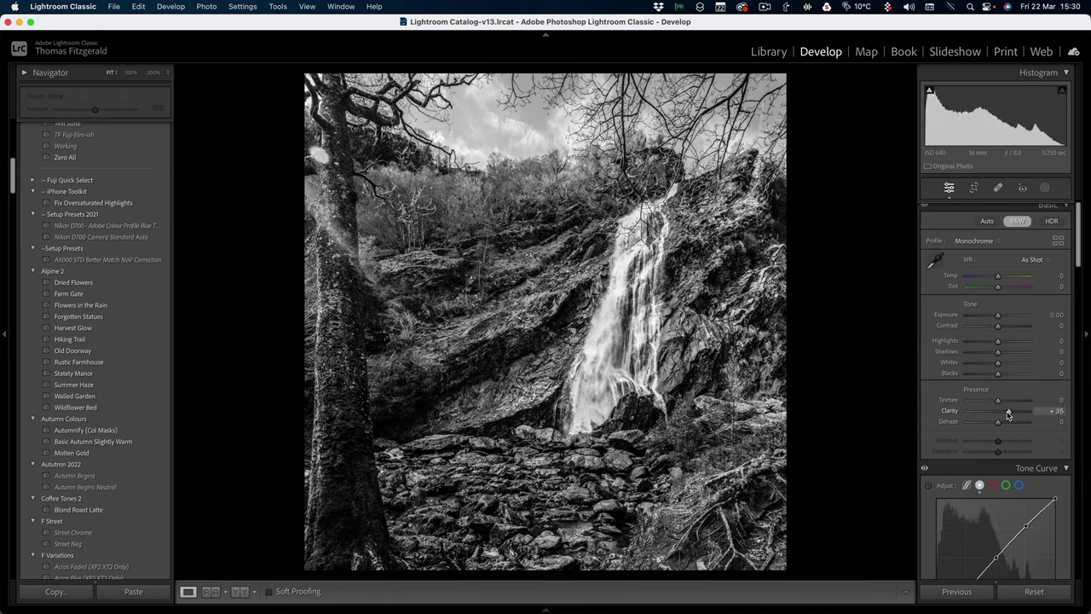
{"action": "scroll", "coordinate": [962, 336], "scroll_direction": "down", "scroll_amount": 1}
{"action": "left_click_drag", "start_coordinate": [999, 315], "coordinate": [1007, 318]}
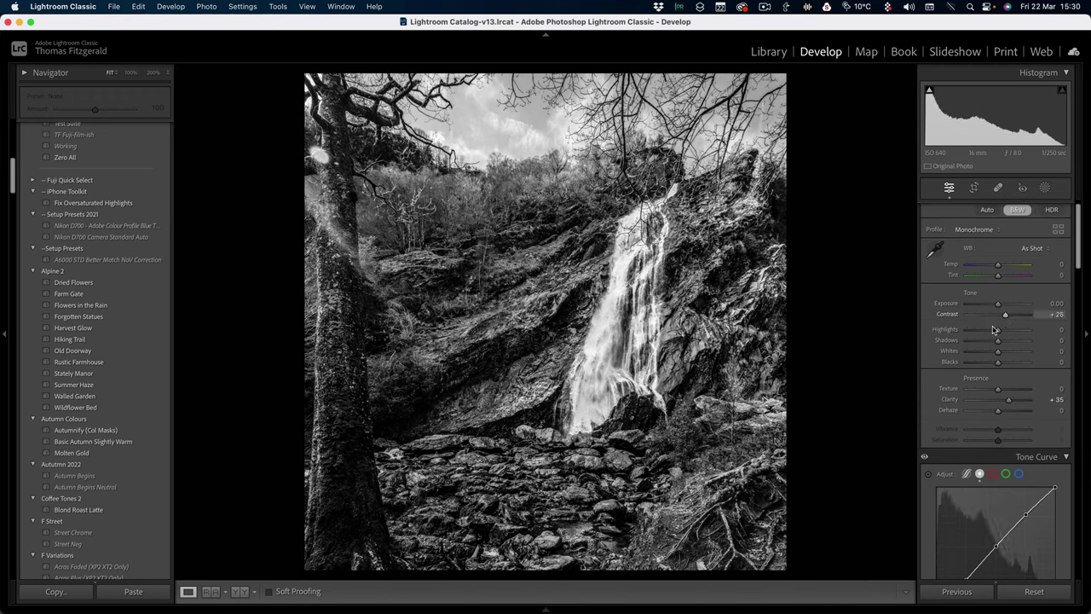
{"action": "scroll", "coordinate": [979, 391], "scroll_direction": "down", "scroll_amount": 3}
{"action": "scroll", "coordinate": [979, 390], "scroll_direction": "down", "scroll_amount": 15}
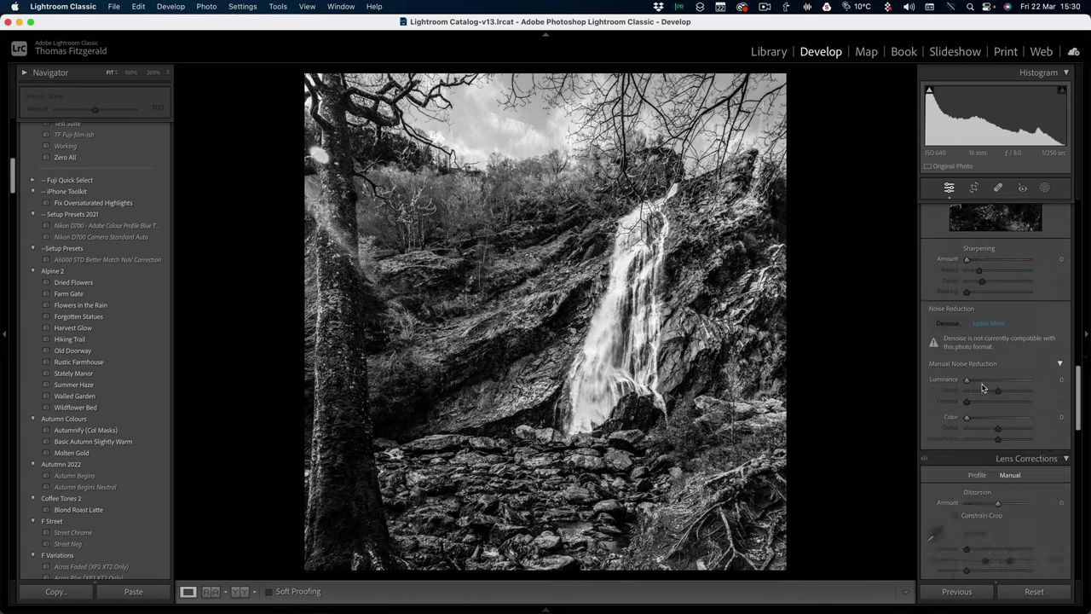
- Toggle the photo to colour and back to black and white to compare
{"action": "scroll", "coordinate": [982, 387], "scroll_direction": "down", "scroll_amount": 8}
{"action": "scroll", "coordinate": [982, 387], "scroll_direction": "up", "scroll_amount": 15}
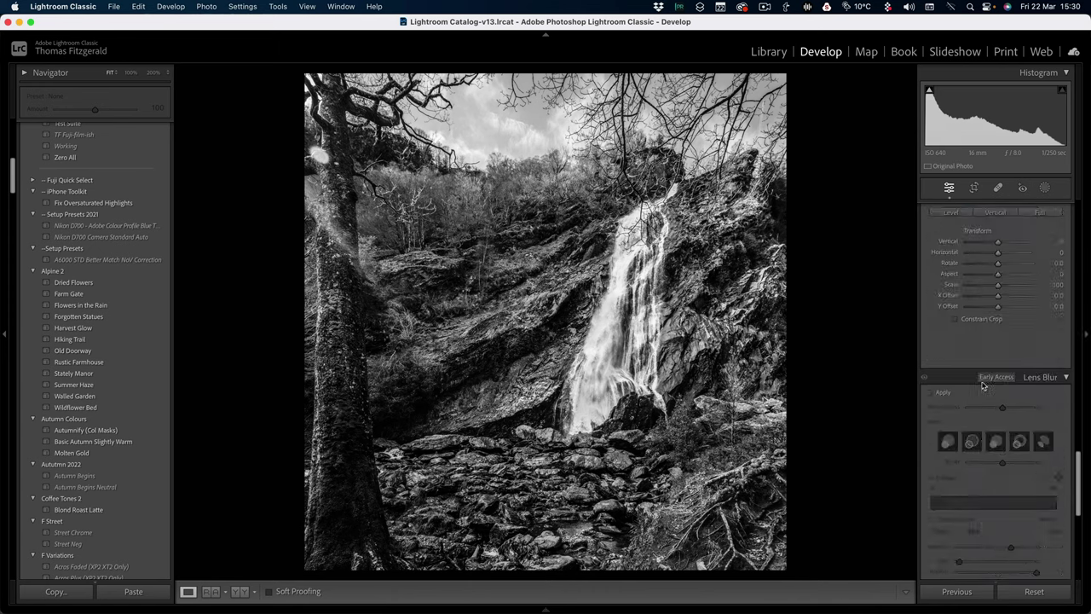
{"action": "scroll", "coordinate": [983, 386], "scroll_direction": "up", "scroll_amount": 1}
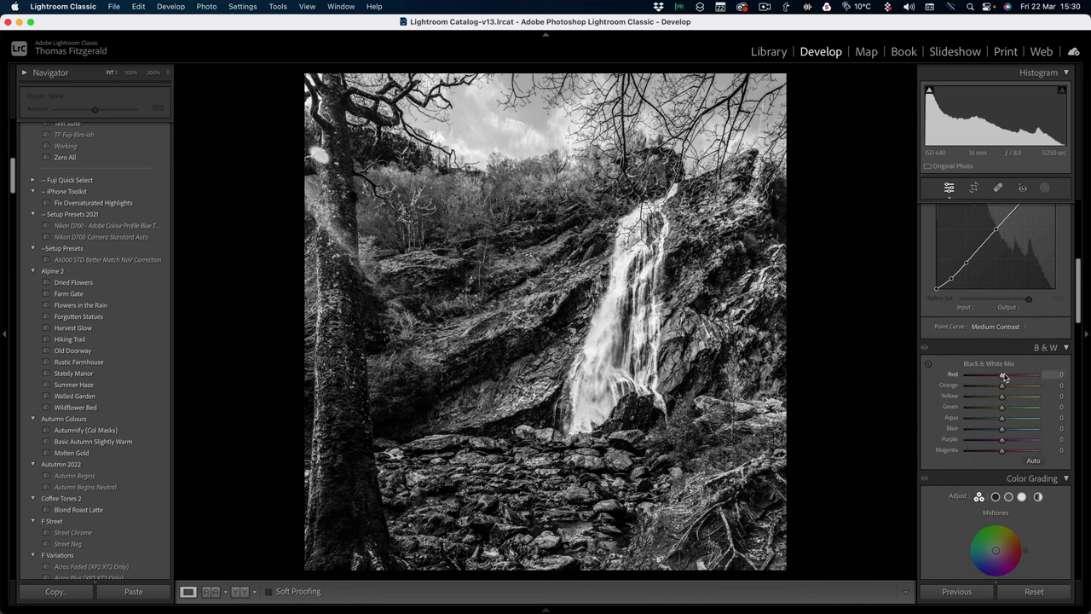
{"action": "key", "text": "v"}
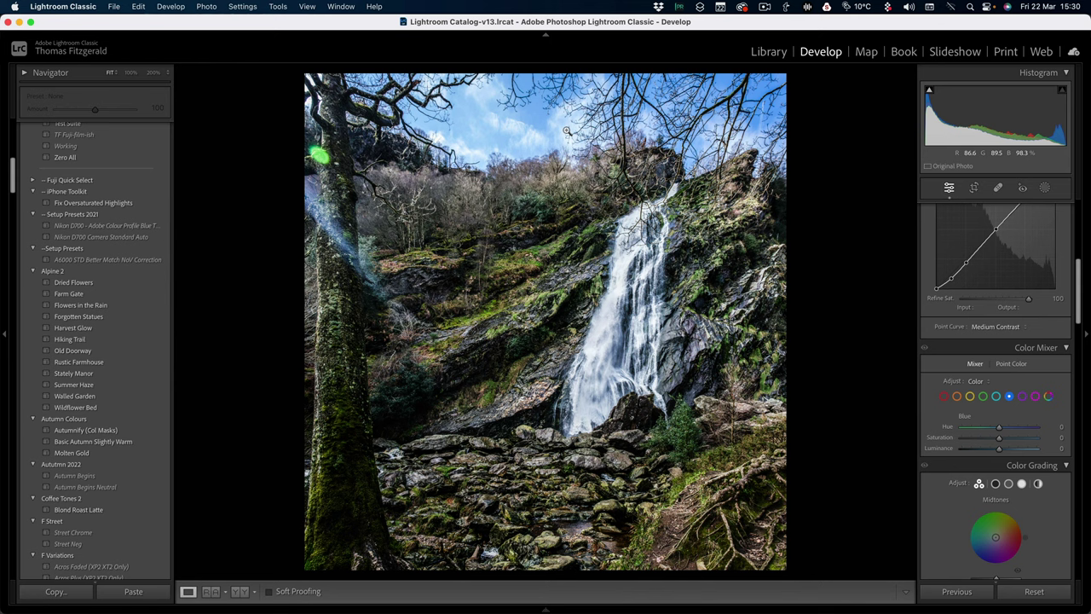
{"action": "key", "text": "v"}
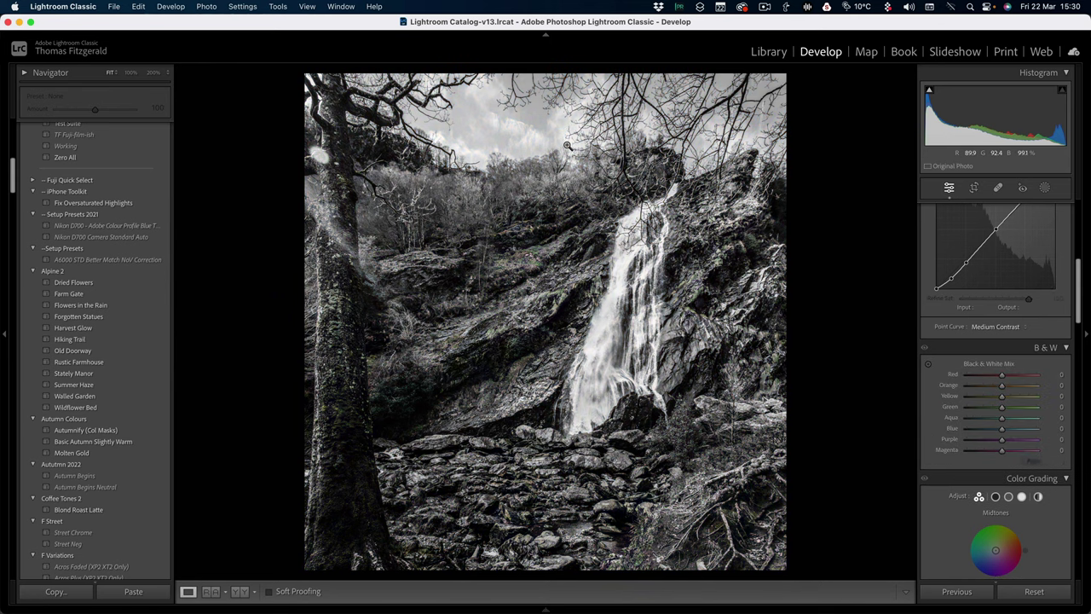
- Adjust the B&W Mix: Orange +18, Yellow -14, Green -38, Blue -24, Purple -15, Magenta -6
{"action": "left_click", "coordinate": [992, 430]}
{"action": "left_click_drag", "start_coordinate": [991, 431], "coordinate": [992, 429]}
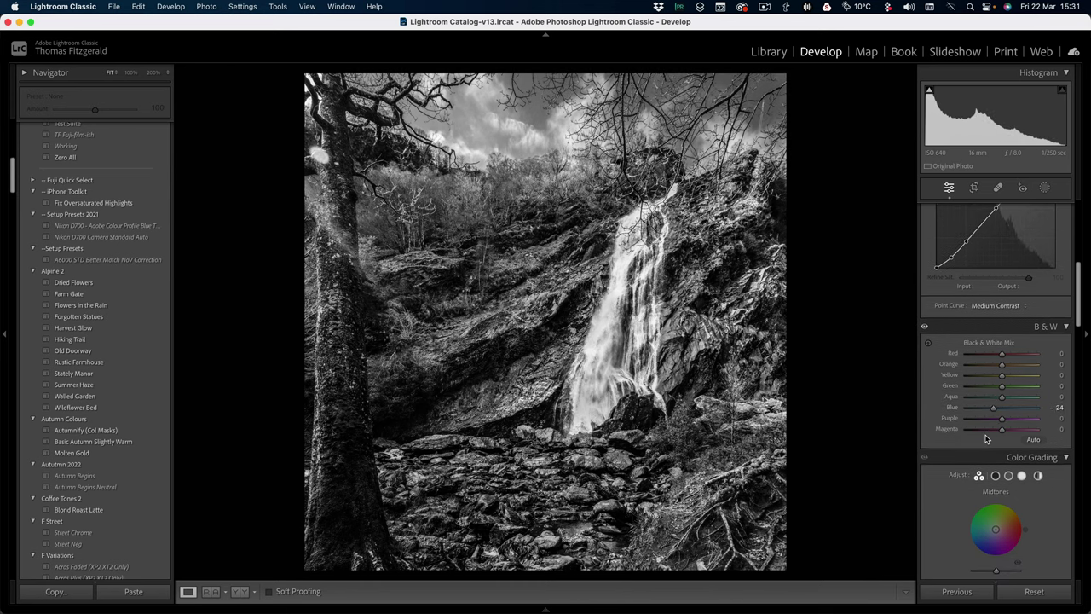
{"action": "scroll", "coordinate": [992, 426], "scroll_direction": "down", "scroll_amount": 1}
{"action": "mouse_move", "coordinate": [1002, 364]}
{"action": "left_mouse_down"}
{"action": "mouse_move", "coordinate": [1021, 364]}
{"action": "mouse_move", "coordinate": [1007, 364]}
{"action": "mouse_move", "coordinate": [994, 388]}
{"action": "mouse_move", "coordinate": [969, 389]}
{"action": "mouse_move", "coordinate": [996, 375]}
{"action": "left_mouse_up"}
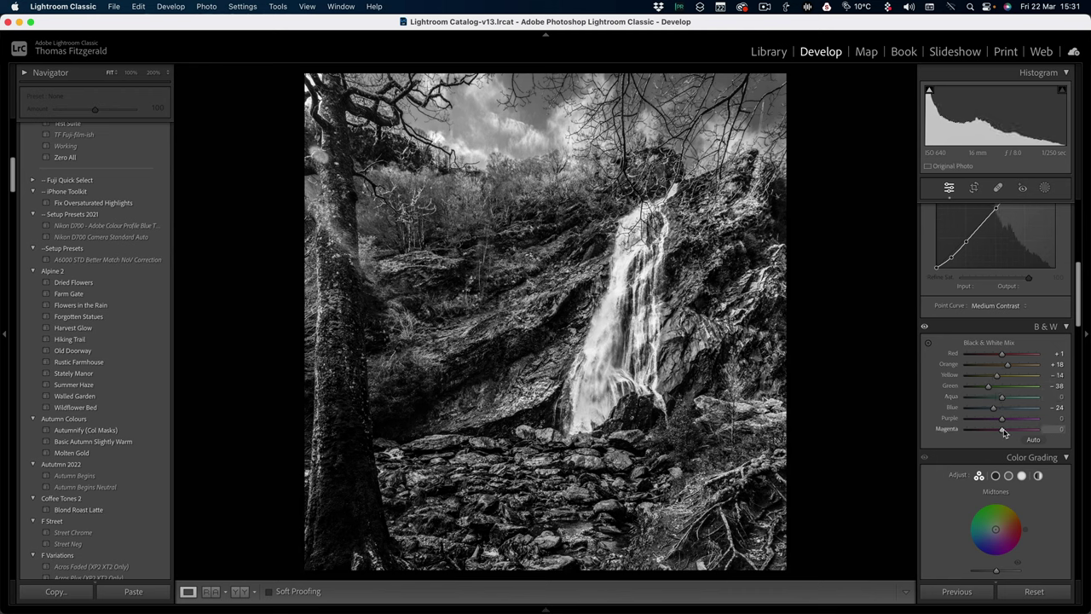
{"action": "left_click_drag", "start_coordinate": [988, 432], "coordinate": [1001, 429]}
{"action": "scroll", "coordinate": [998, 353], "scroll_direction": "down", "scroll_amount": 3}
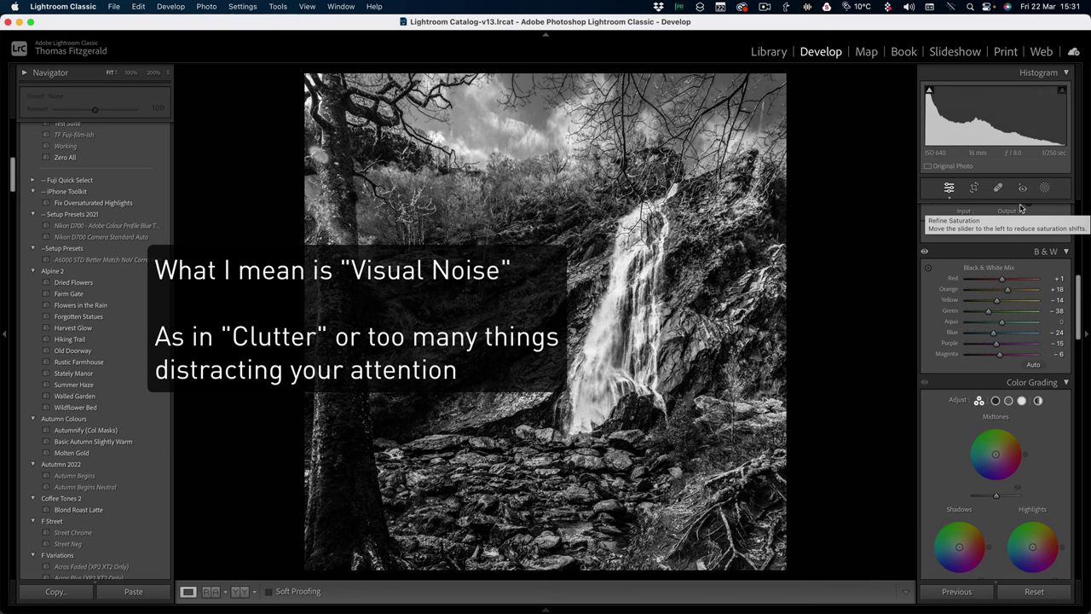
- Add a post-crop vignette (Amount -30, Midpoint 10, Roundness -16, Feather 90) and compare before/after
{"action": "scroll", "coordinate": [988, 323], "scroll_direction": "down", "scroll_amount": 10}
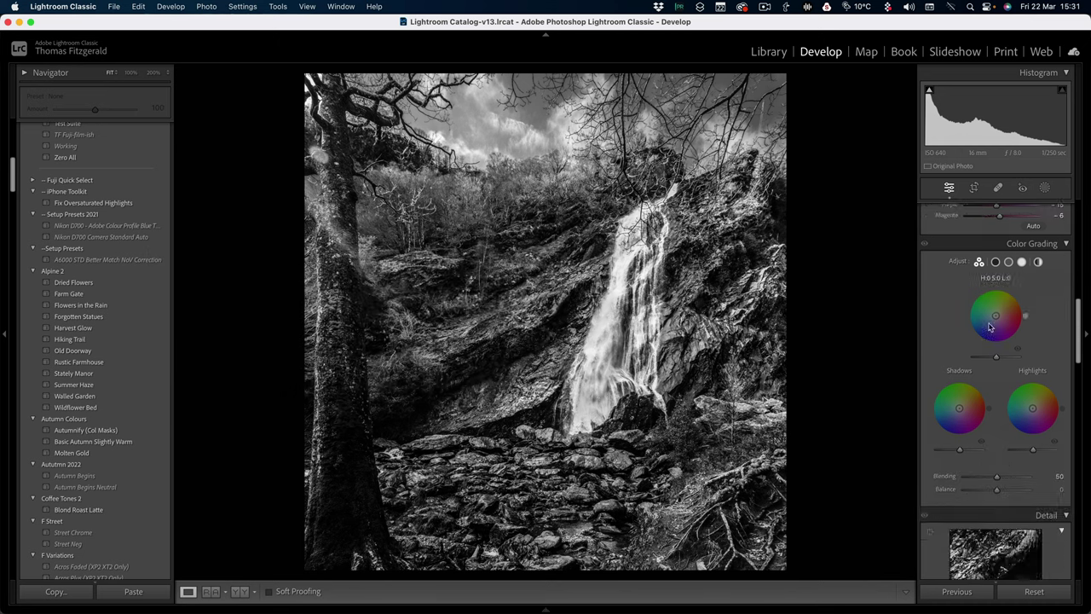
{"action": "scroll", "coordinate": [988, 322], "scroll_direction": "down", "scroll_amount": 10}
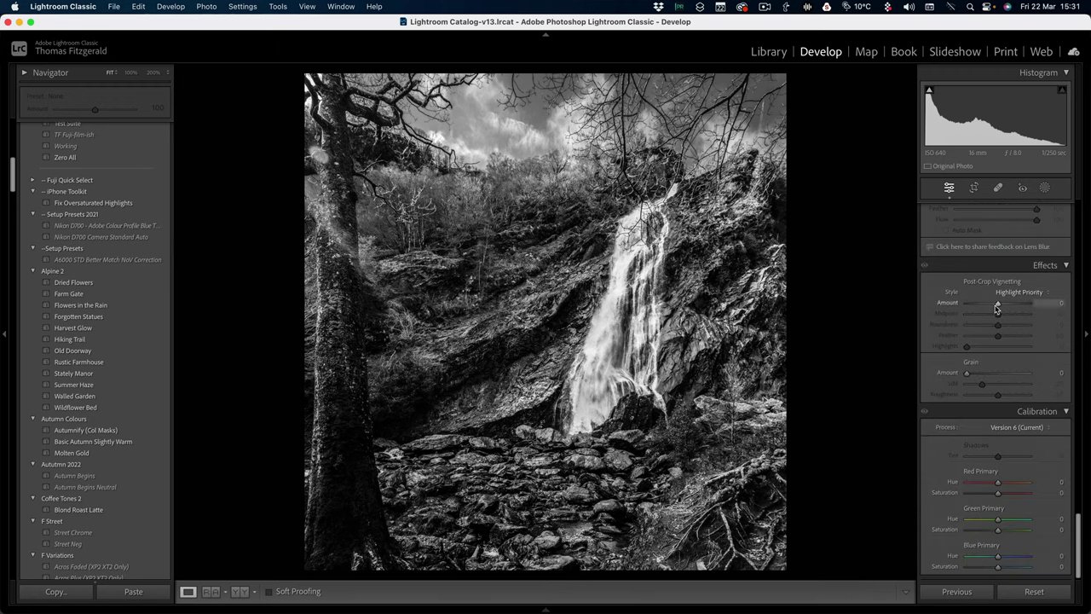
{"action": "left_click_drag", "start_coordinate": [997, 305], "coordinate": [1024, 338]}
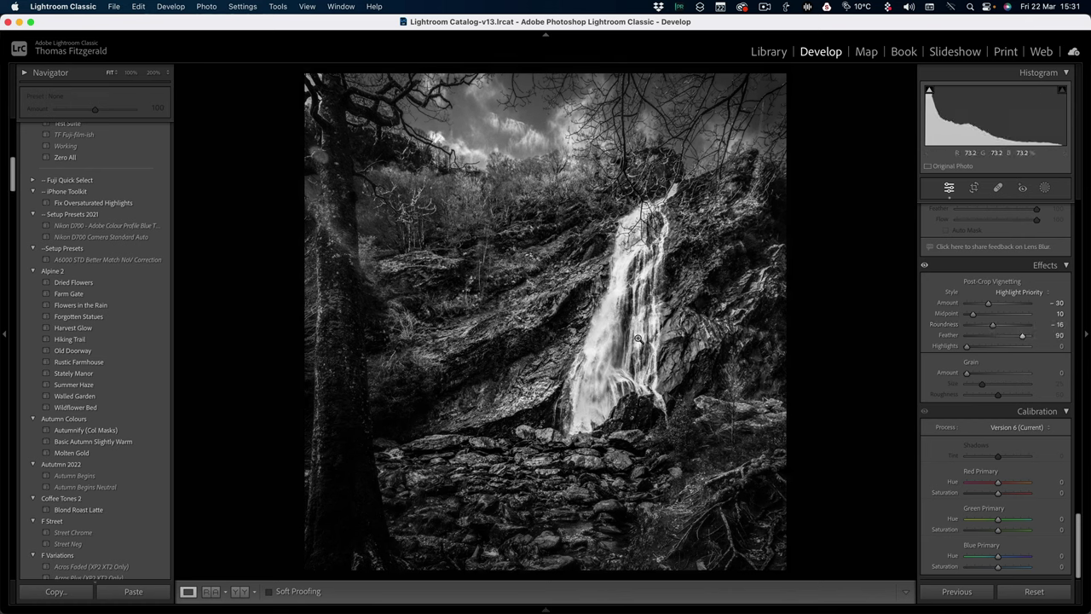
{"action": "key", "text": "backslash"}
{"action": "key", "text": "backslash"}
{"action": "key", "text": "backslash"}
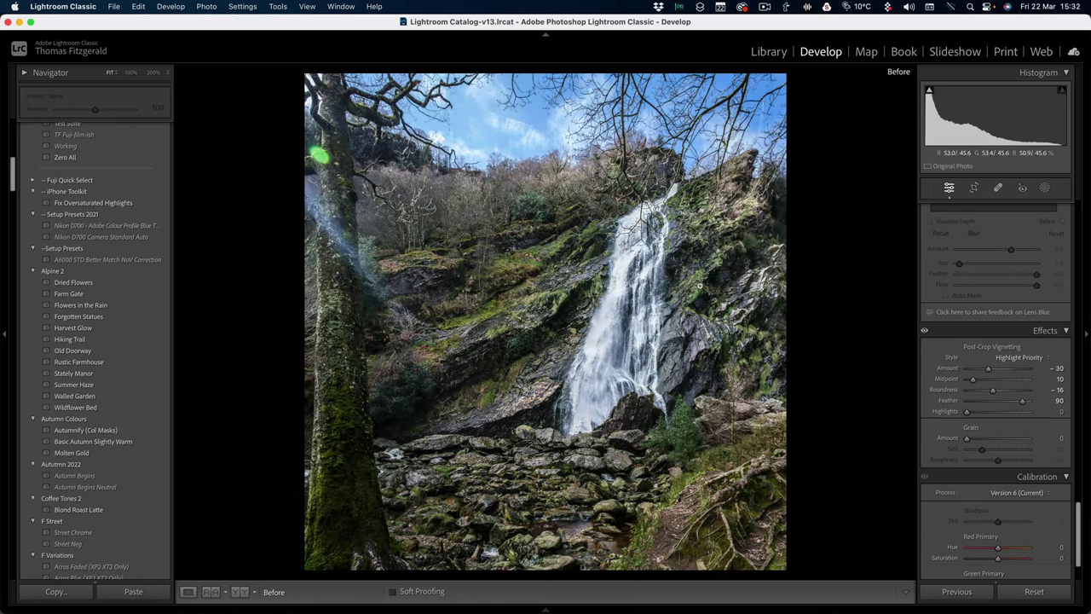
{"action": "key", "text": "backslash"}
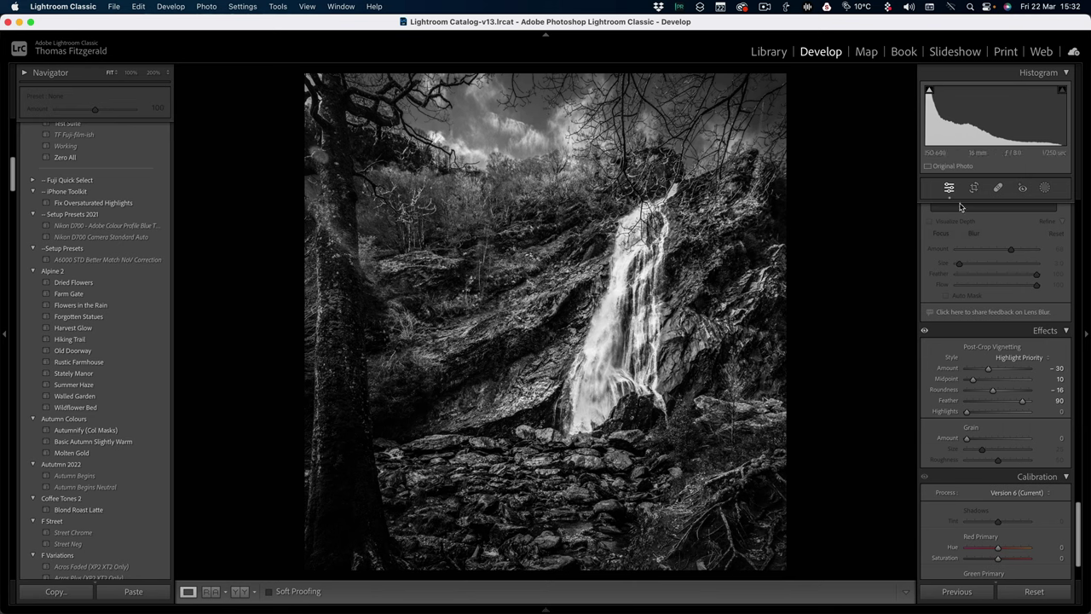
{"action": "key", "text": "shift+w"}
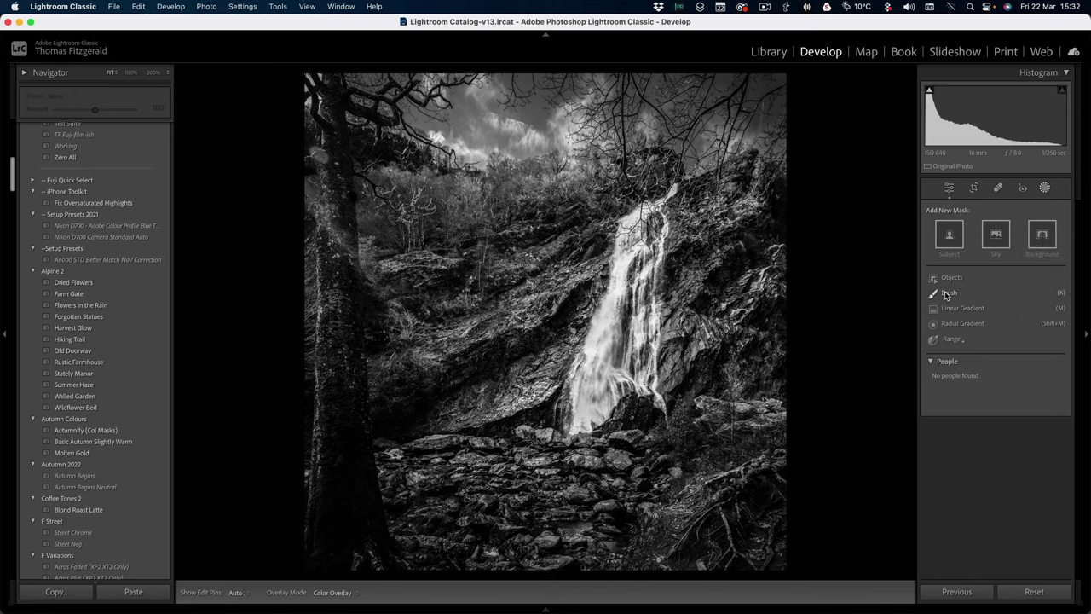
- Paint a brush mask over the rocks and water, adding Texture 17 and Clarity 43
{"action": "left_click", "coordinate": [948, 292]}
{"action": "scroll", "coordinate": [539, 494], "scroll_direction": "up", "scroll_amount": 10}
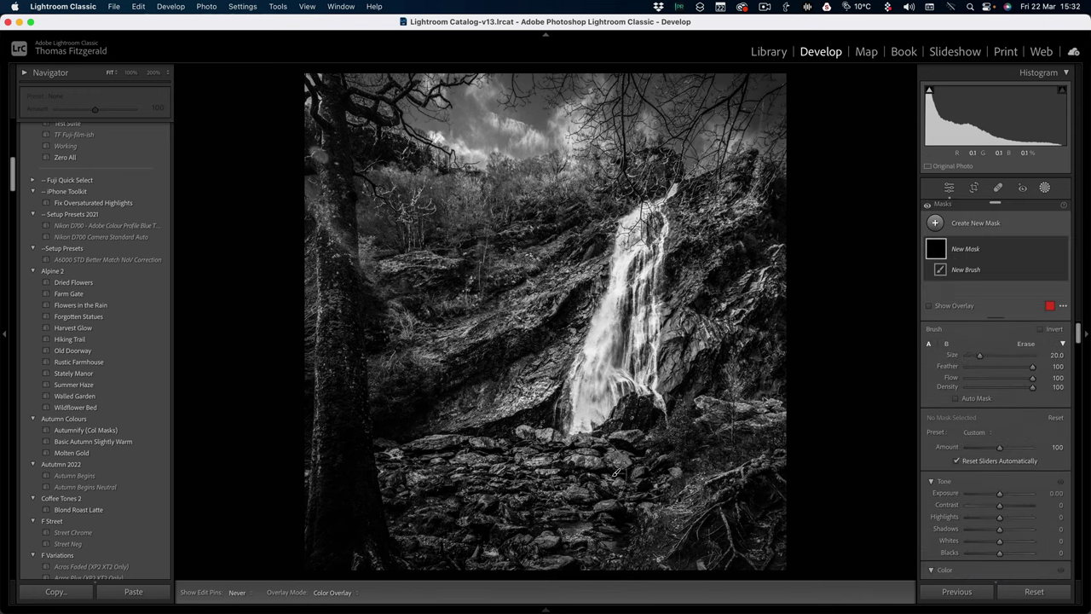
{"action": "mouse_move", "coordinate": [597, 465]}
{"action": "left_mouse_down"}
{"action": "mouse_move", "coordinate": [563, 478]}
{"action": "mouse_move", "coordinate": [589, 520]}
{"action": "mouse_move", "coordinate": [520, 503]}
{"action": "mouse_move", "coordinate": [486, 512]}
{"action": "mouse_move", "coordinate": [554, 482]}
{"action": "left_mouse_up"}
{"action": "scroll", "coordinate": [1014, 409], "scroll_direction": "down", "scroll_amount": 5}
{"action": "scroll", "coordinate": [1024, 432], "scroll_direction": "down", "scroll_amount": 10}
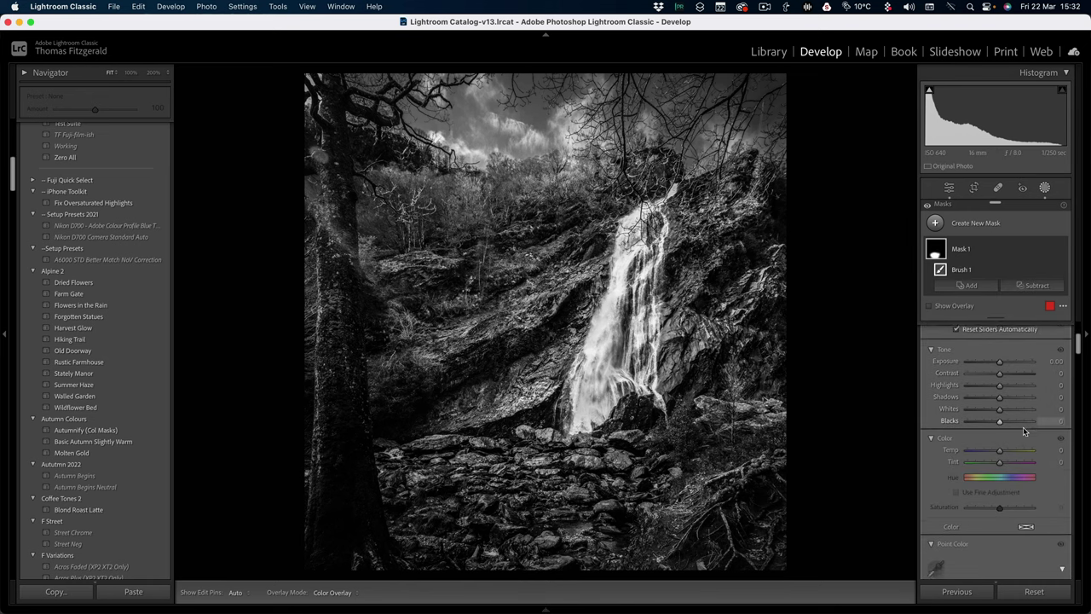
{"action": "scroll", "coordinate": [1003, 399], "scroll_direction": "up", "scroll_amount": 3}
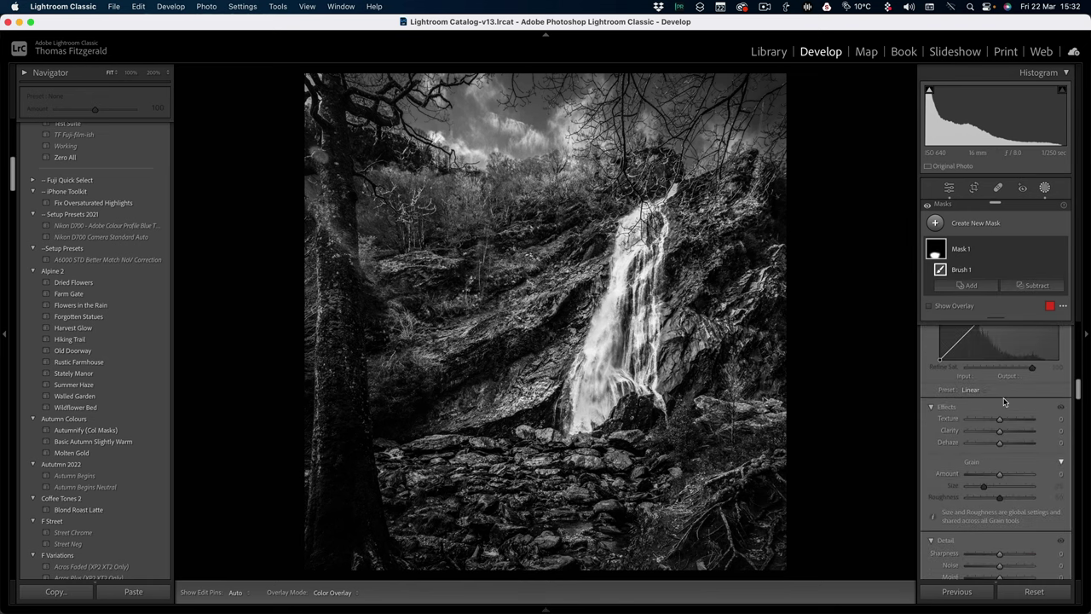
{"action": "left_click_drag", "start_coordinate": [999, 427], "coordinate": [1020, 430]}
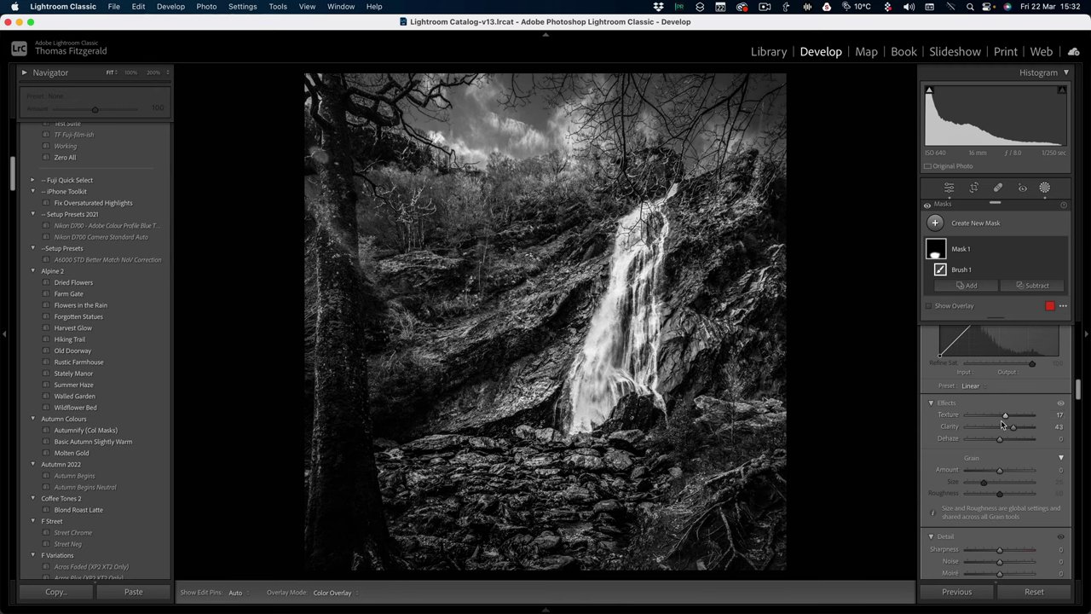
- Rename Mask 1 to 'rocks'
{"action": "left_click", "coordinate": [967, 249]}
{"action": "double_click", "coordinate": [967, 249]}
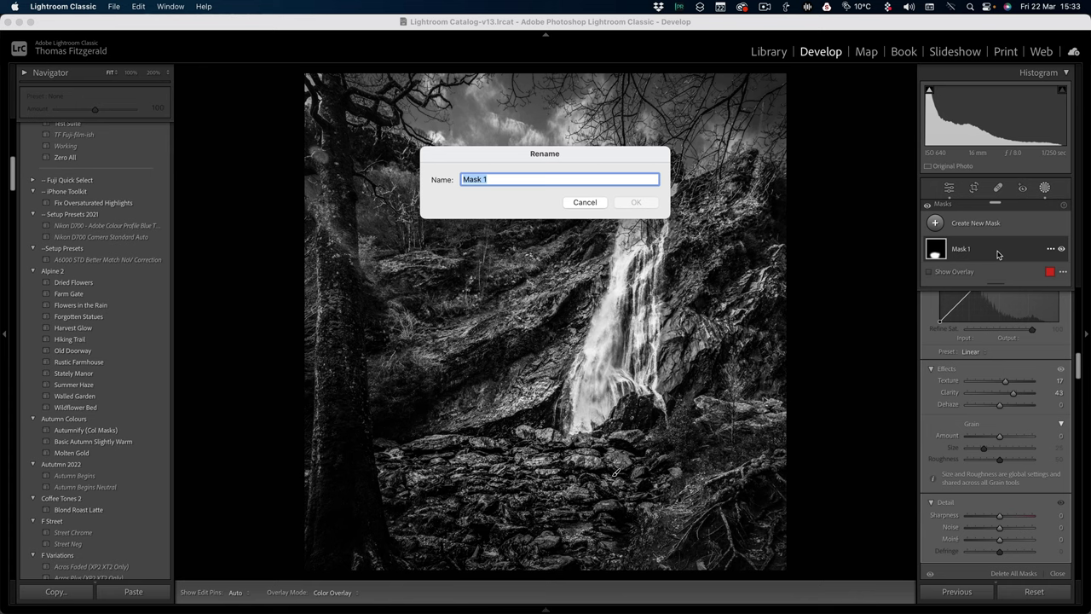
{"action": "key", "text": "BackSpace"}
{"action": "type", "text": "rocks"}
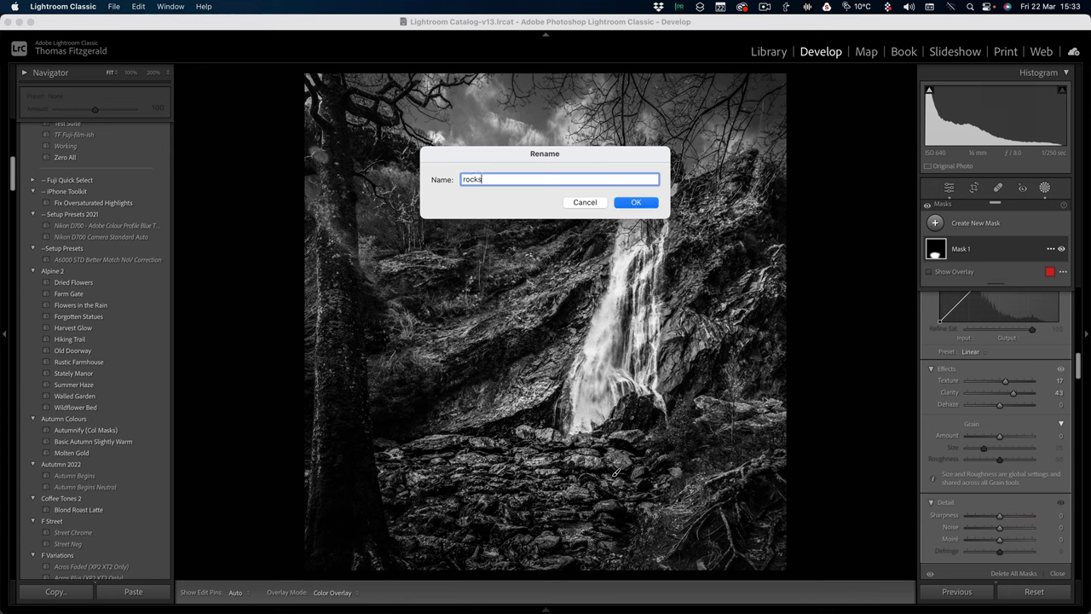
{"action": "key", "text": "Return"}
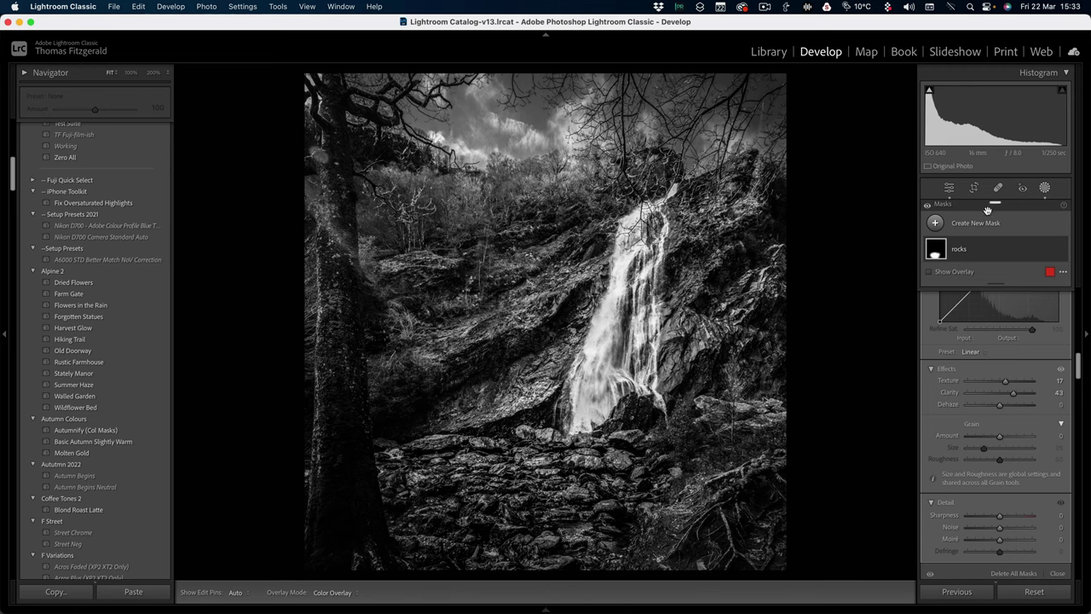
- Create a new Objects mask on the waterfall with extra Clarity, Highlights -34 and Whites +18
{"action": "left_click", "coordinate": [964, 225]}
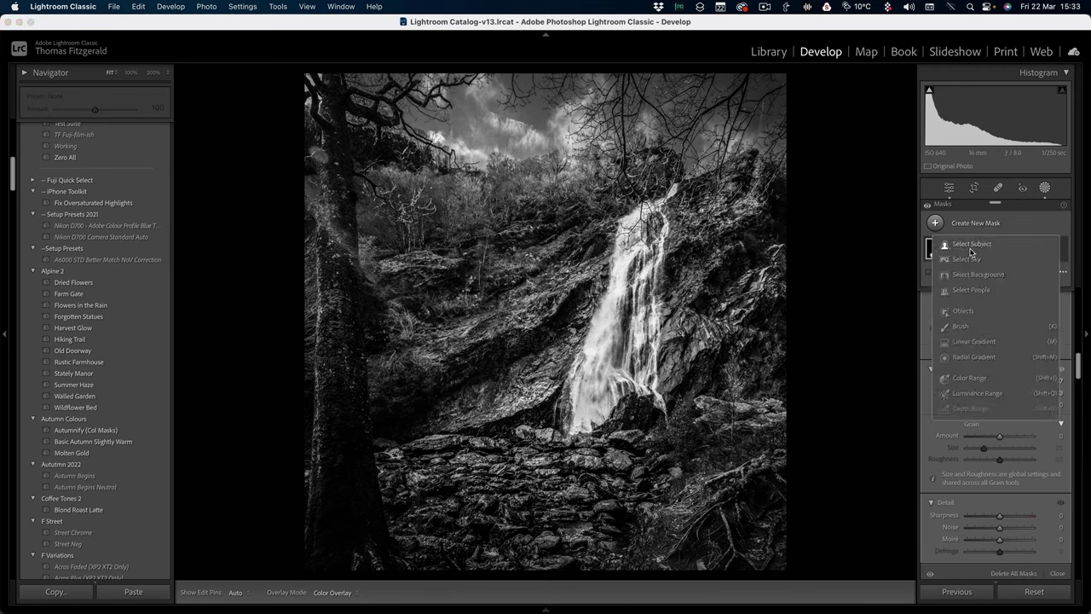
{"action": "left_click", "coordinate": [968, 312]}
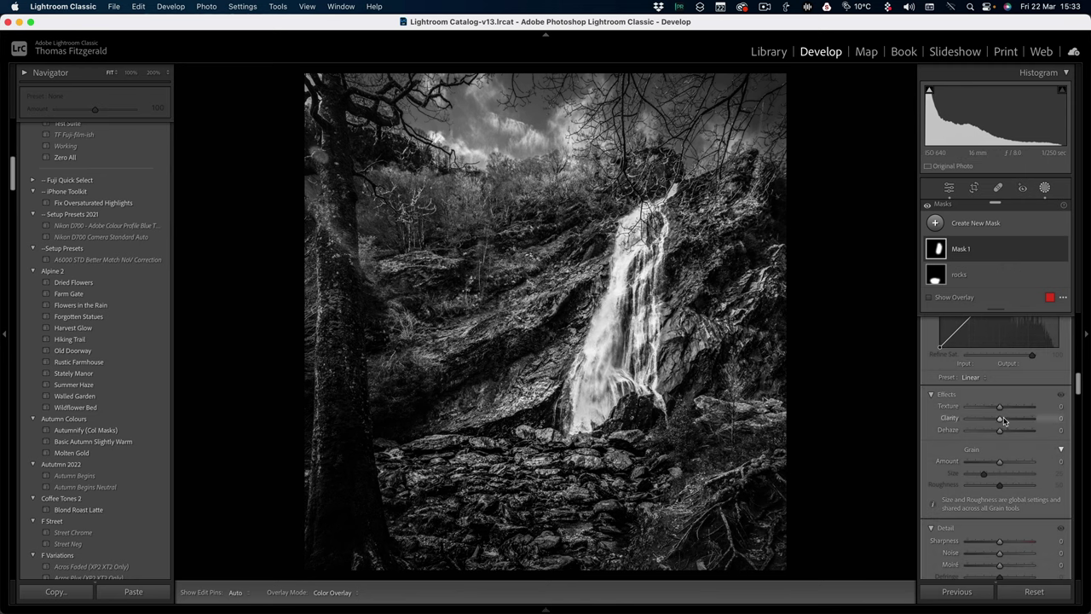
{"action": "mouse_move", "coordinate": [1003, 420]}
{"action": "left_mouse_down"}
{"action": "mouse_move", "coordinate": [1030, 417]}
{"action": "mouse_move", "coordinate": [1021, 416]}
{"action": "left_mouse_up"}
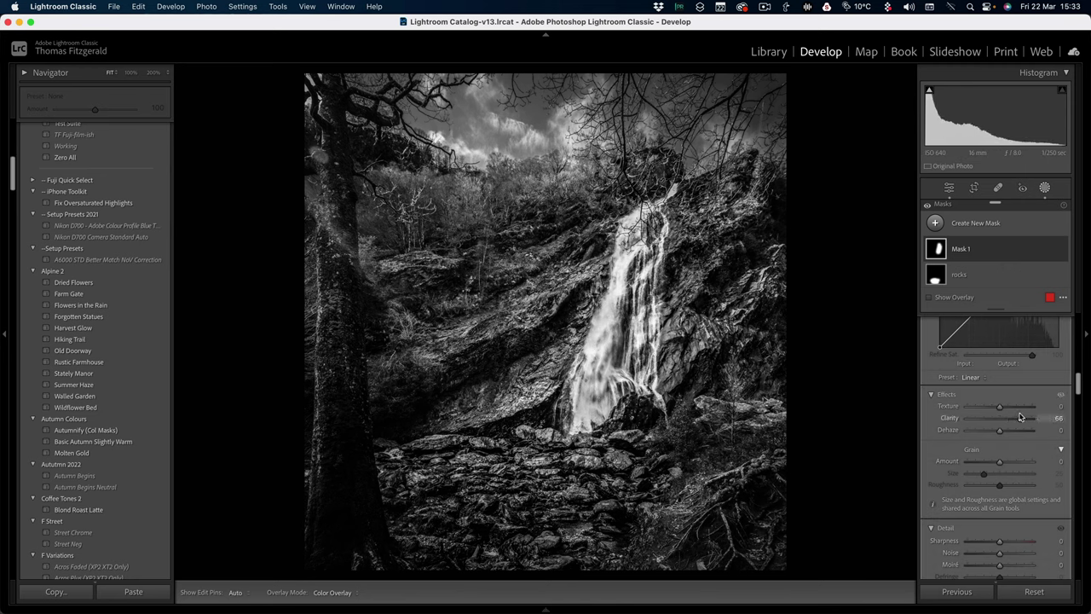
{"action": "scroll", "coordinate": [1015, 409], "scroll_direction": "up", "scroll_amount": 10}
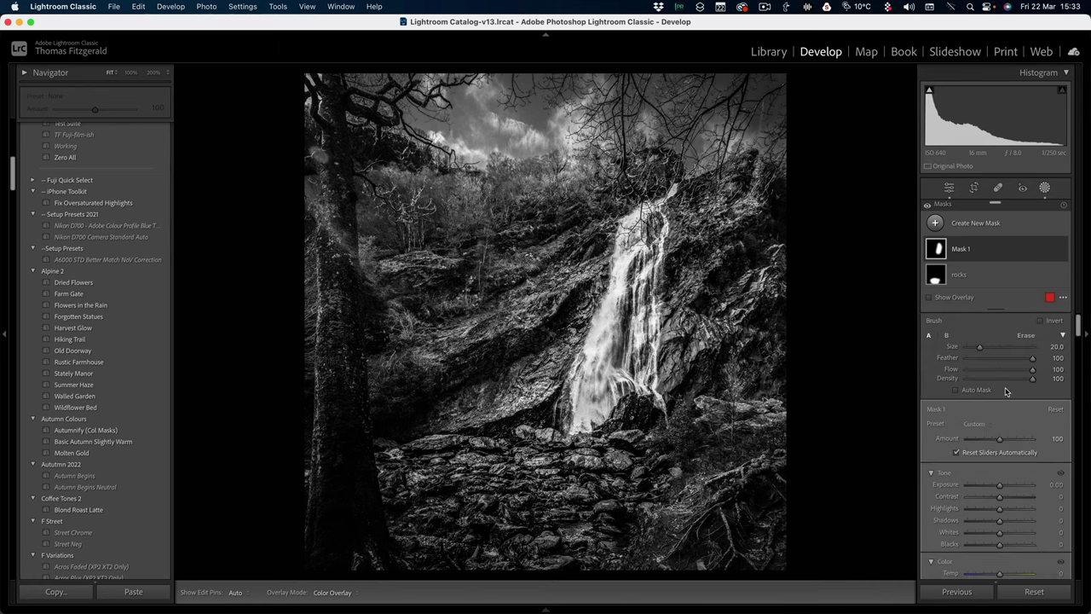
{"action": "scroll", "coordinate": [1006, 391], "scroll_direction": "down", "scroll_amount": 4}
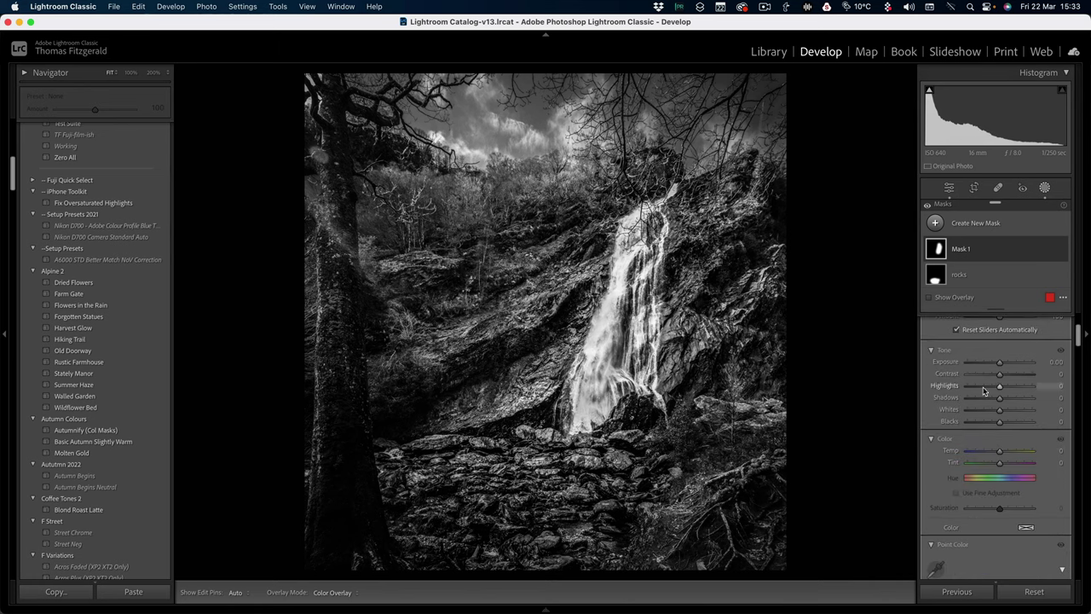
{"action": "left_click_drag", "start_coordinate": [984, 391], "coordinate": [991, 388]}
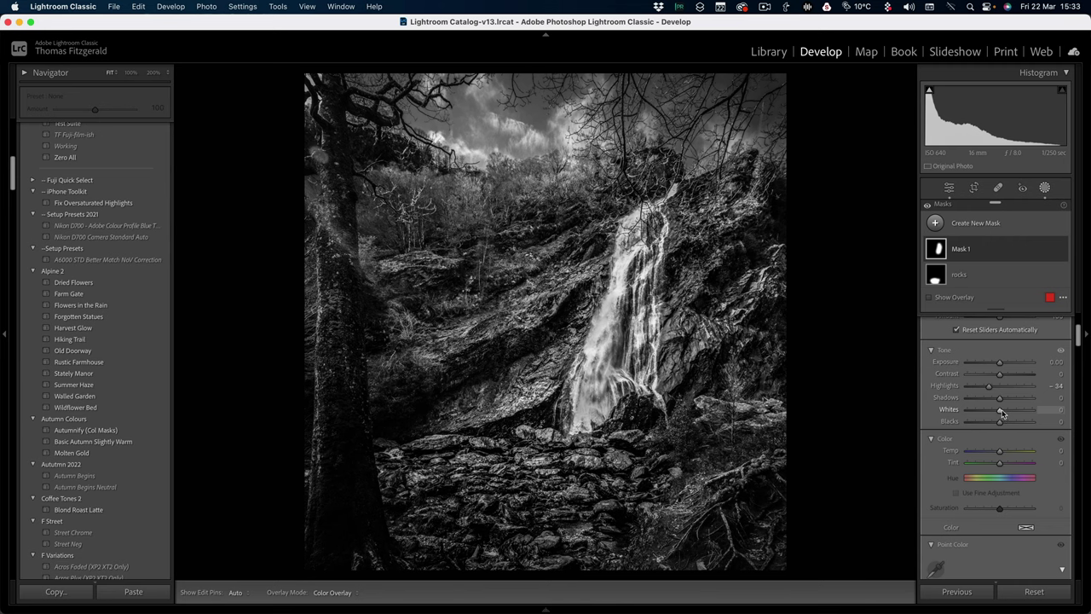
{"action": "left_click_drag", "start_coordinate": [1002, 413], "coordinate": [1008, 411]}
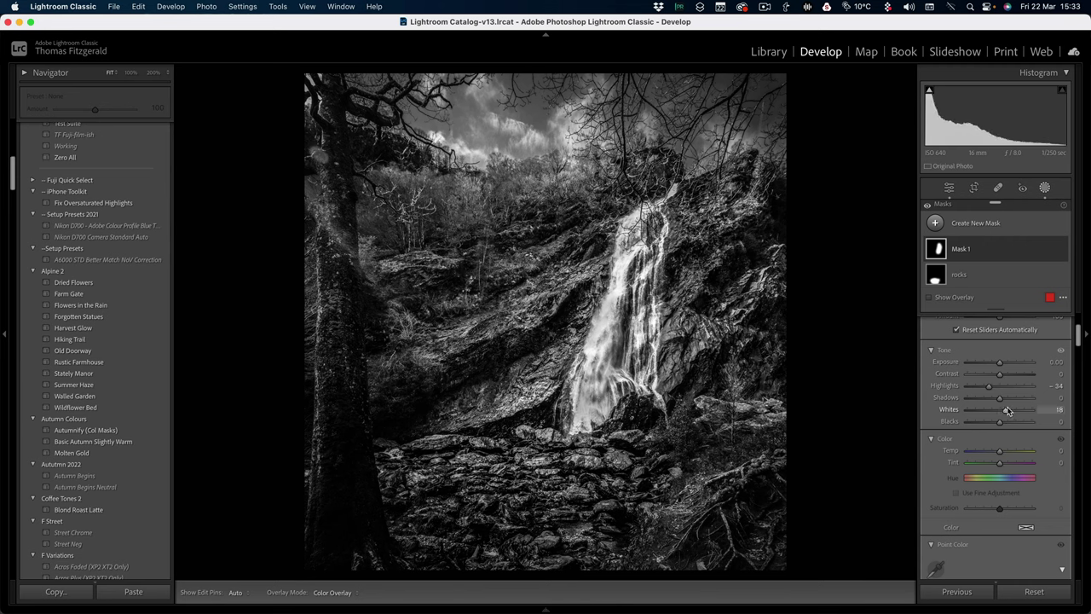
- Compare the waterfall mask on and off, then reduce its Amount to 29
{"action": "mouse_move", "coordinate": [1061, 251]}
{"action": "left_click", "coordinate": [1062, 251]}
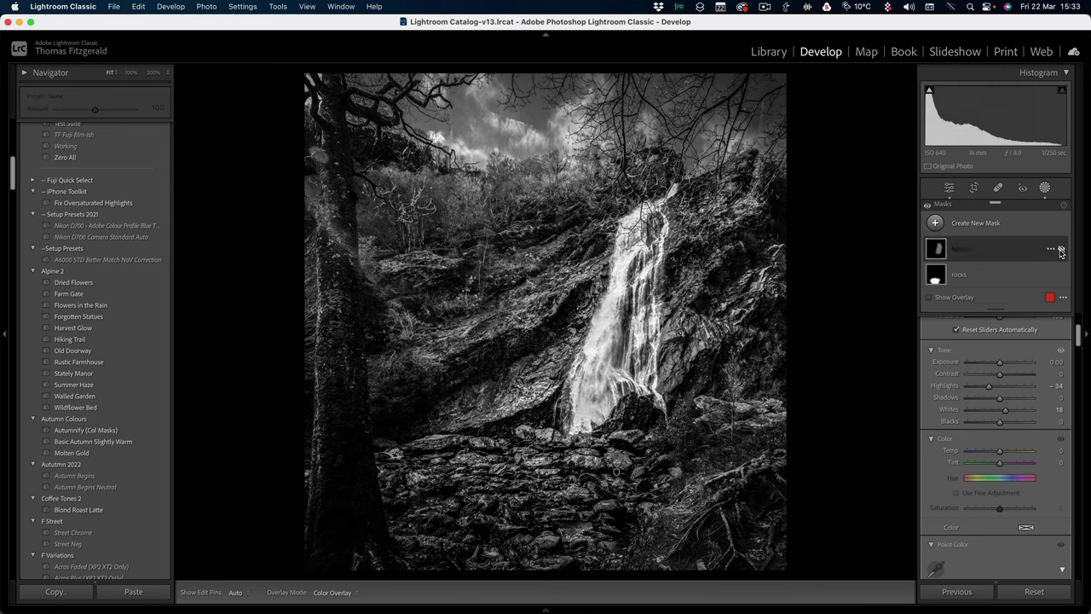
{"action": "left_click", "coordinate": [1061, 251]}
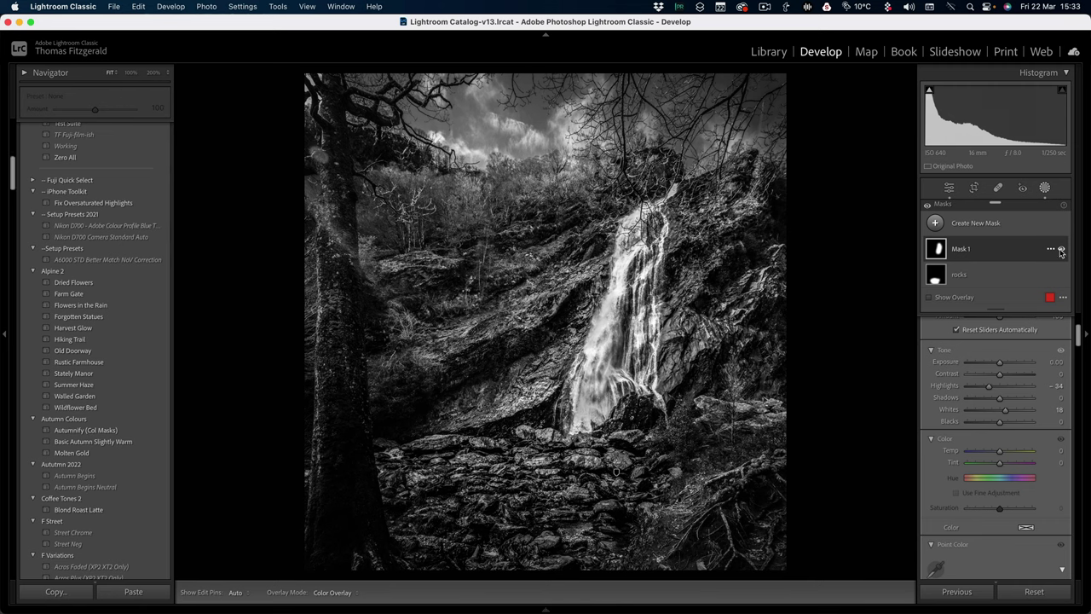
{"action": "left_click", "coordinate": [1028, 251]}
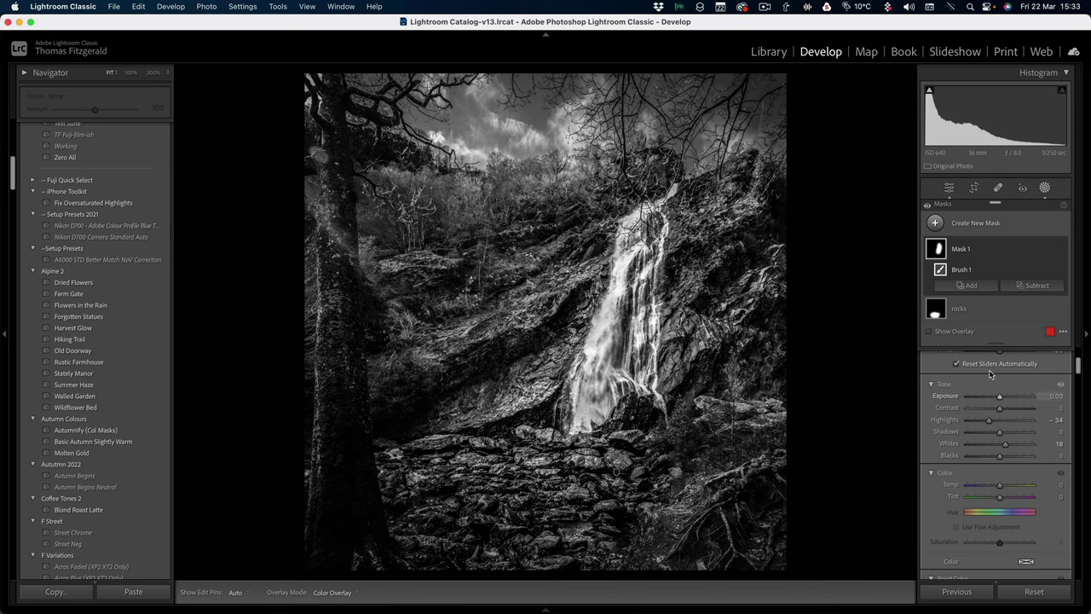
{"action": "left_click", "coordinate": [991, 256]}
{"action": "left_click_drag", "start_coordinate": [1000, 438], "coordinate": [978, 440]}
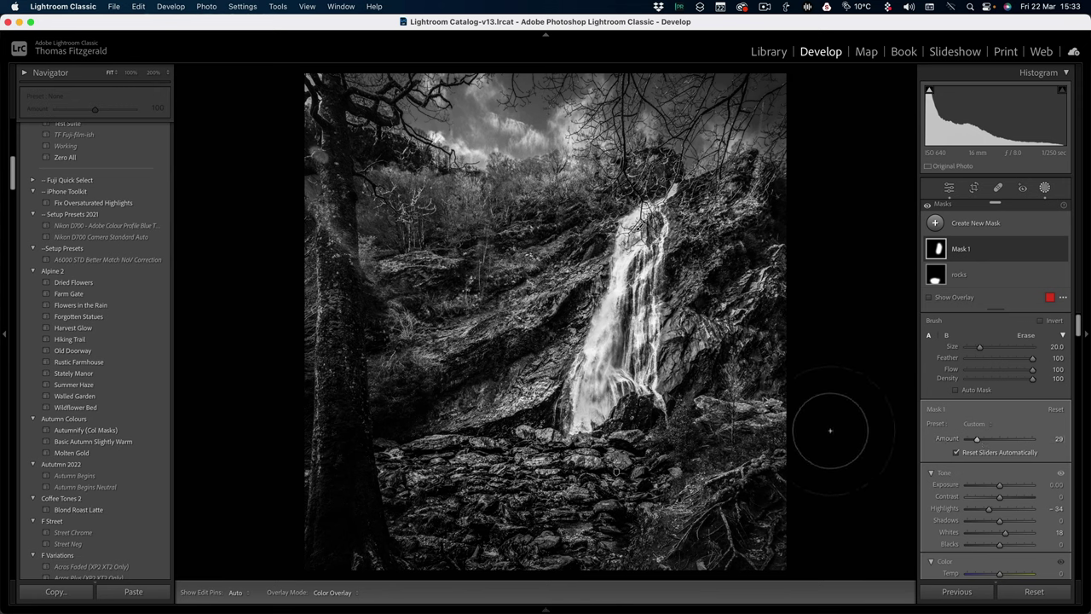
- Crop the photo to a 2 x 3 ratio, reposition it in the frame and apply
{"action": "left_click", "coordinate": [976, 188]}
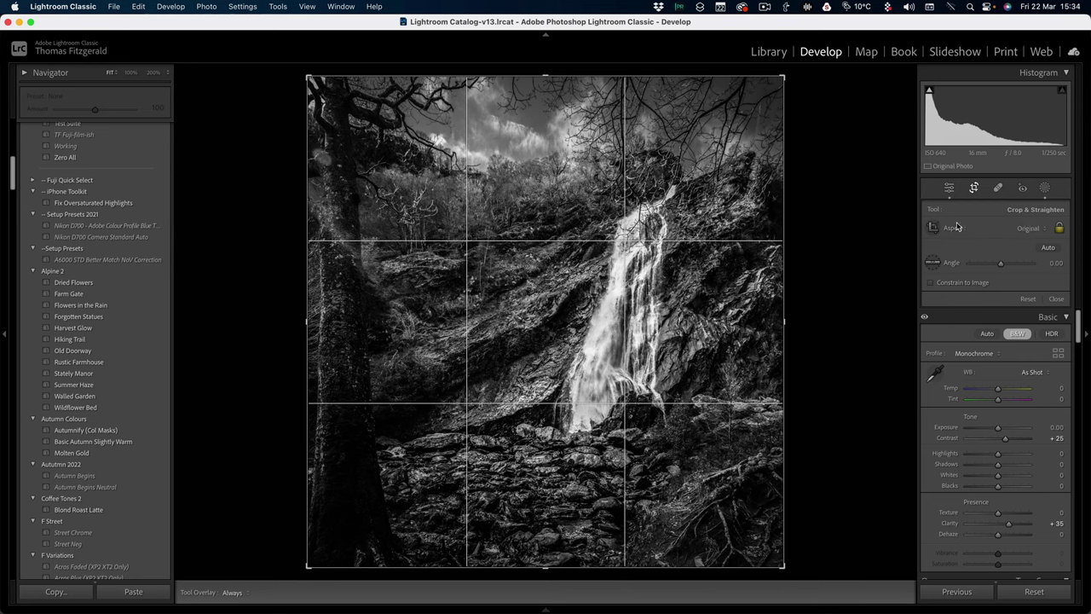
{"action": "left_click", "coordinate": [1050, 228]}
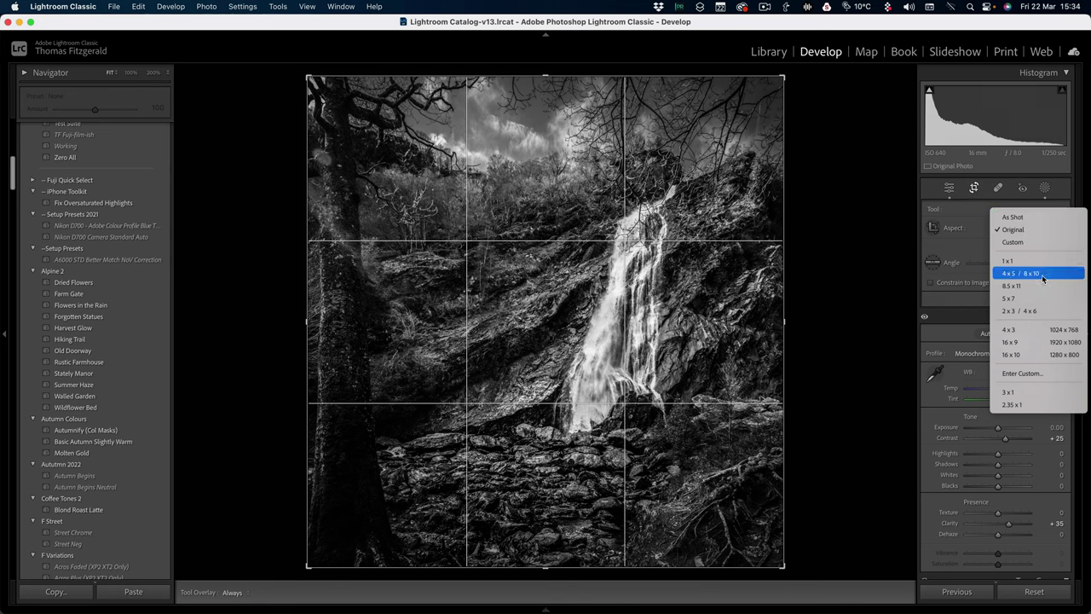
{"action": "left_click", "coordinate": [1027, 310]}
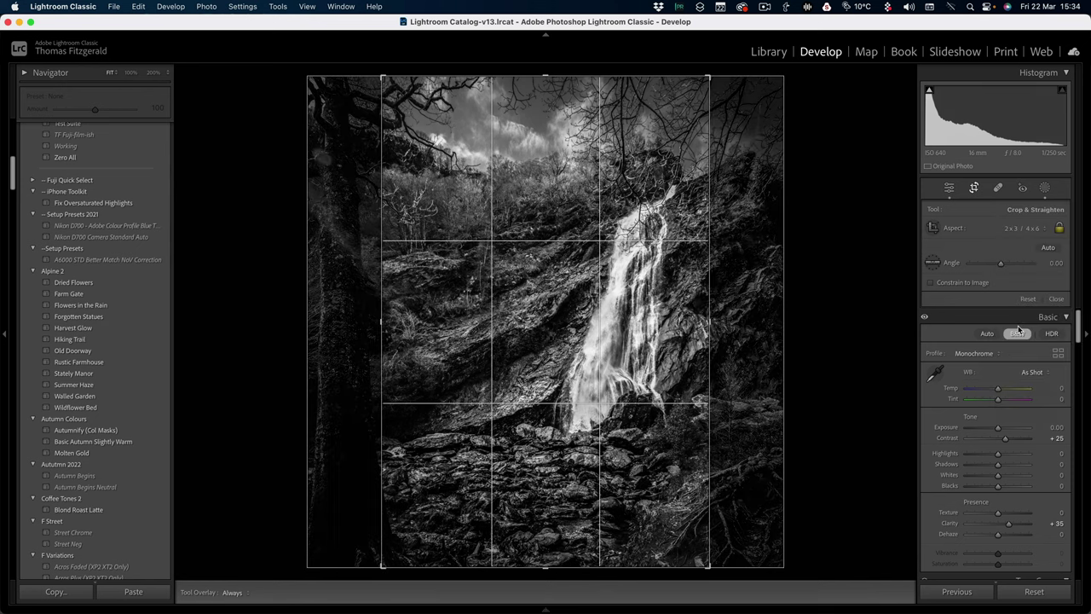
{"action": "left_click_drag", "start_coordinate": [643, 266], "coordinate": [555, 274]}
{"action": "key", "text": "Return"}
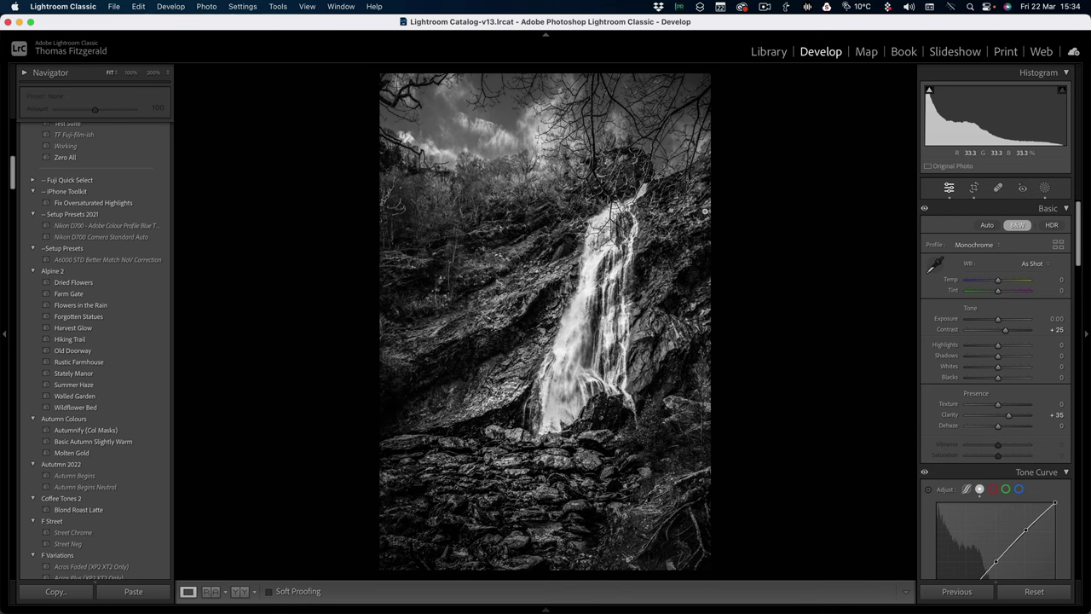
- Refine the crop with the aspect unlocked, widening the left edge and recentring the falls
{"action": "left_click", "coordinate": [974, 187]}
{"action": "left_click_drag", "start_coordinate": [607, 336], "coordinate": [624, 337]}
{"action": "left_click", "coordinate": [973, 187]}
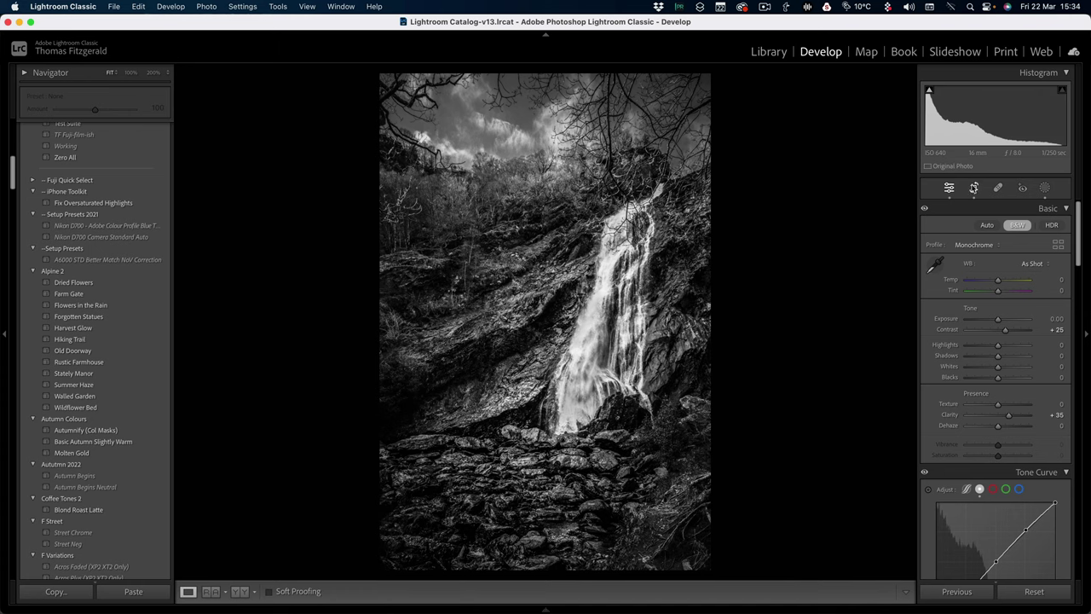
{"action": "left_click", "coordinate": [973, 187]}
{"action": "left_click", "coordinate": [1059, 227]}
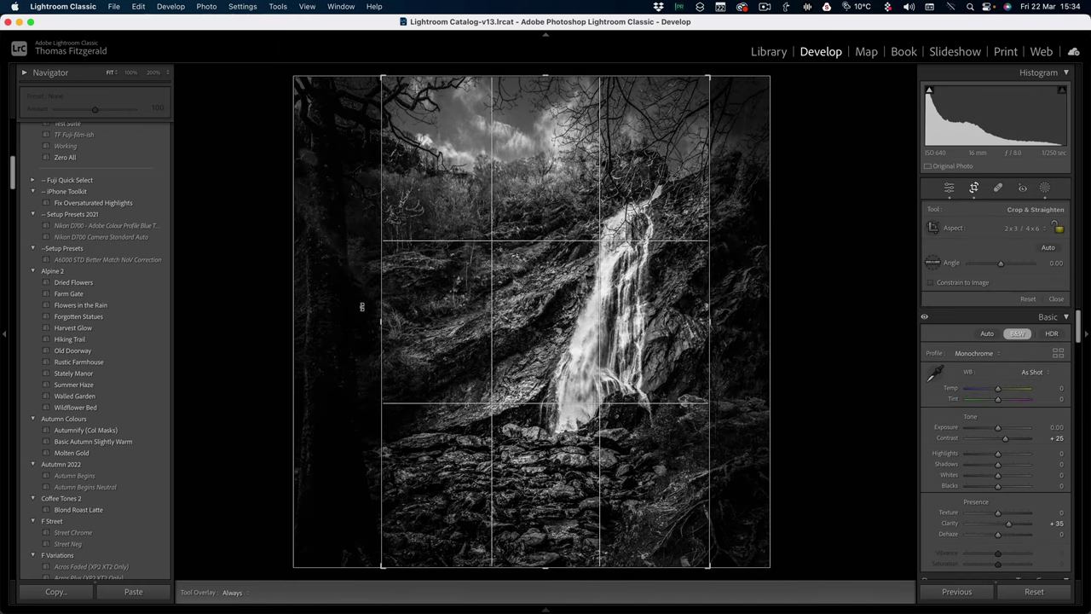
{"action": "left_click_drag", "start_coordinate": [379, 315], "coordinate": [367, 315]}
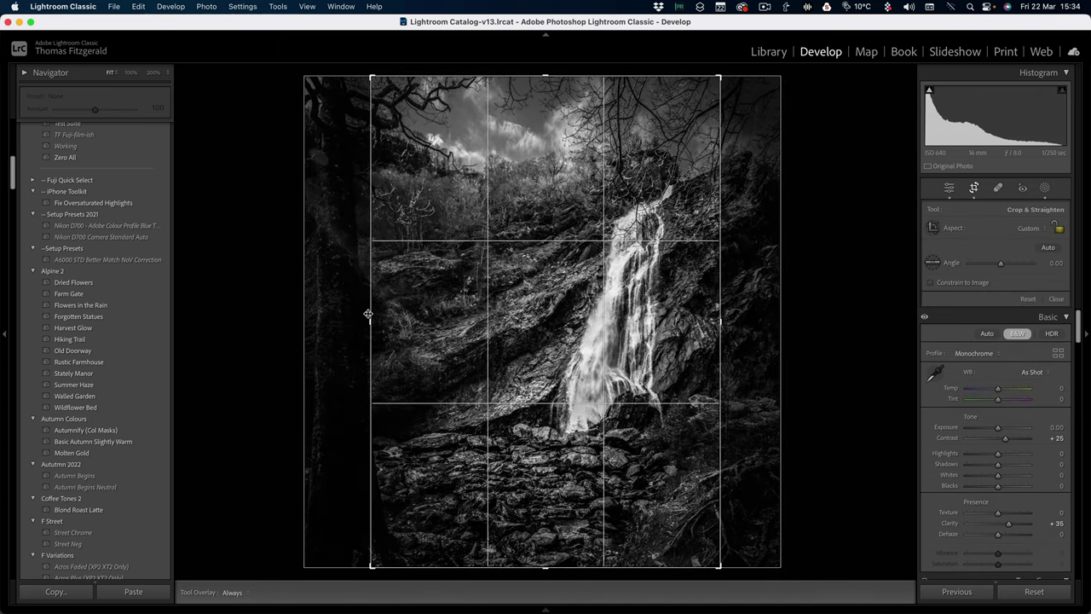
{"action": "left_click_drag", "start_coordinate": [698, 314], "coordinate": [516, 316]}
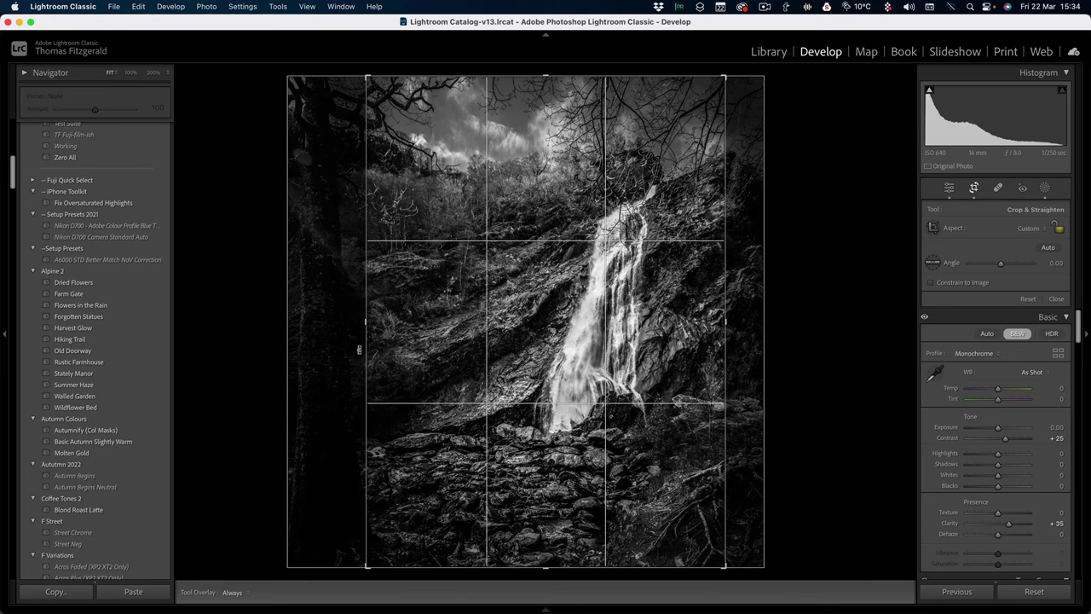
{"action": "left_click_drag", "start_coordinate": [359, 349], "coordinate": [356, 350]}
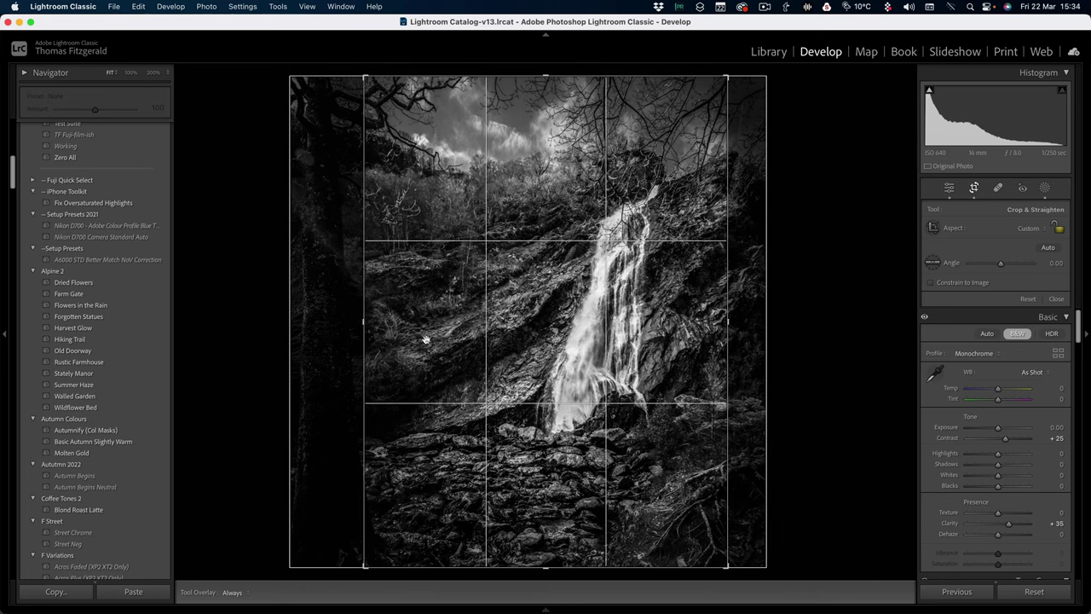
{"action": "key", "text": "Return"}
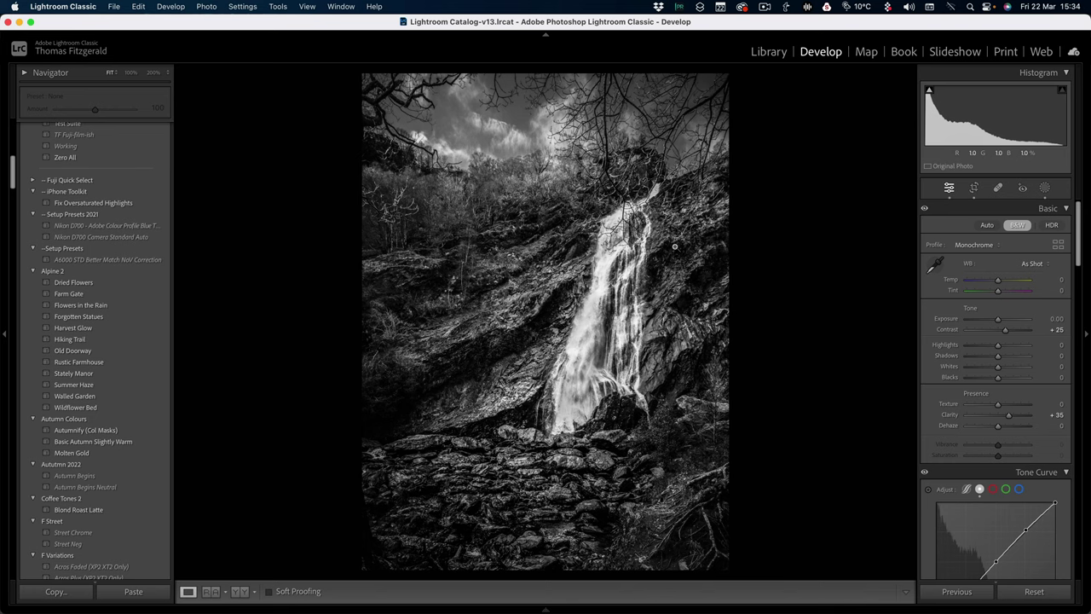
- Compare with the original and inspect the rocks at 100% before returning to the full view
{"action": "key", "text": "backslash"}
{"action": "key", "text": "backslash"}
{"action": "left_click", "coordinate": [563, 331]}
{"action": "left_click_drag", "start_coordinate": [633, 422], "coordinate": [636, 156]}
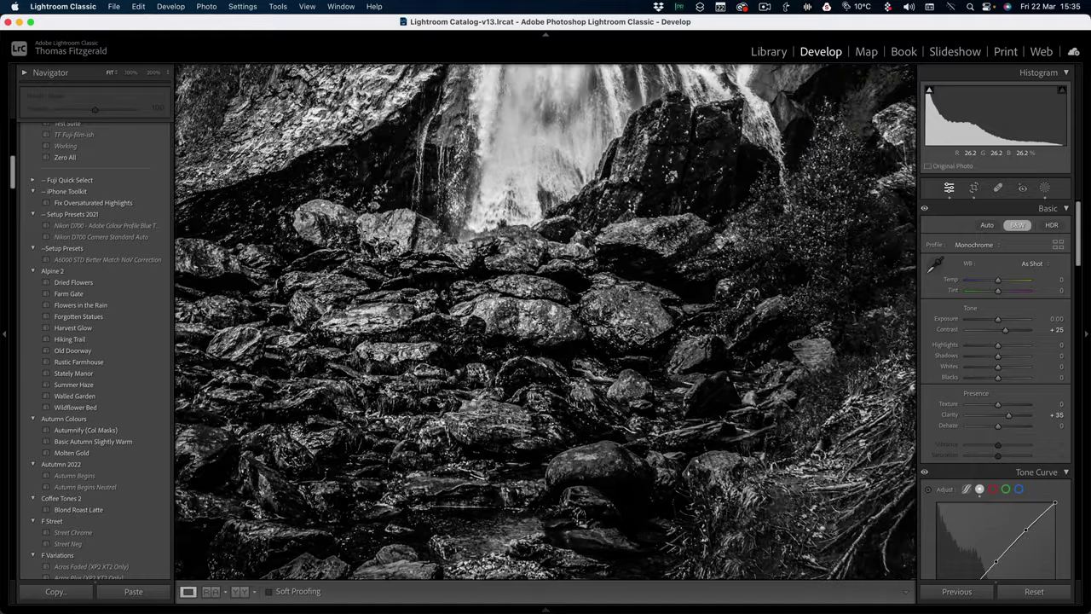
{"action": "left_click", "coordinate": [636, 156]}
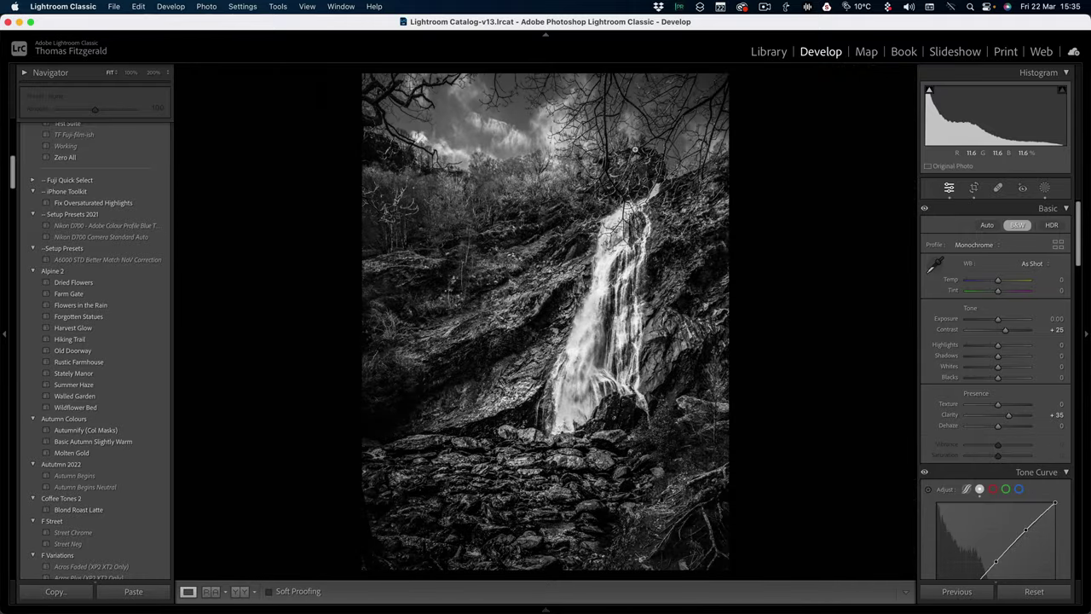
- Lay the photo out in the Print module with the Signature Vertical Smaller Border template on A3
{"action": "left_click", "coordinate": [1005, 52]}
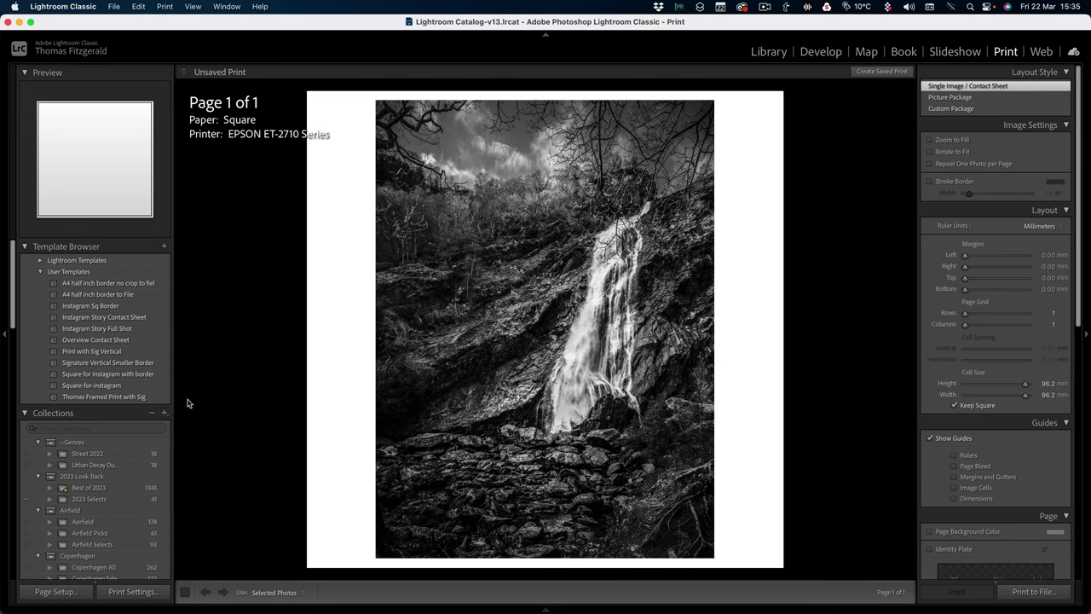
{"action": "left_click", "coordinate": [99, 374]}
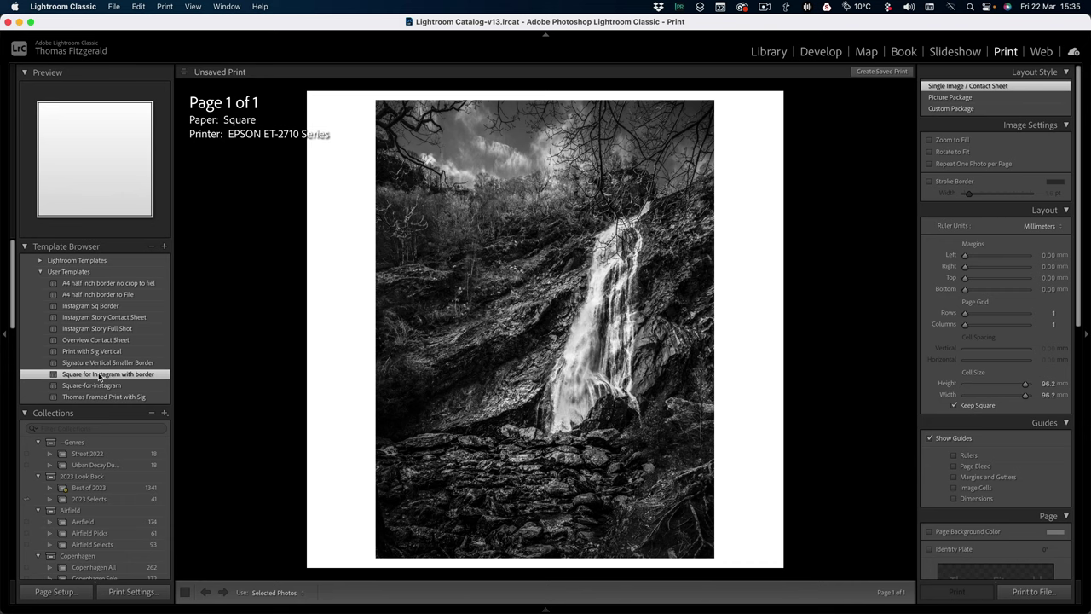
{"action": "left_click", "coordinate": [119, 365]}
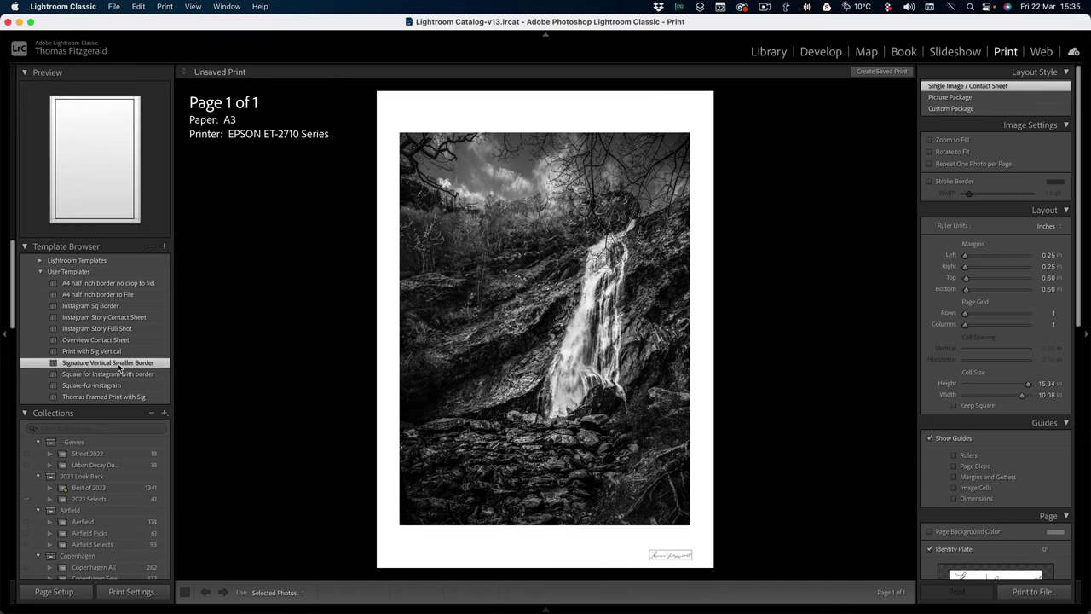